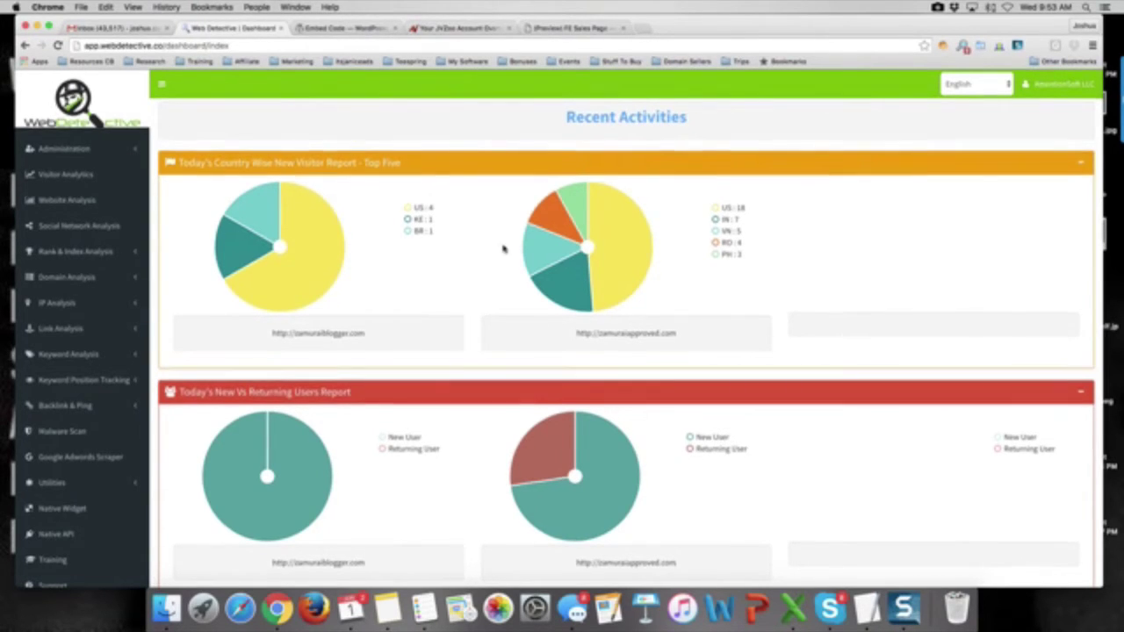
Step: Look over the dashboard's recent activity charts and the visitor and website analysis summaries below them
scroll(503, 249, down, 5)
scroll(503, 249, down, 10)
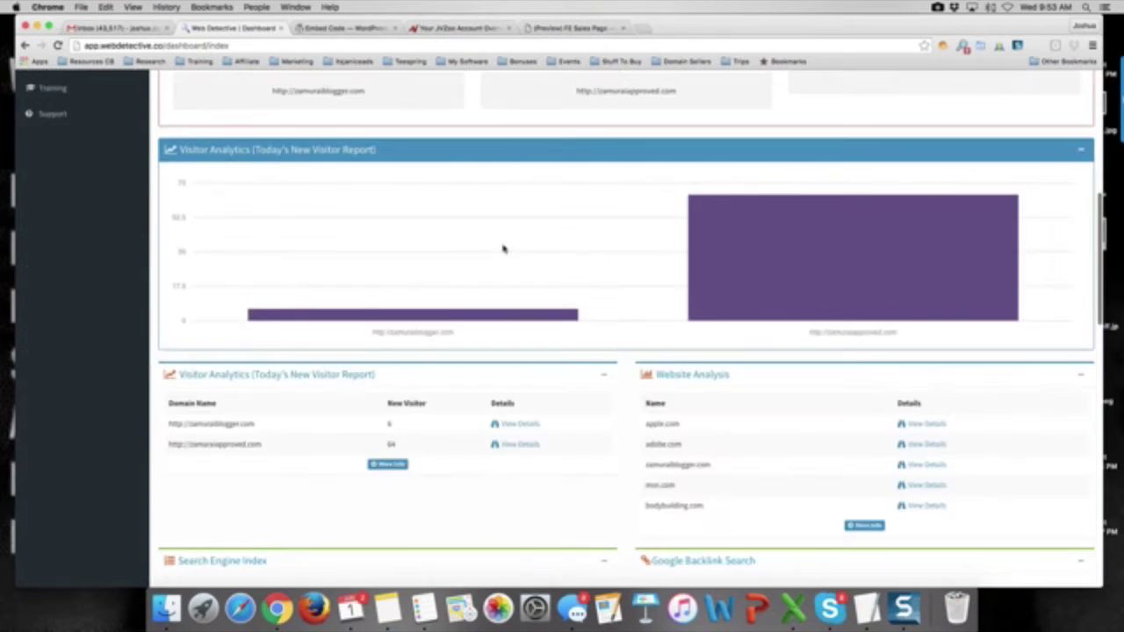
scroll(503, 250, up, 8)
scroll(503, 249, up, 7)
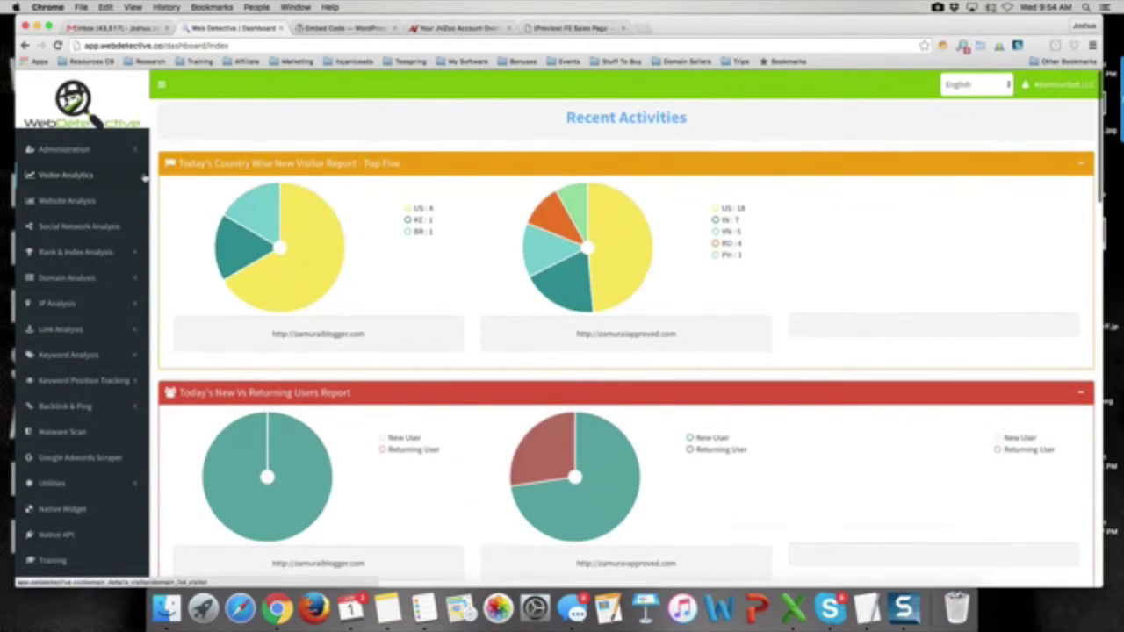
scroll(78, 435, down, 3)
scroll(79, 440, up, 3)
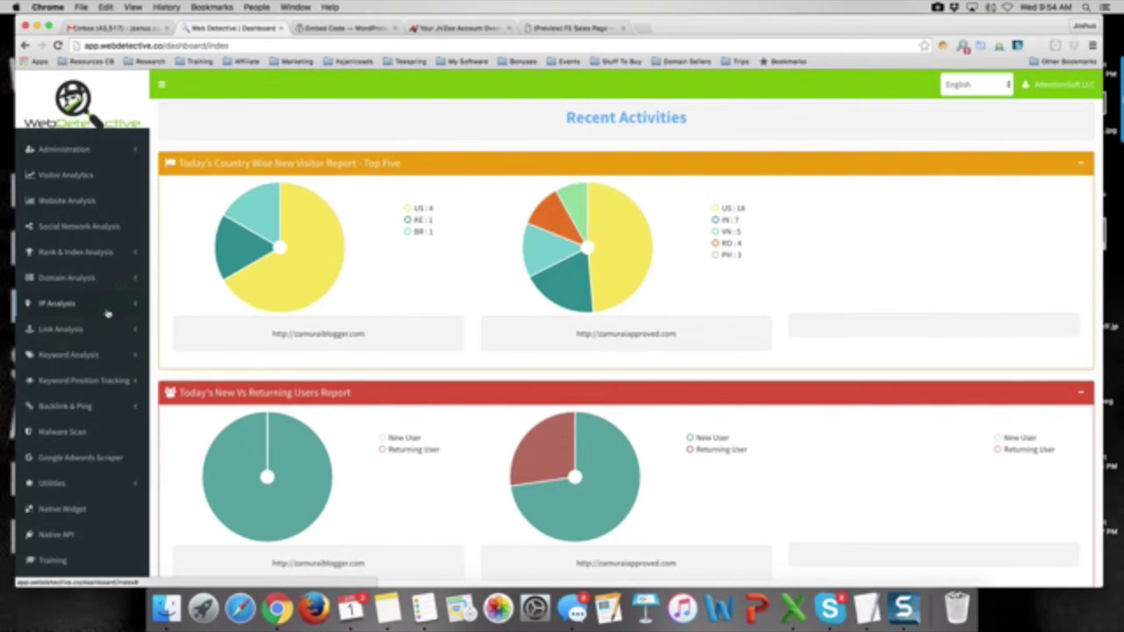
Step: Add google.com as a website in Visitor Analytics and close the tracking code dialog
click(88, 175)
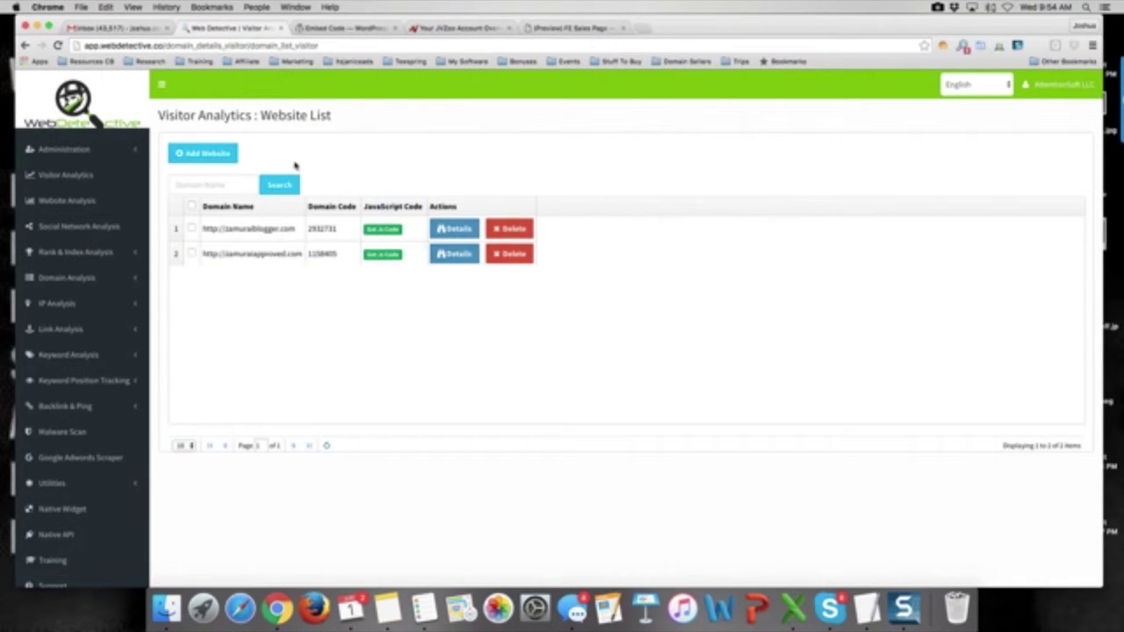
click(228, 154)
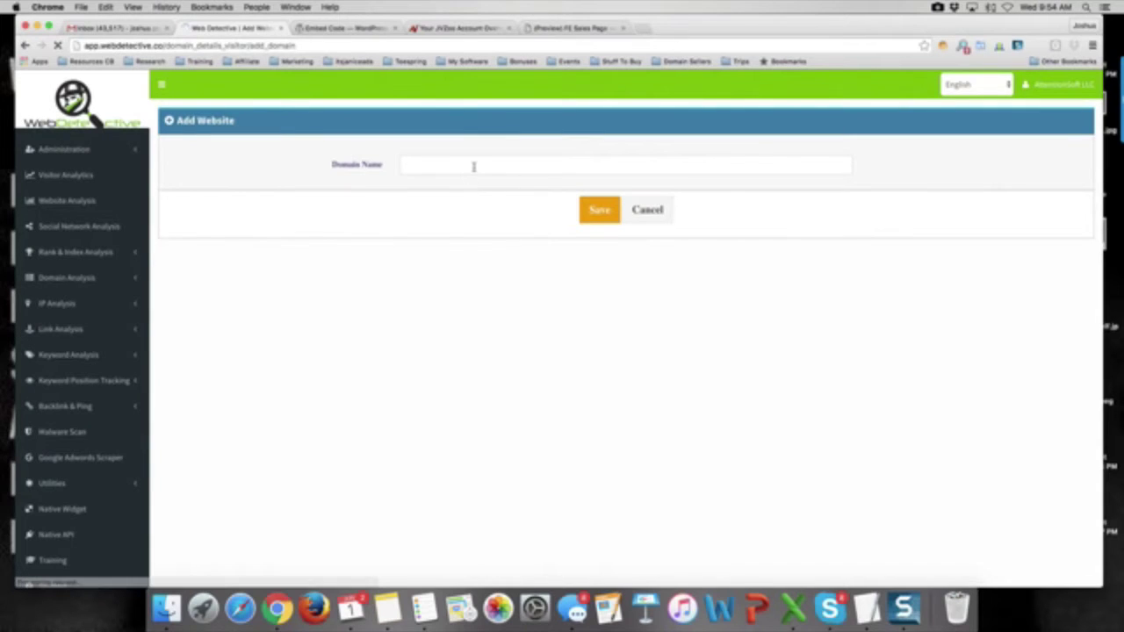
click(473, 165)
text(google.com)
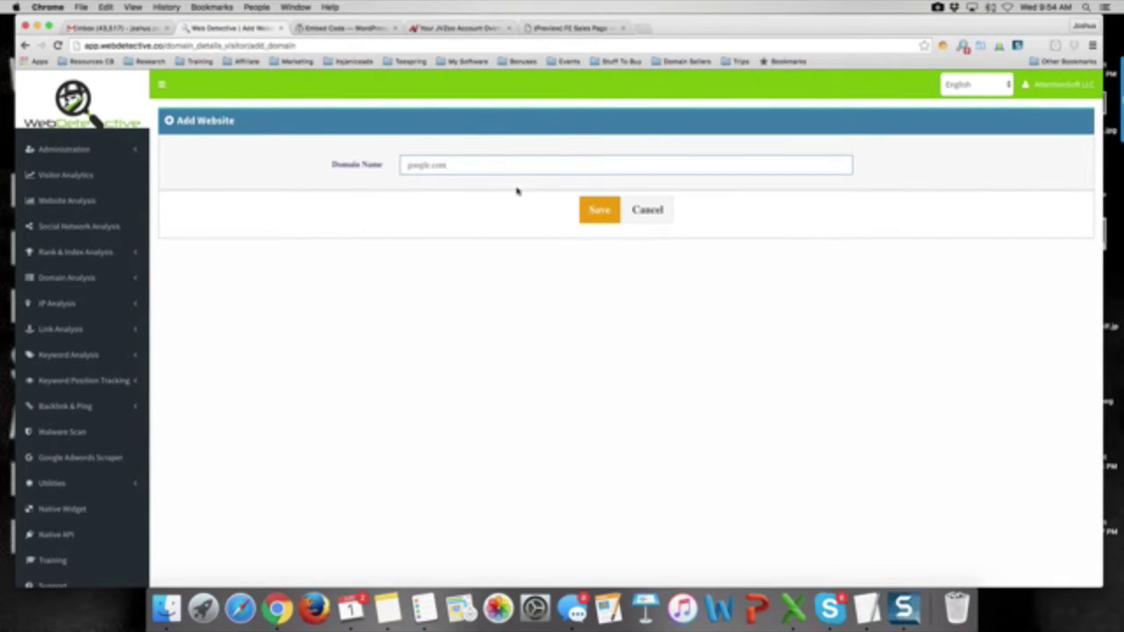
click(597, 213)
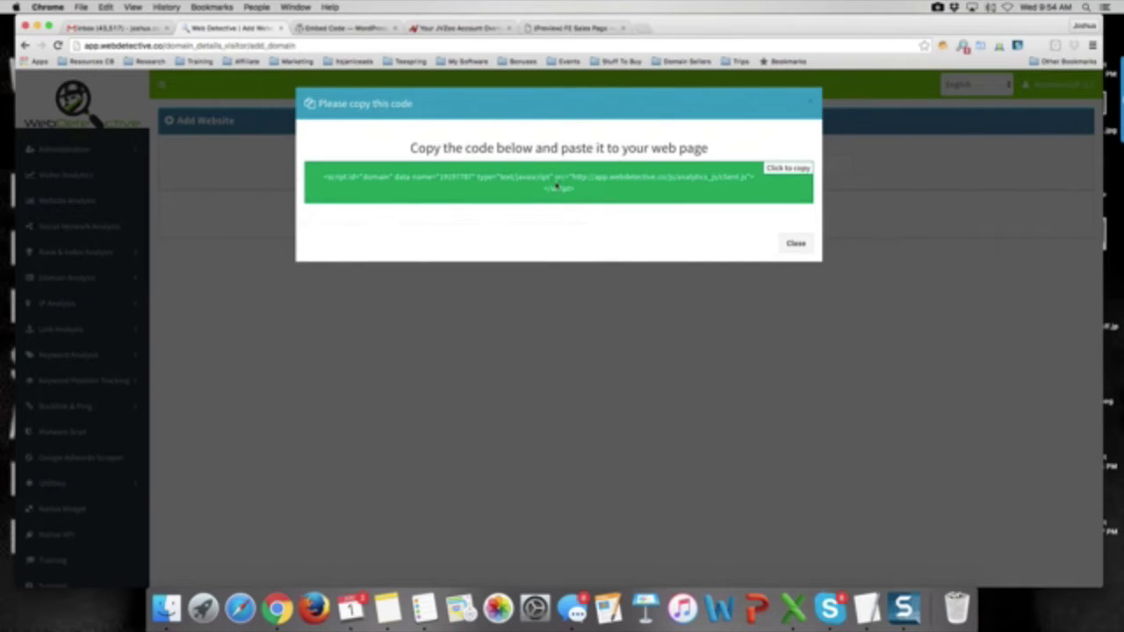
click(801, 251)
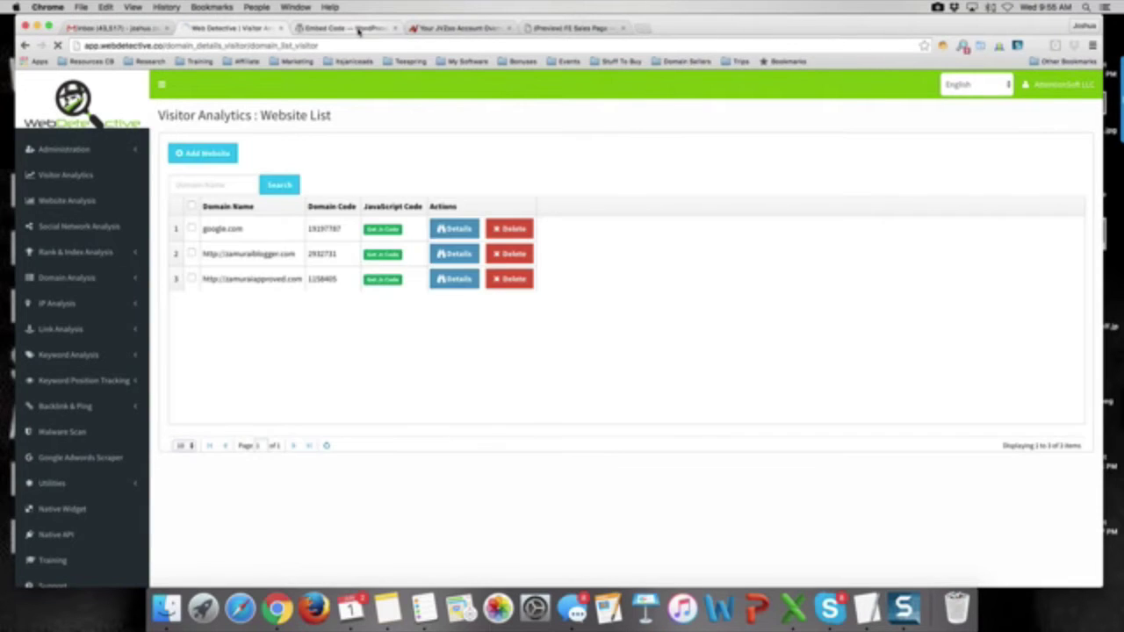
Step: View the Embed Code plugin page on WordPress.org in the other browser tab
click(358, 30)
key(super+plus)
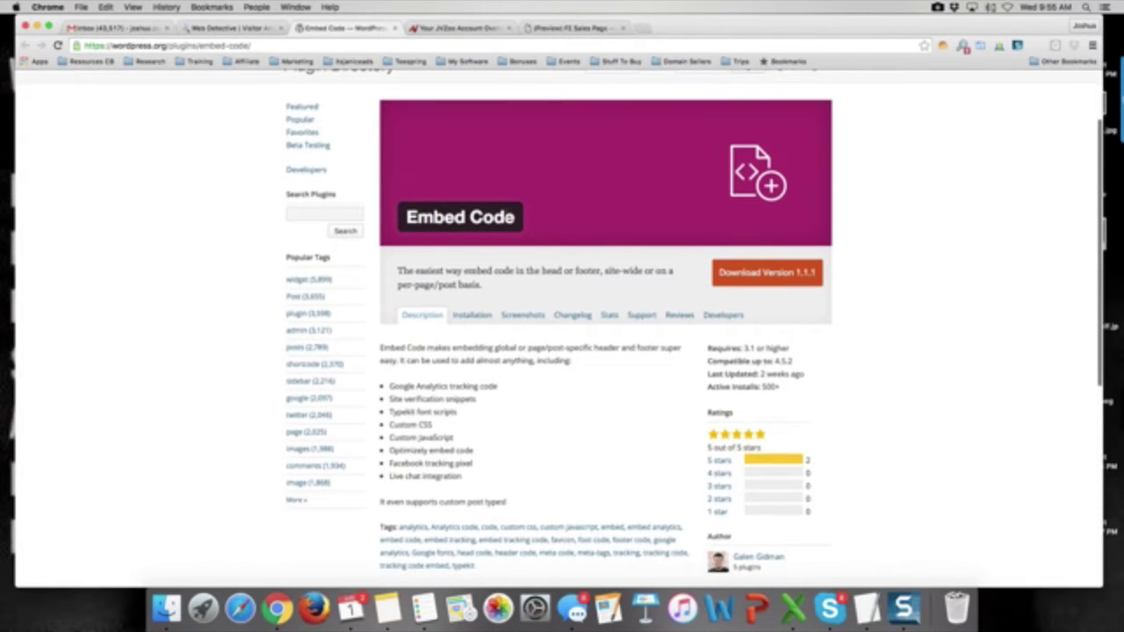
scroll(527, 250, up, 3)
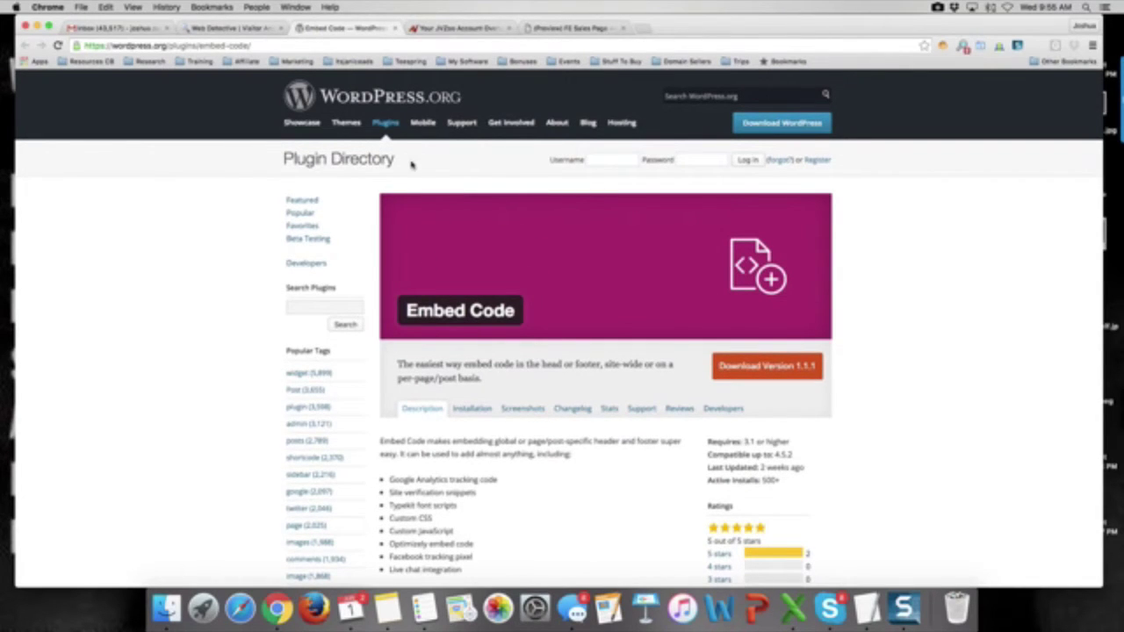
mouse_move(445, 128)
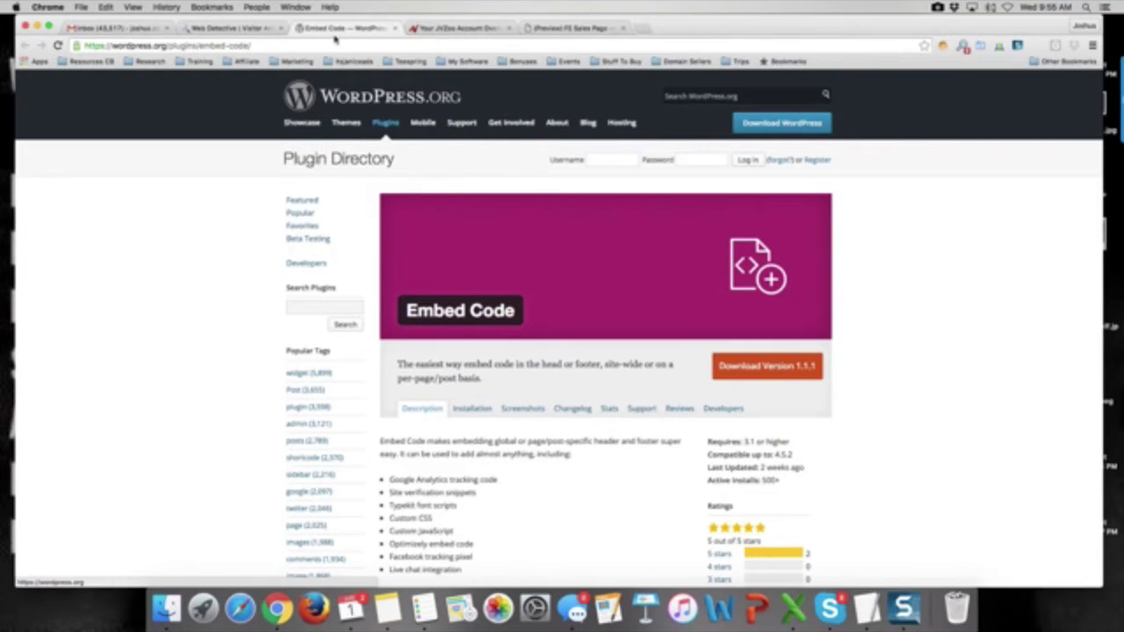
click(251, 29)
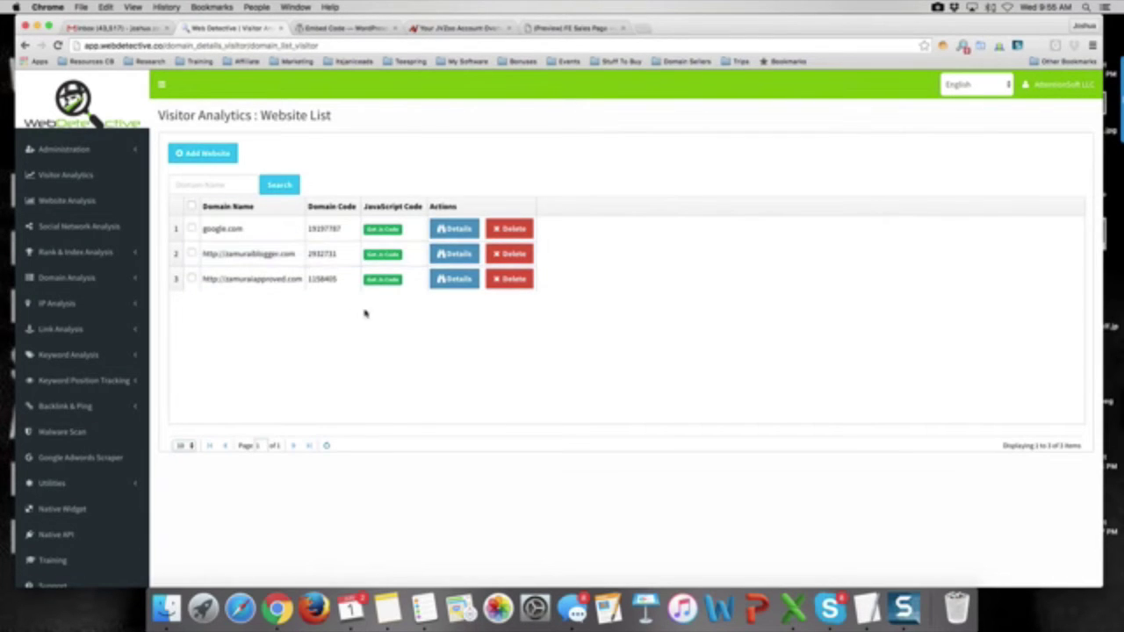
click(463, 279)
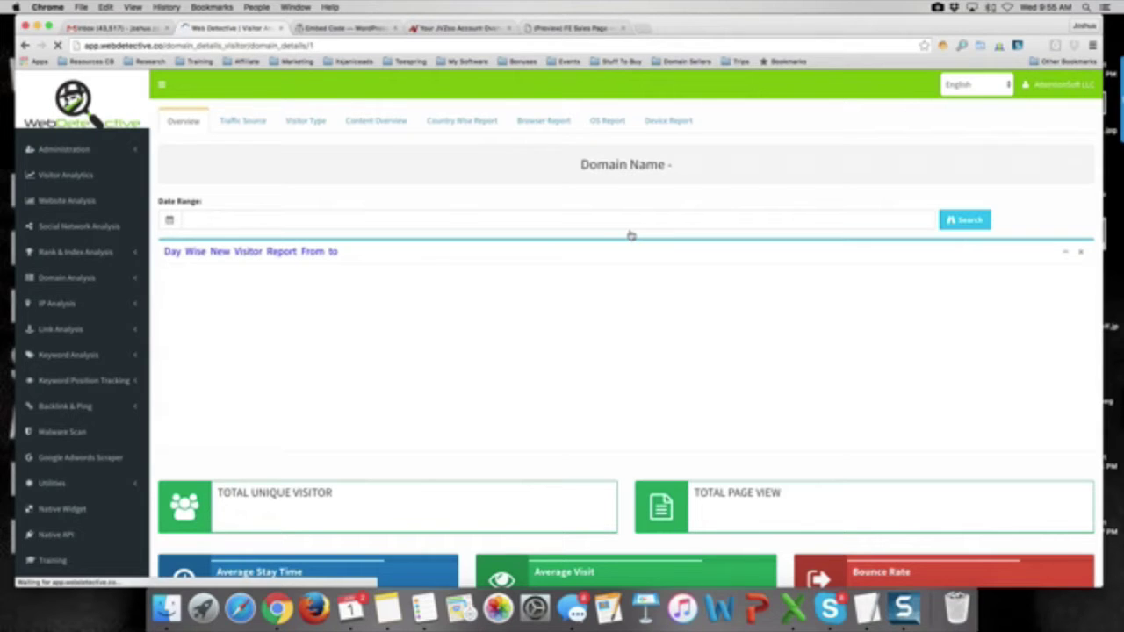
scroll(630, 235, down, 1)
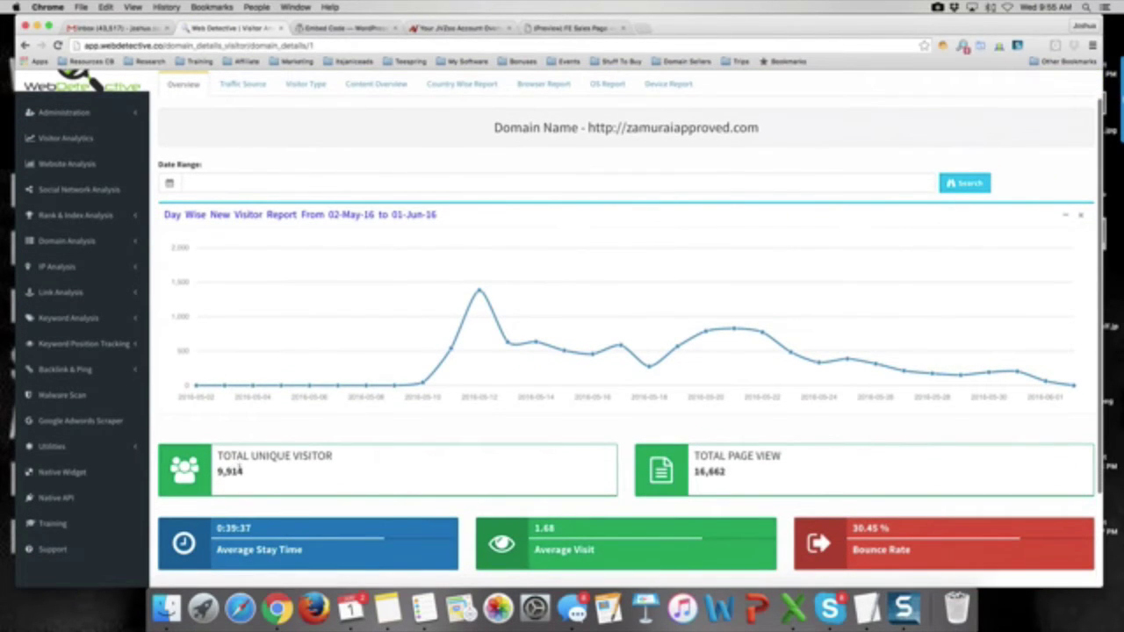
scroll(332, 444, down, 1)
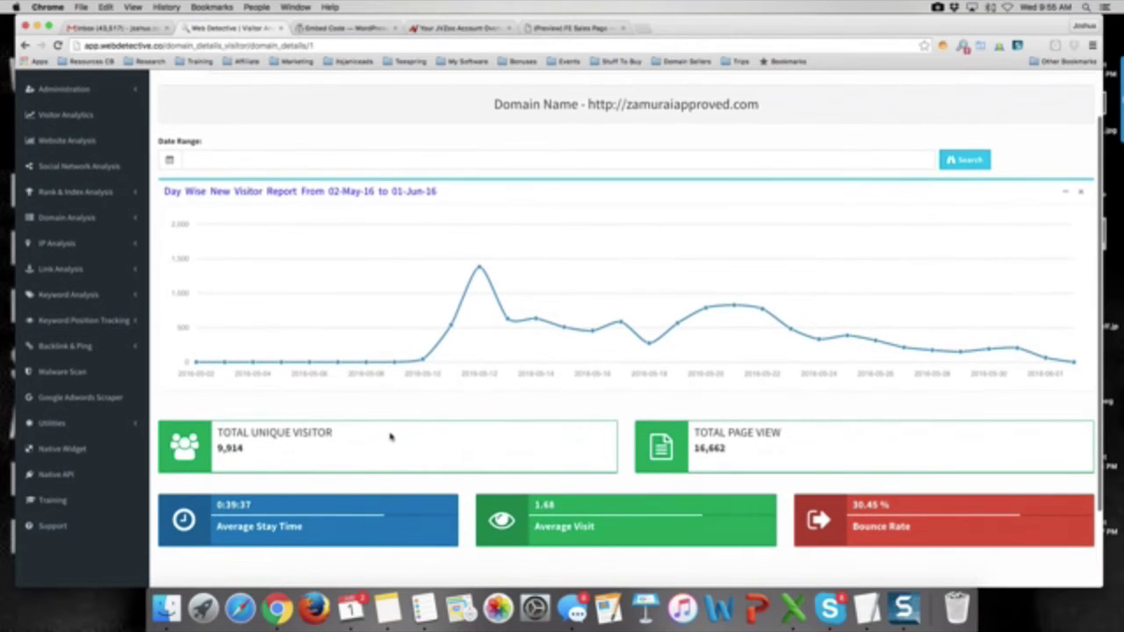
scroll(392, 436, down, 2)
scroll(711, 384, down, 2)
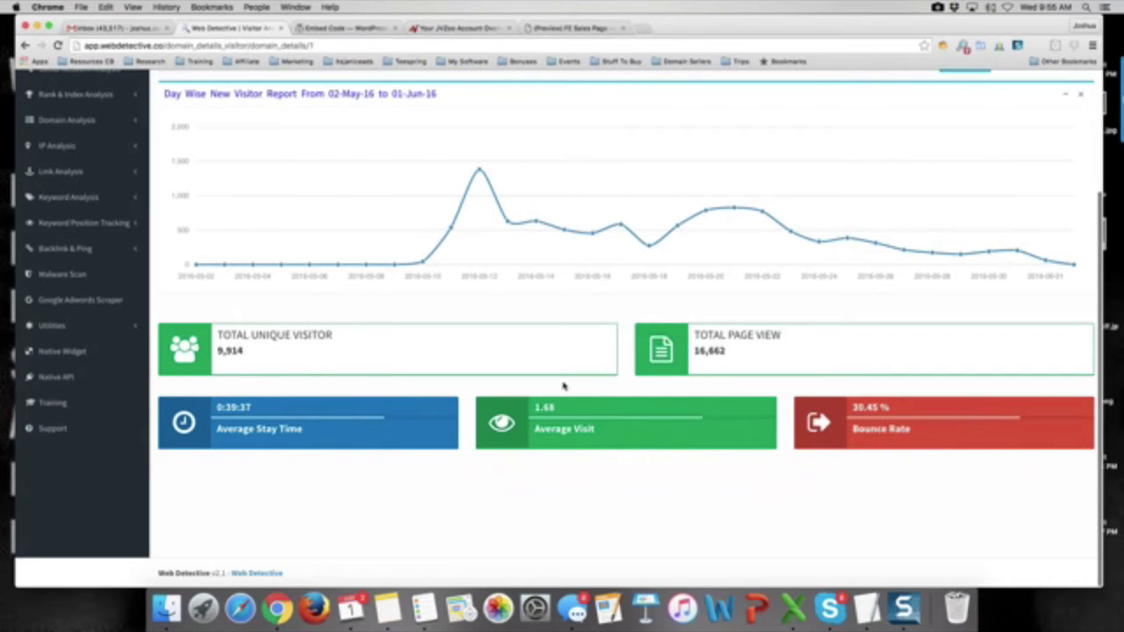
Step: Examine the domain's Traffic Source report, including top referrers, total traffic, daily sources, search engines and social networks
scroll(553, 384, up, 5)
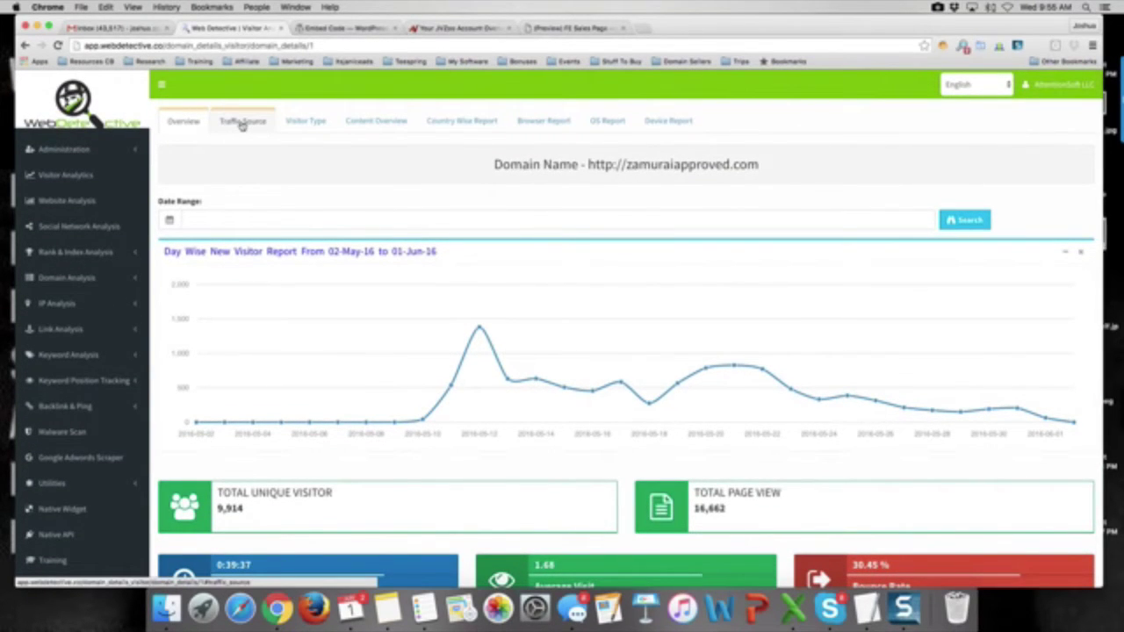
click(249, 125)
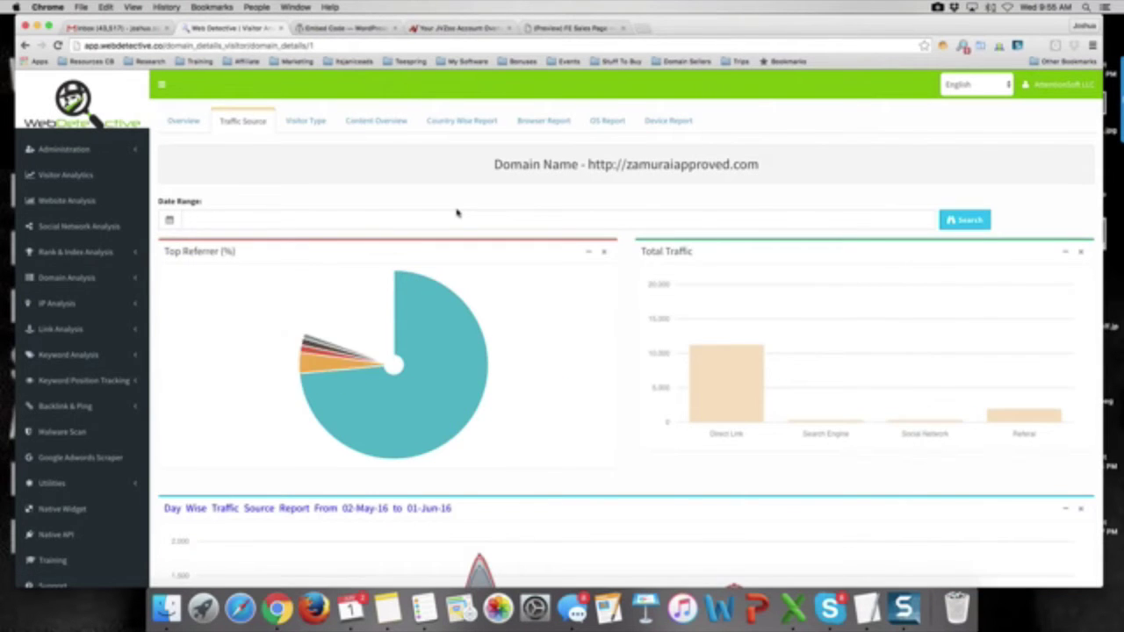
scroll(456, 212, down, 1)
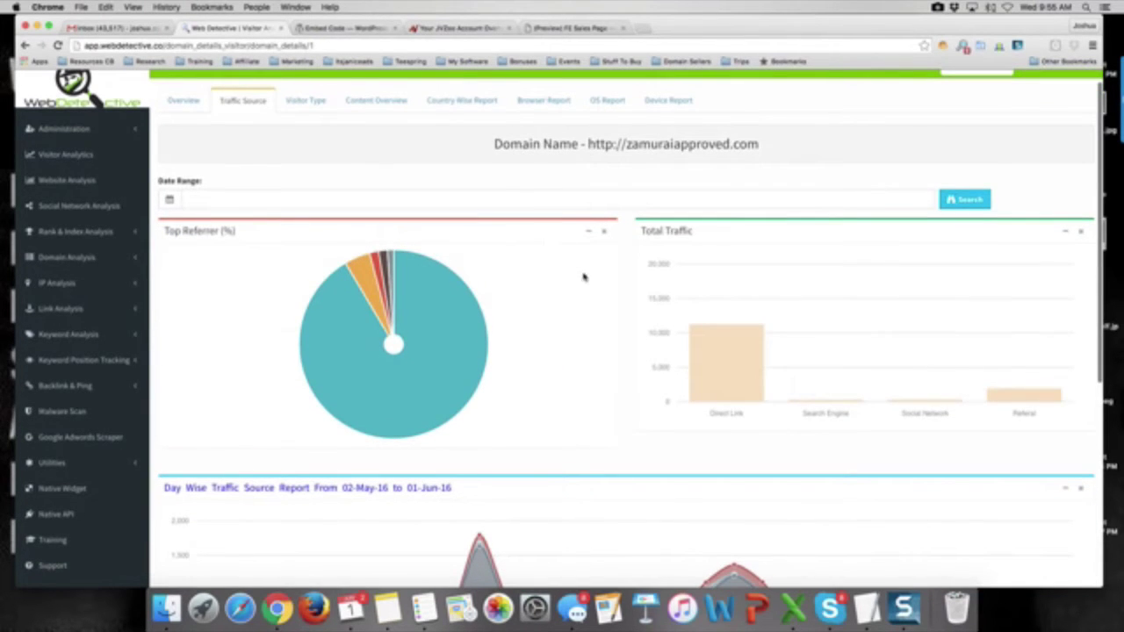
scroll(590, 288, down, 4)
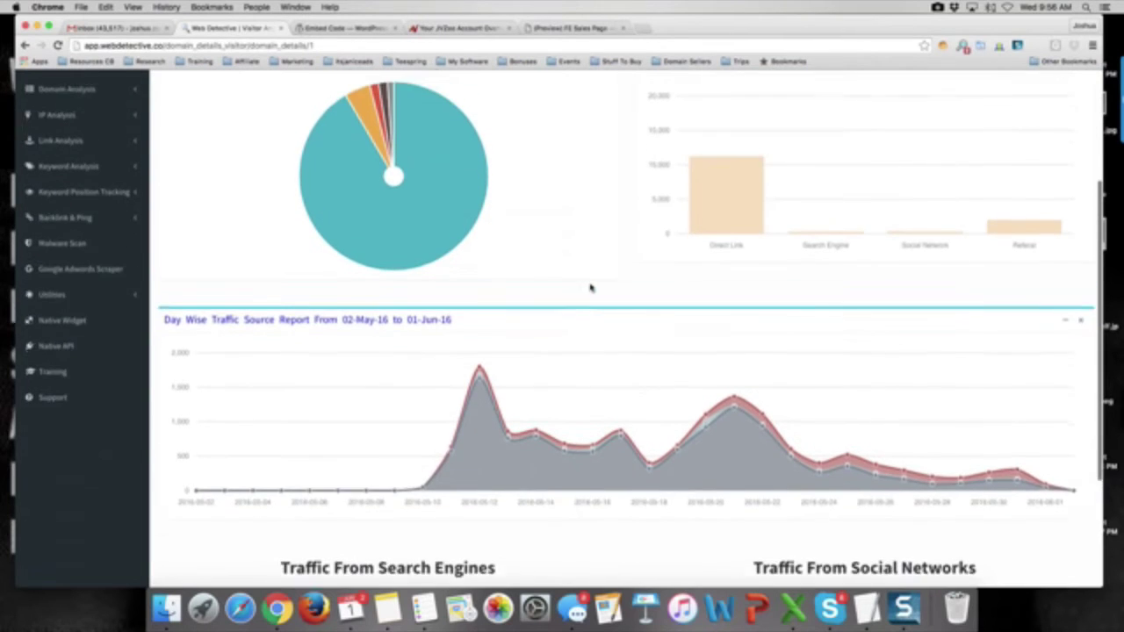
scroll(592, 289, up, 2)
mouse_move(426, 157)
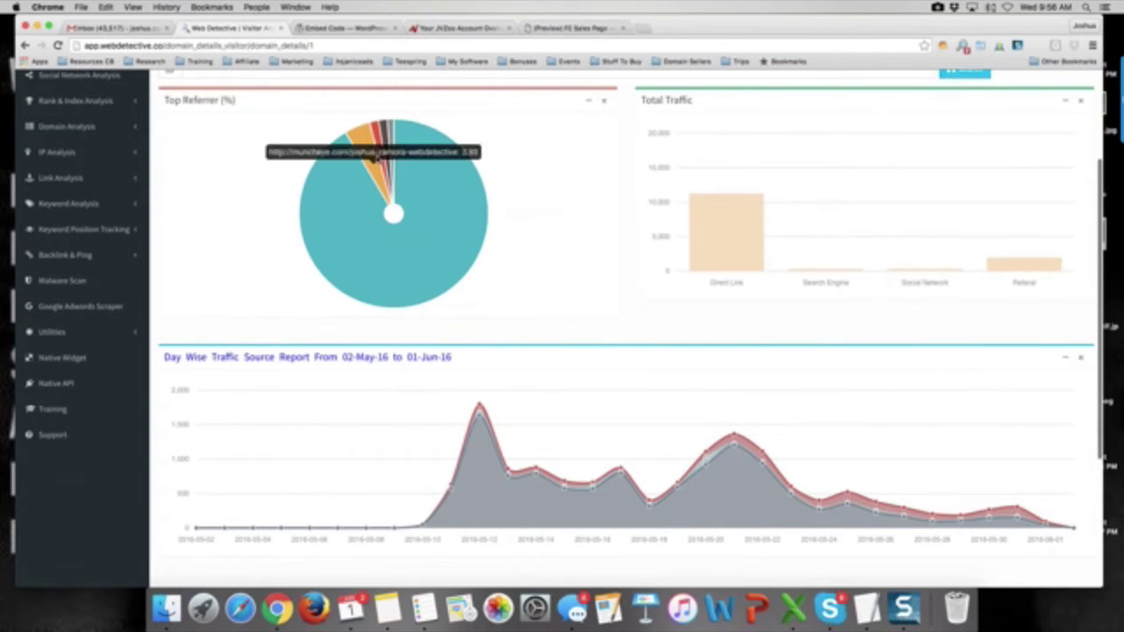
scroll(606, 251, down, 1)
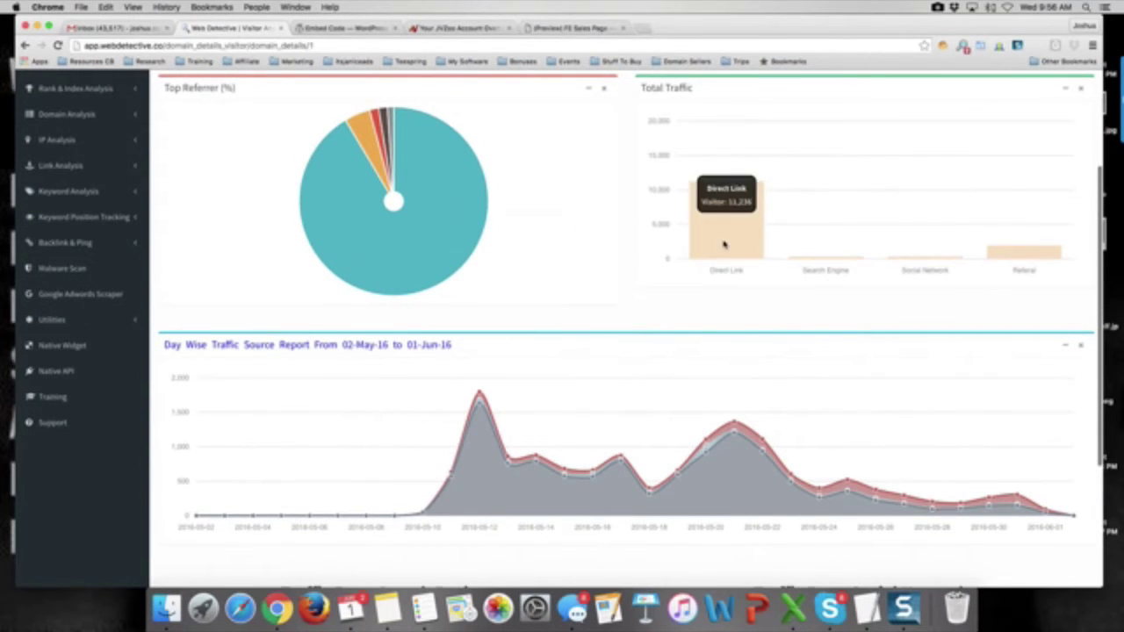
scroll(659, 286, down, 5)
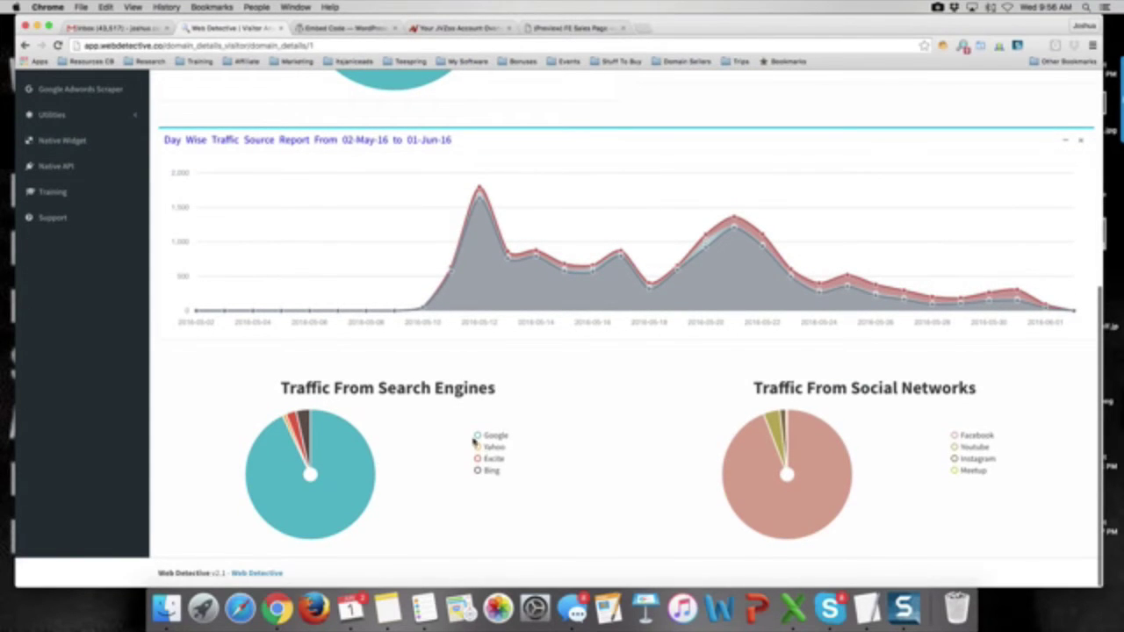
mouse_move(358, 476)
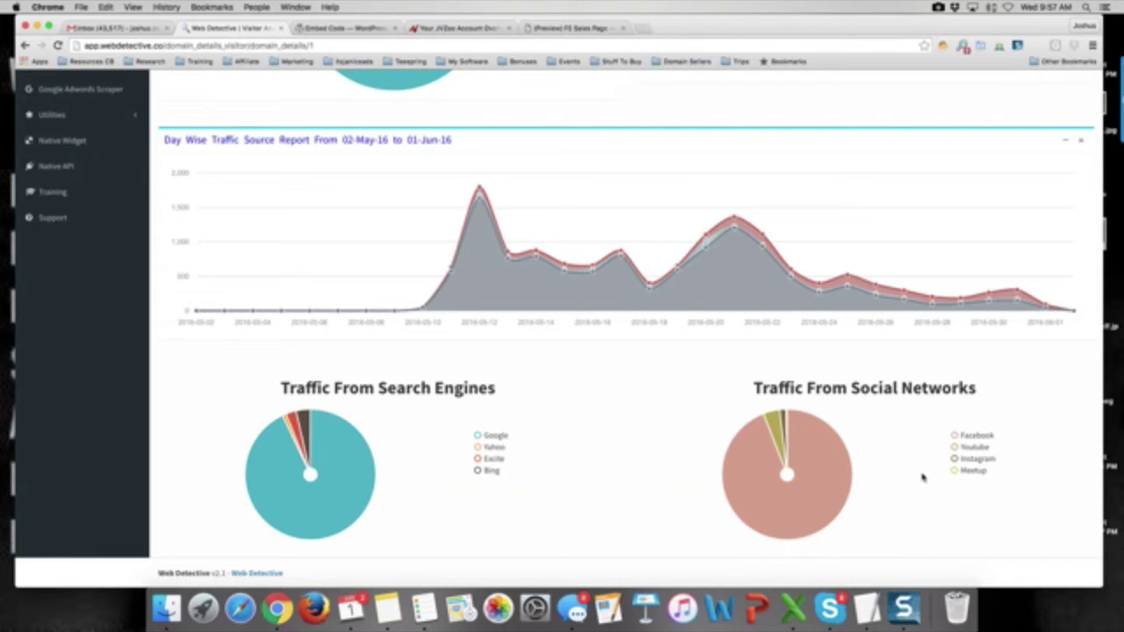
Step: Review the domain's Visitor Type report, covering daily and total new versus returning users
scroll(929, 459, up, 10)
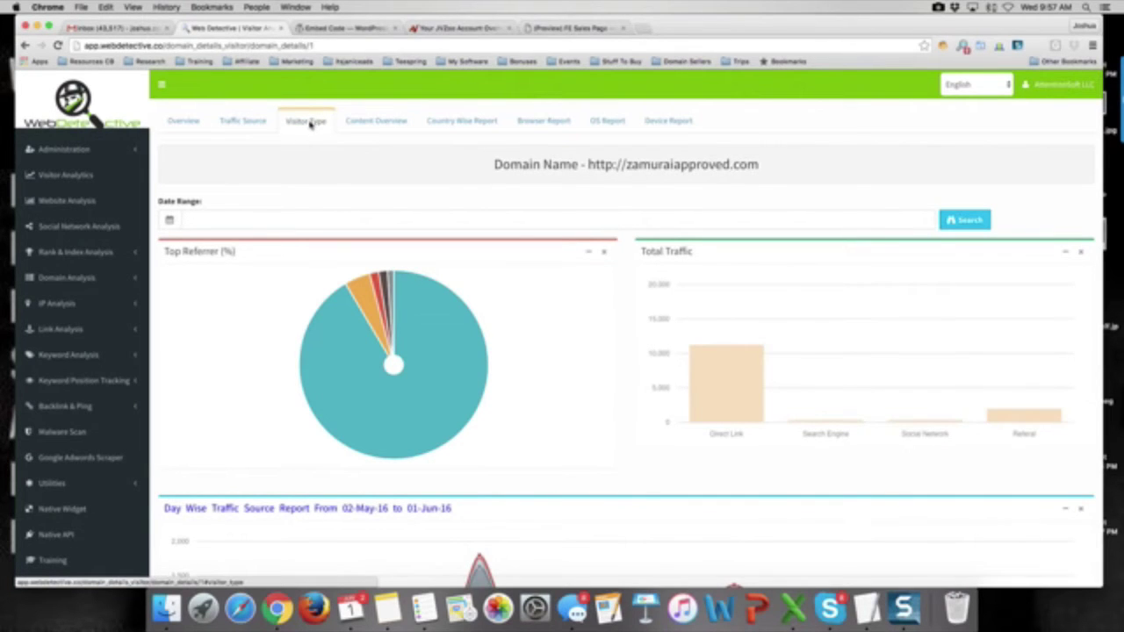
click(306, 123)
scroll(422, 213, down, 5)
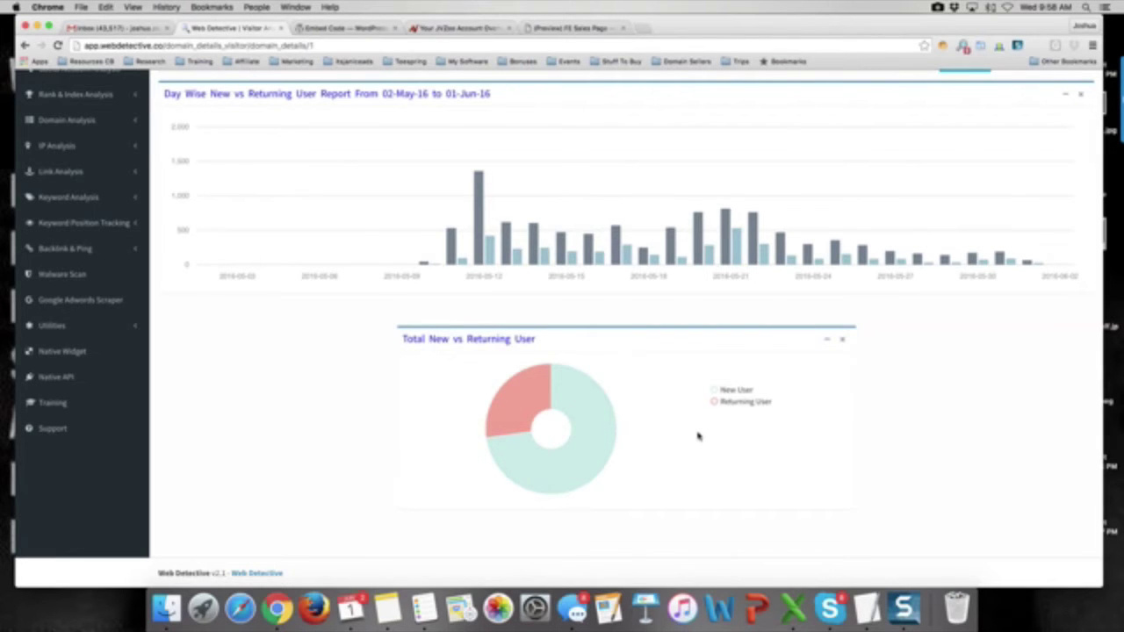
Step: Review the Content Overview report's list of top web pages for the domain
scroll(698, 436, up, 5)
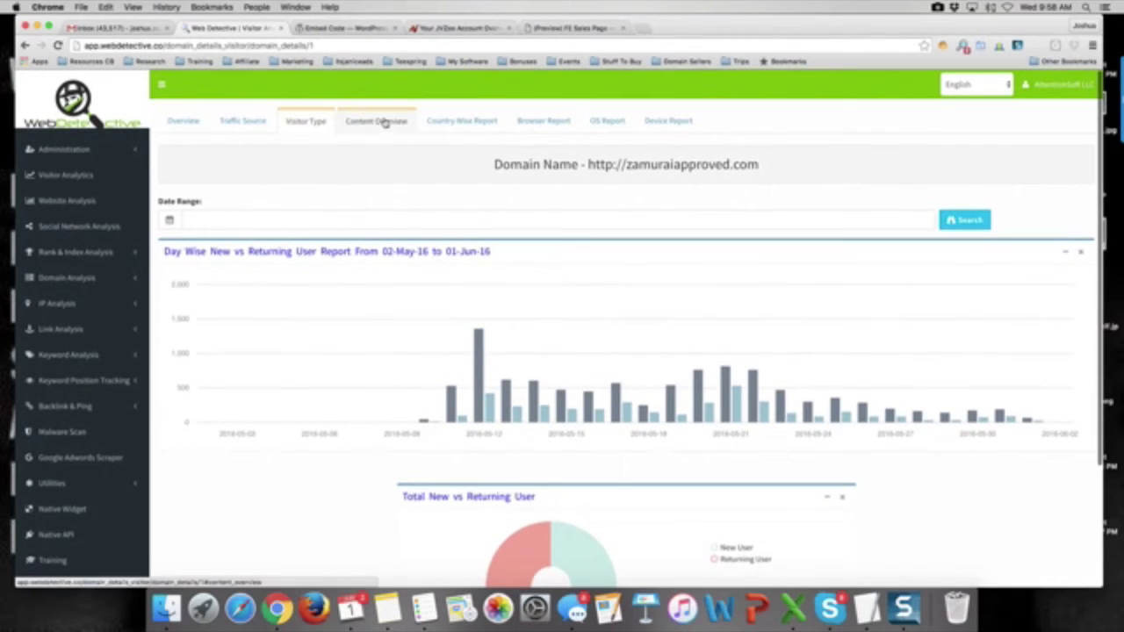
click(384, 122)
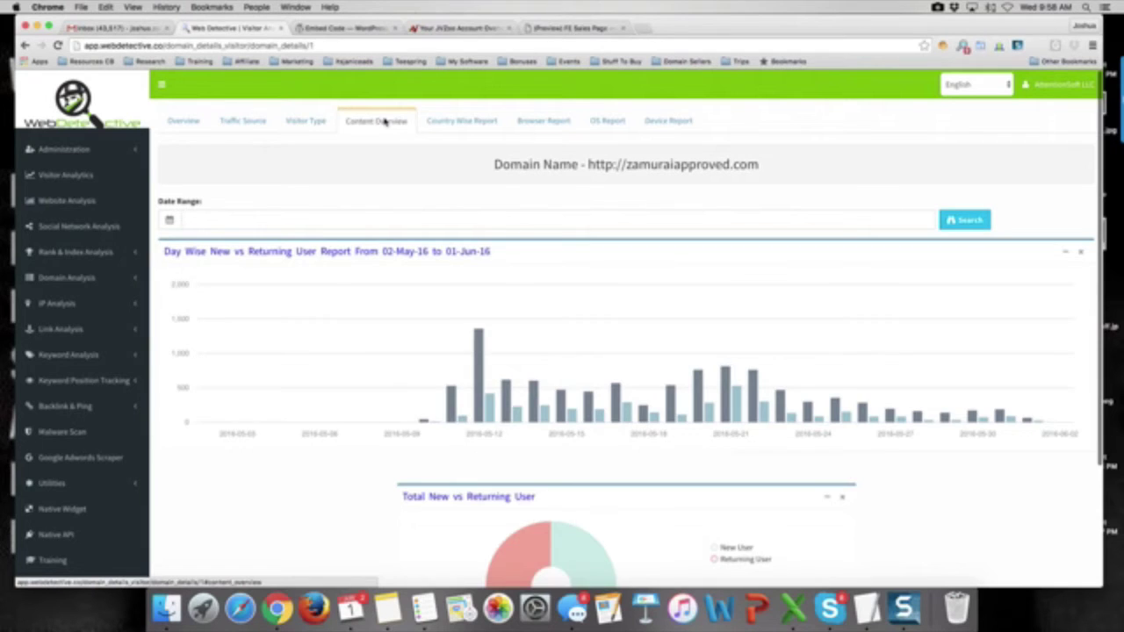
scroll(485, 217, down, 5)
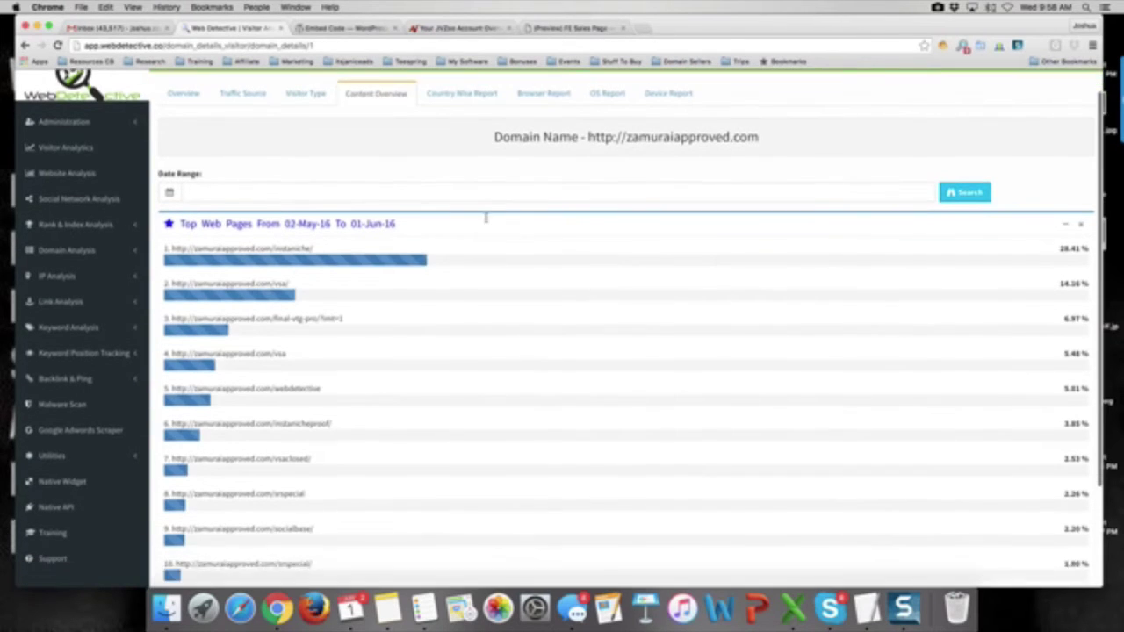
scroll(485, 218, down, 1)
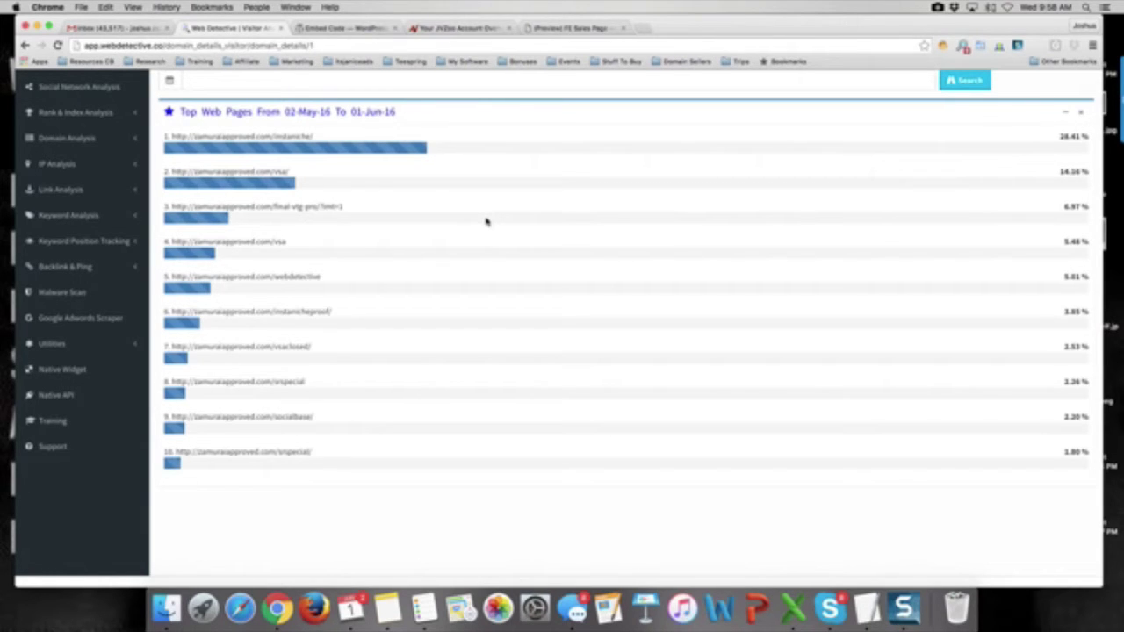
scroll(486, 221, down, 1)
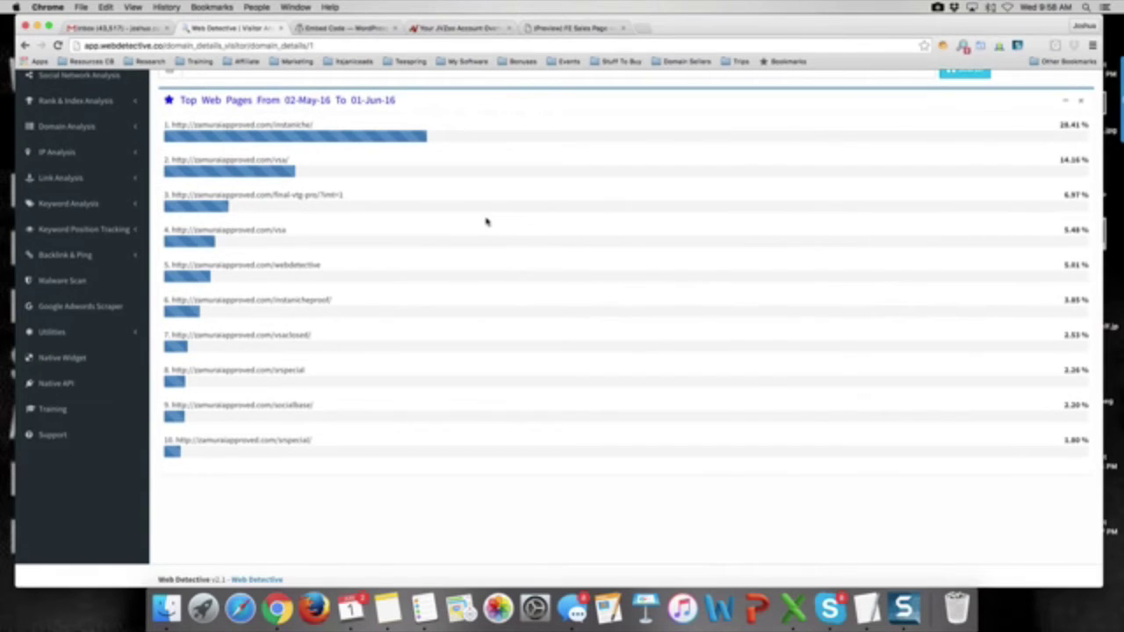
scroll(487, 221, up, 2)
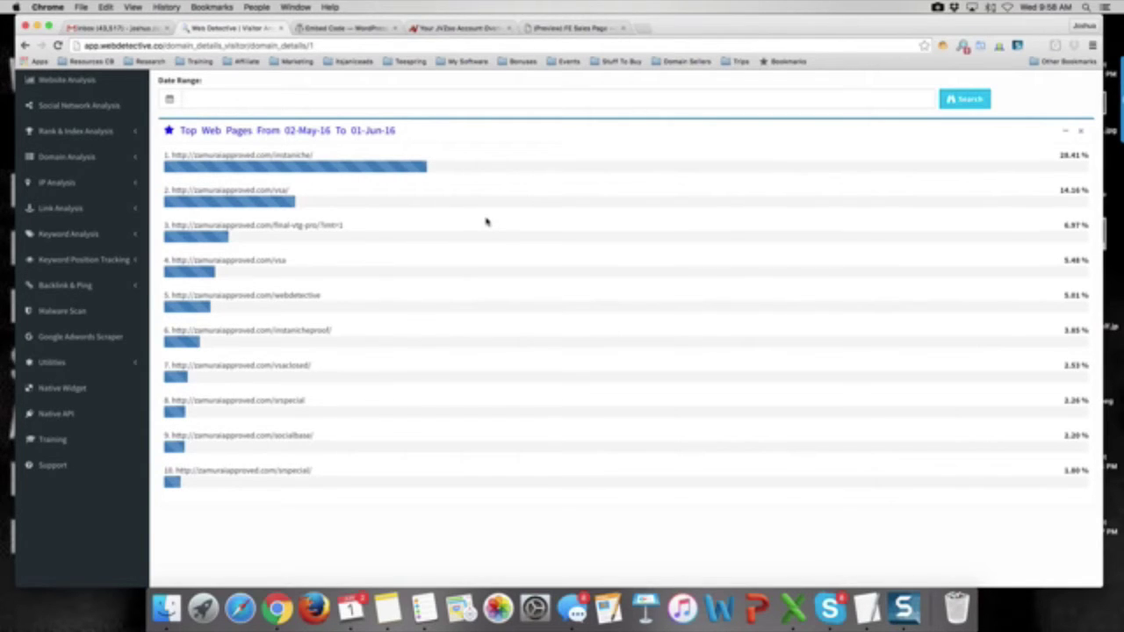
Step: Show the Country Wise Report for the domain's new visitors
scroll(485, 221, up, 3)
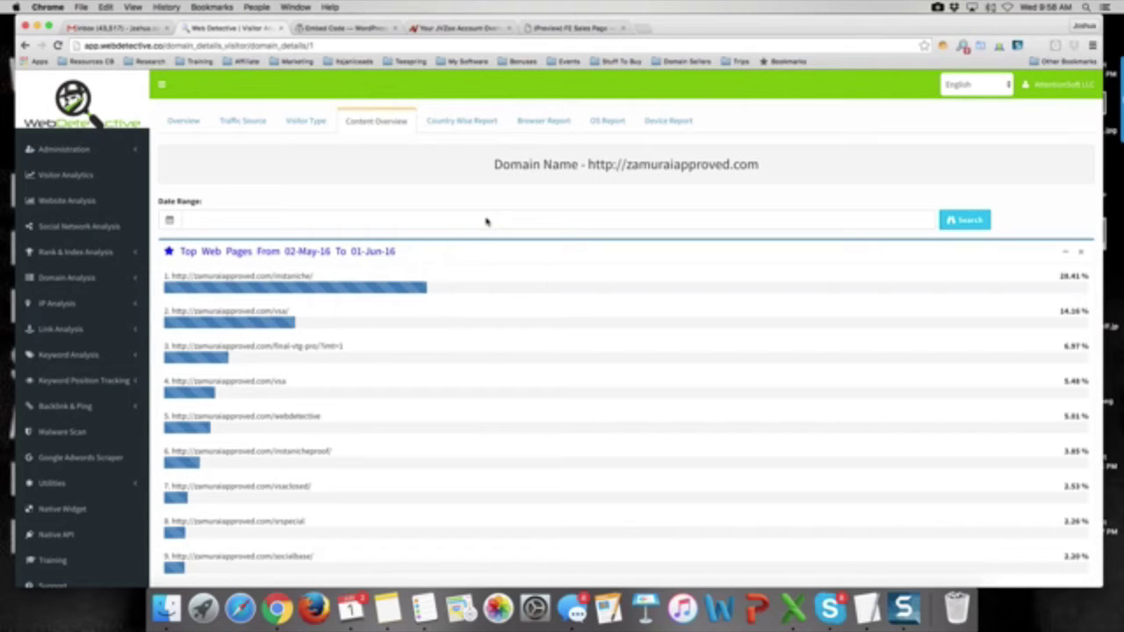
scroll(516, 307, up, 2)
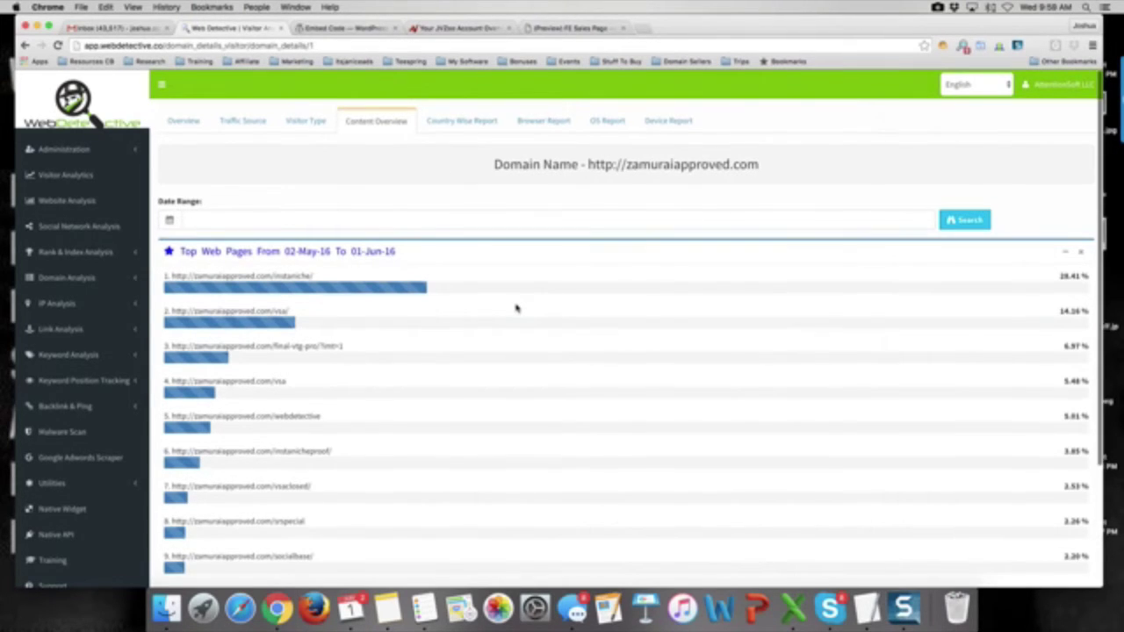
click(463, 122)
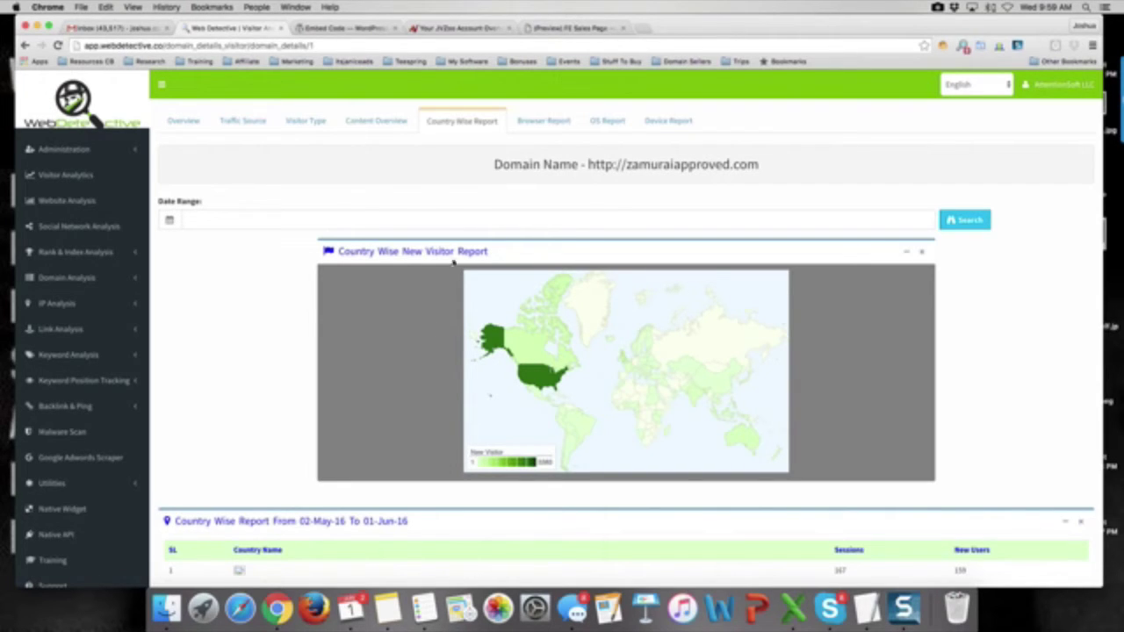
Step: Review the domain's Browser Report and OS Report for sessions and new users
click(540, 123)
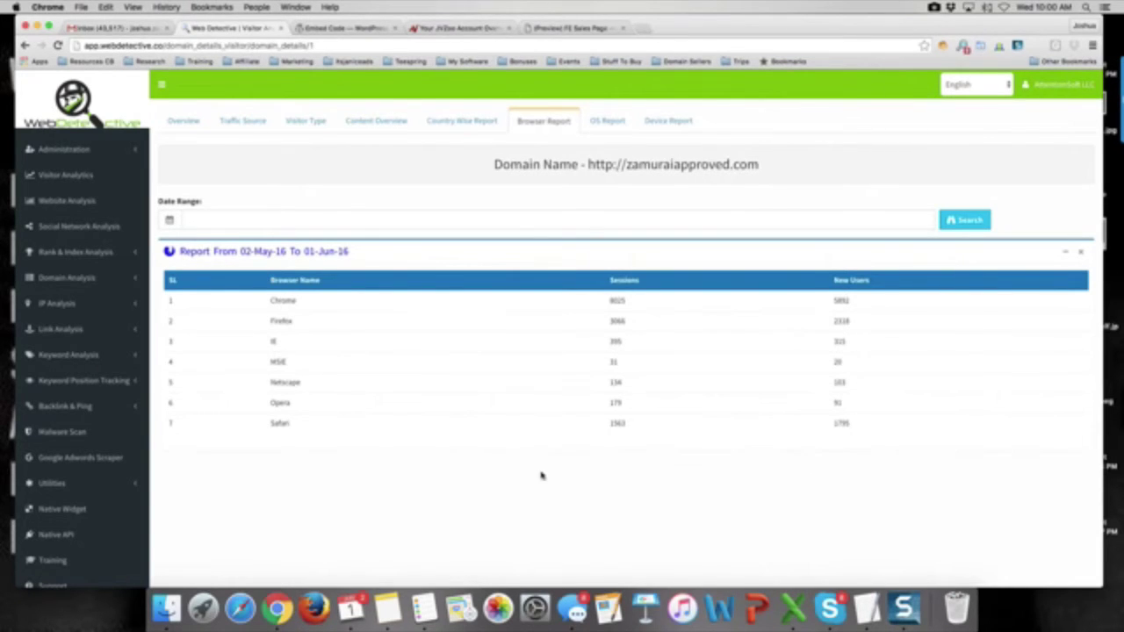
click(614, 121)
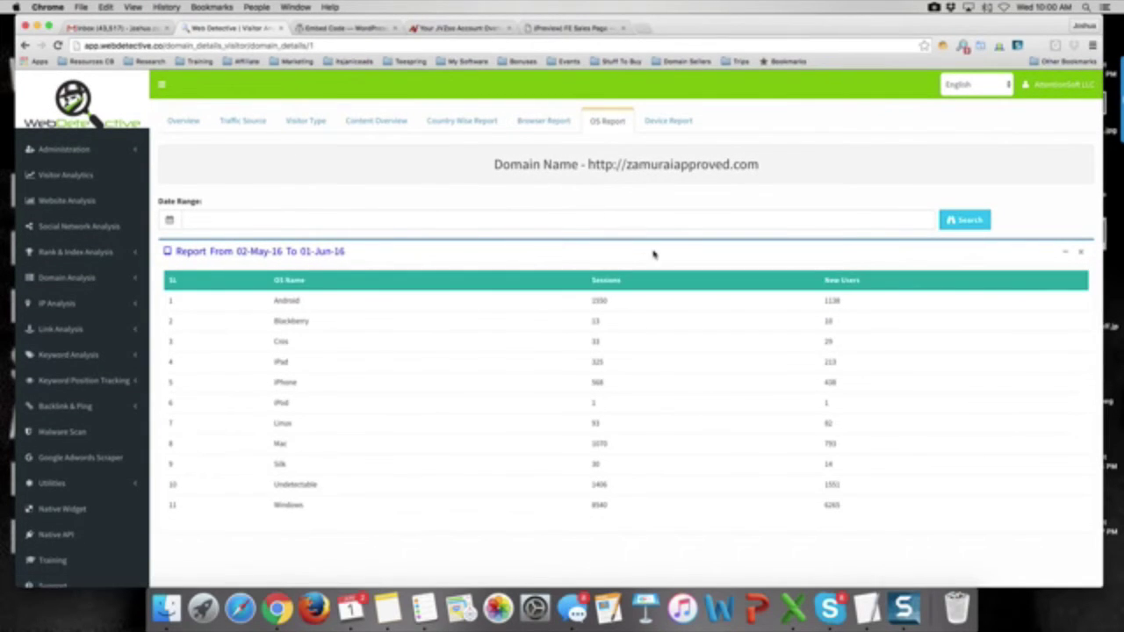
scroll(592, 292, down, 1)
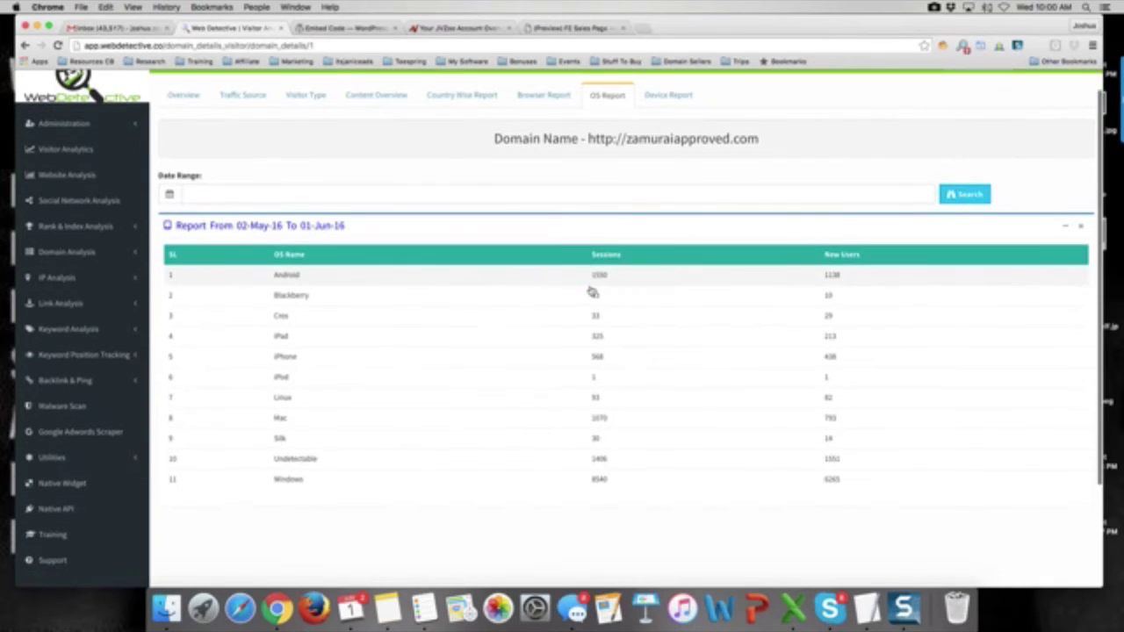
scroll(597, 333, down, 1)
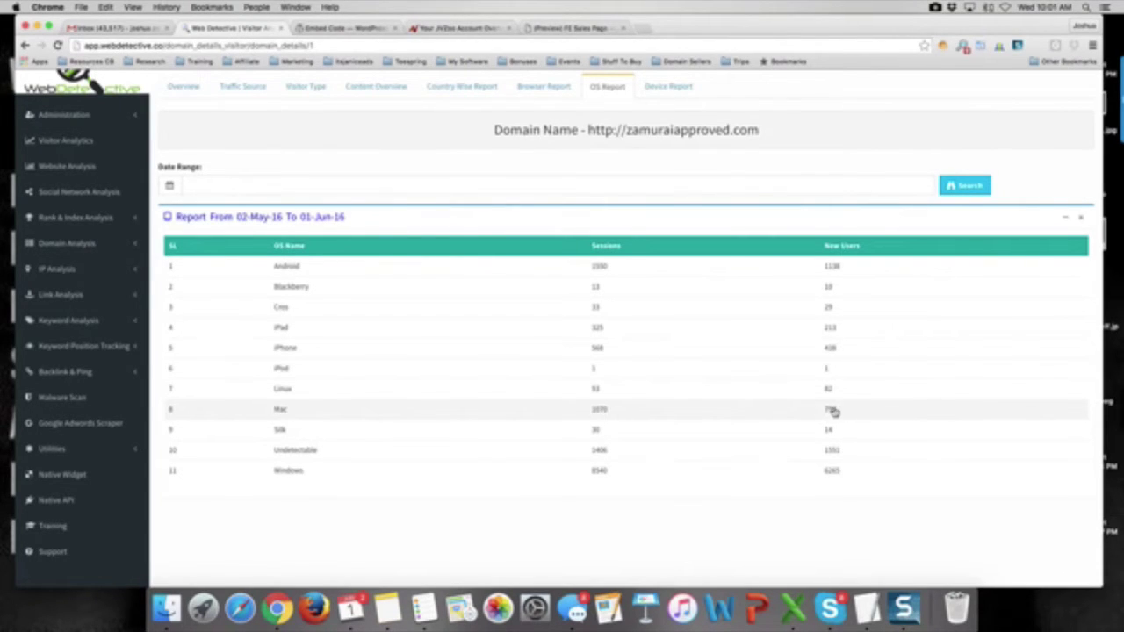
scroll(827, 515, down, 1)
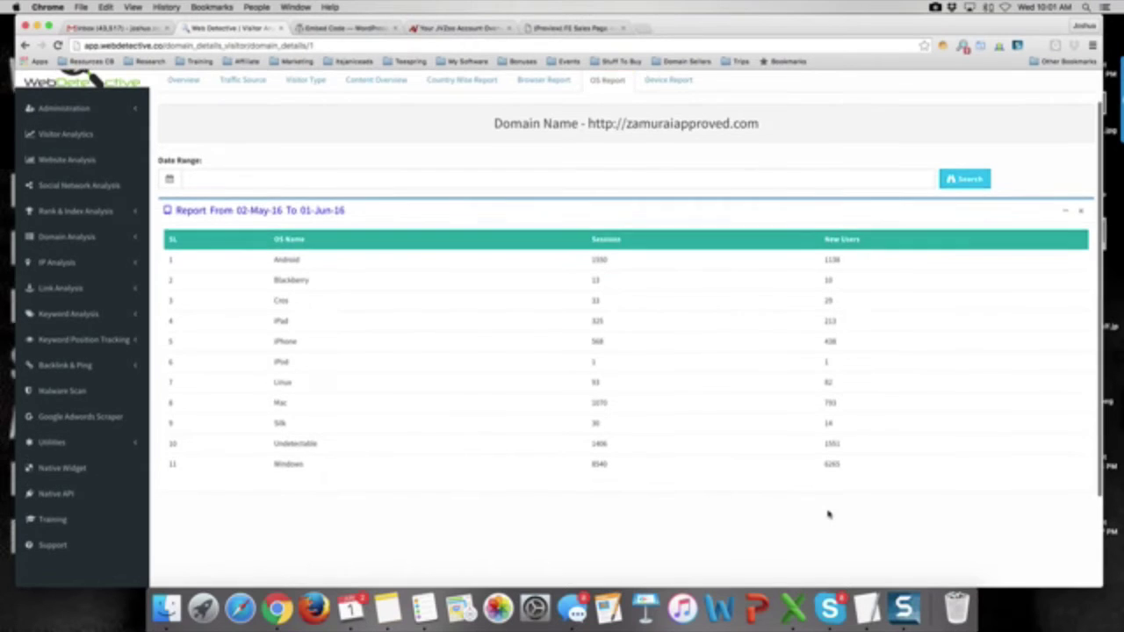
scroll(827, 515, down, 1)
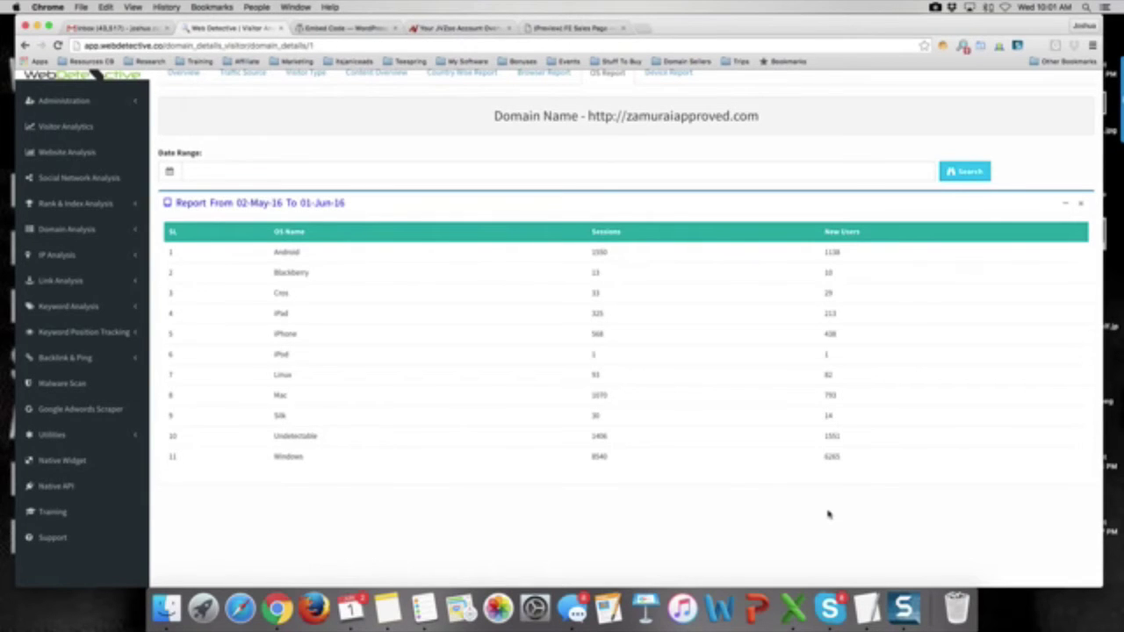
scroll(534, 234, up, 5)
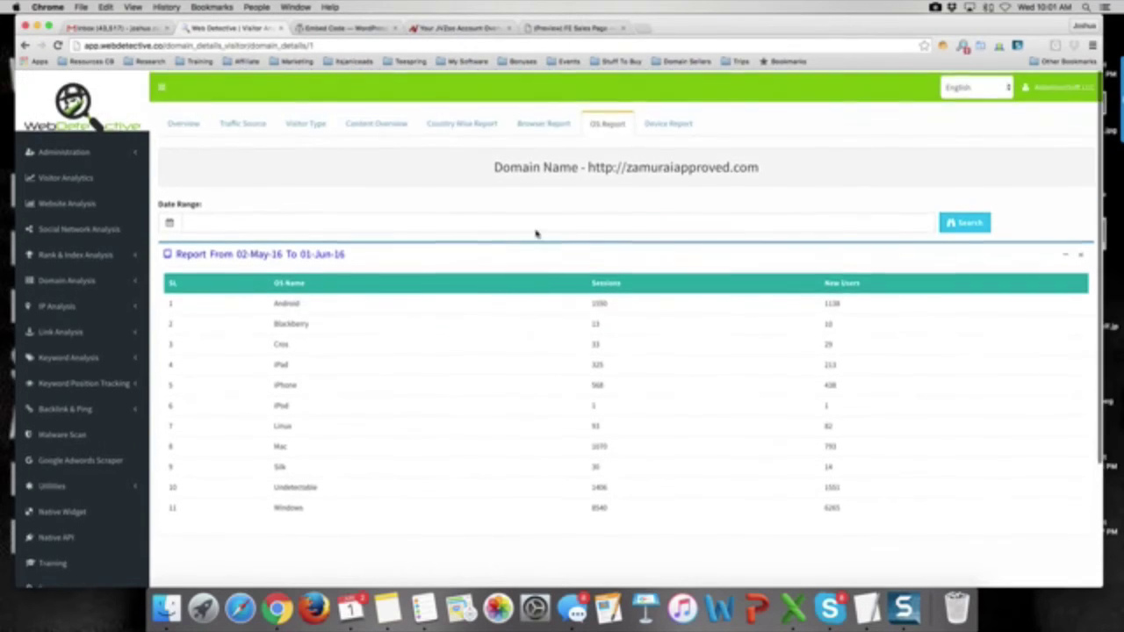
Step: Review the domain's Device Report for sessions and new users by device type
click(669, 118)
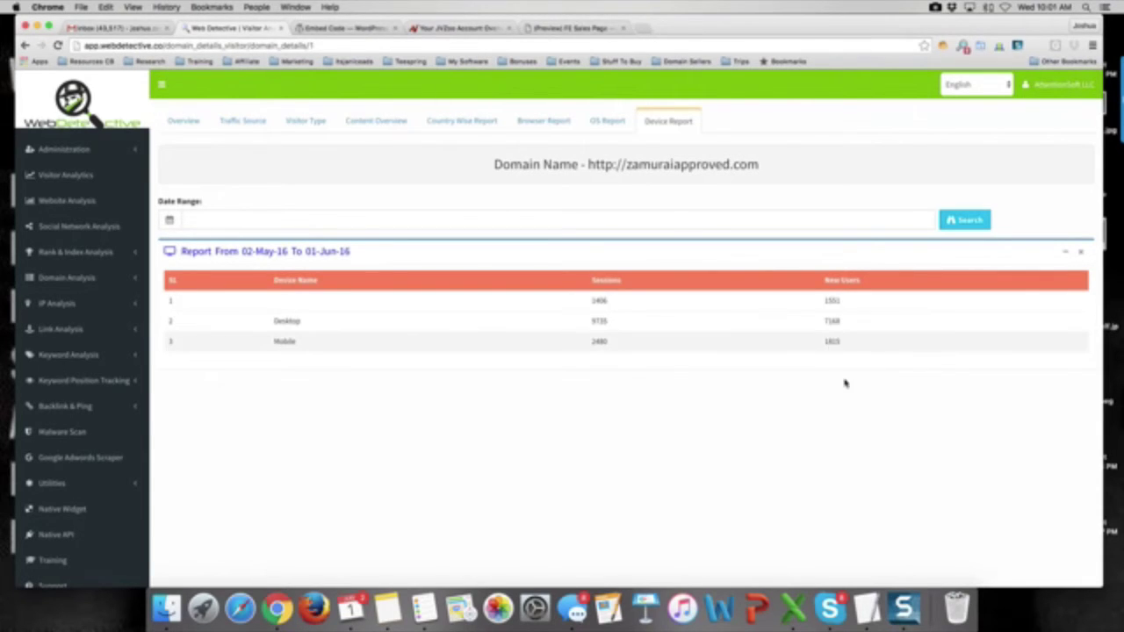
scroll(457, 429, up, 1)
scroll(424, 419, down, 1)
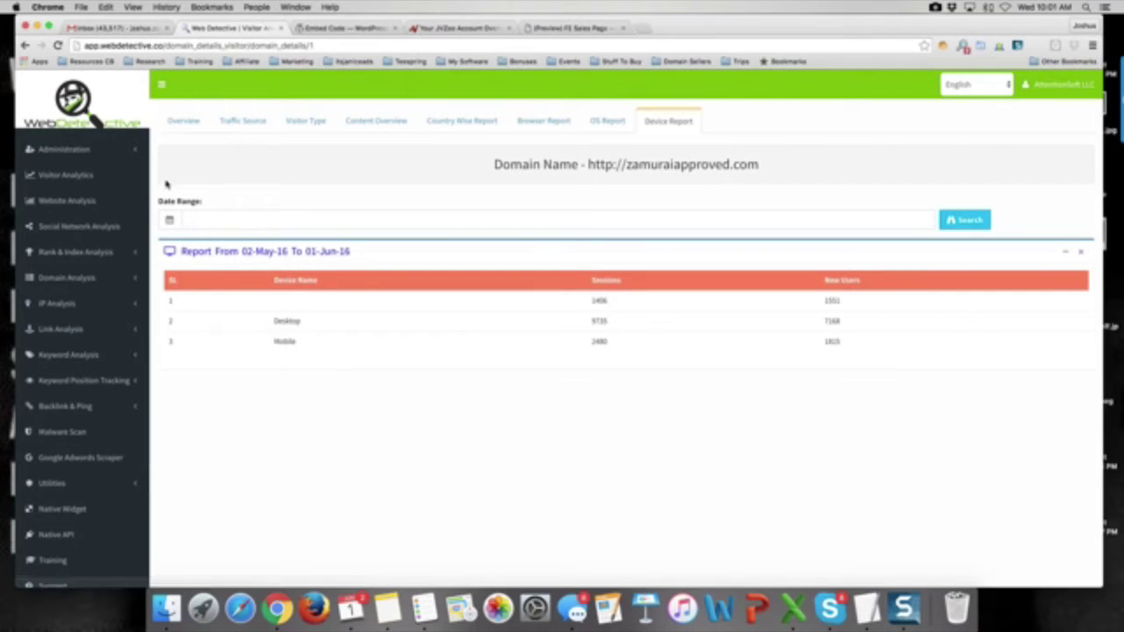
Step: Open the Website Analysis details for zamuraiblogger.com and look through its General report
click(92, 230)
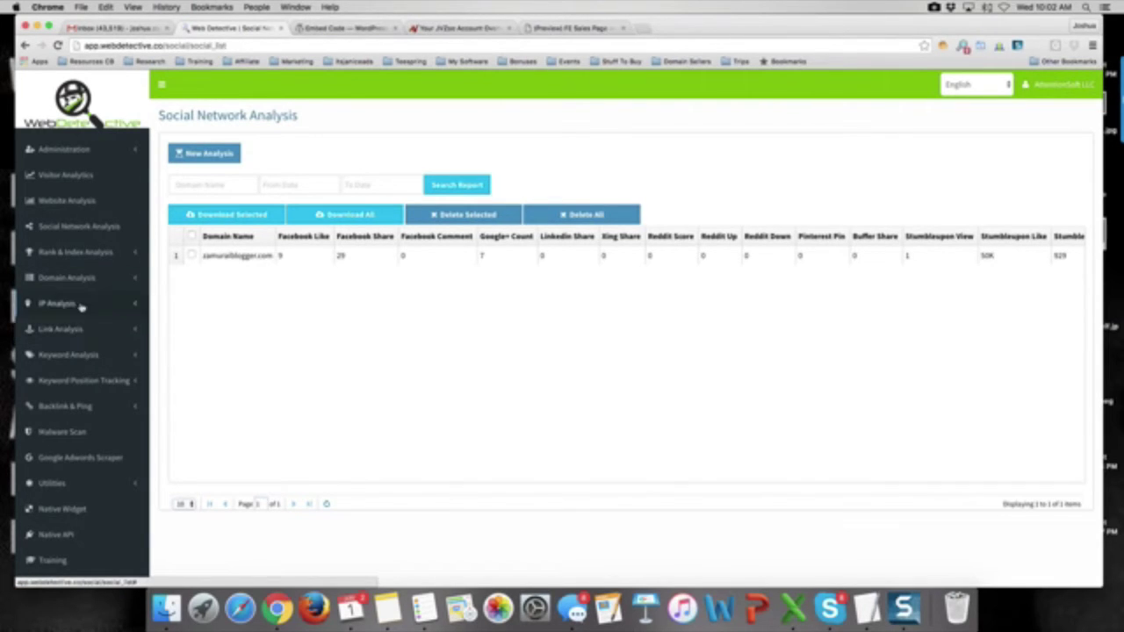
click(86, 200)
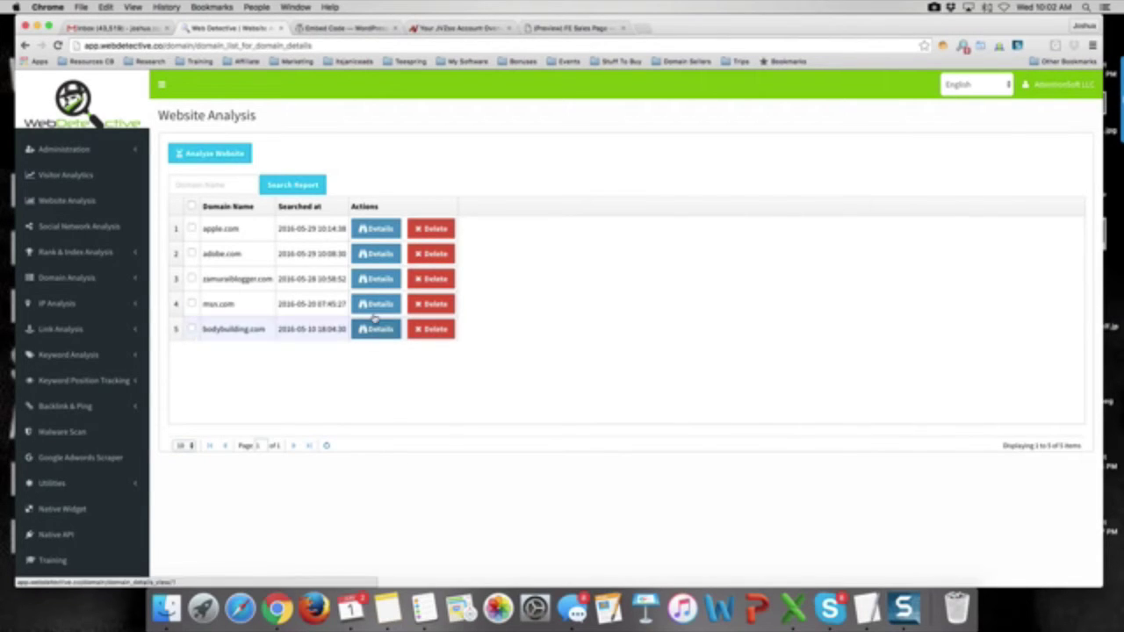
click(379, 280)
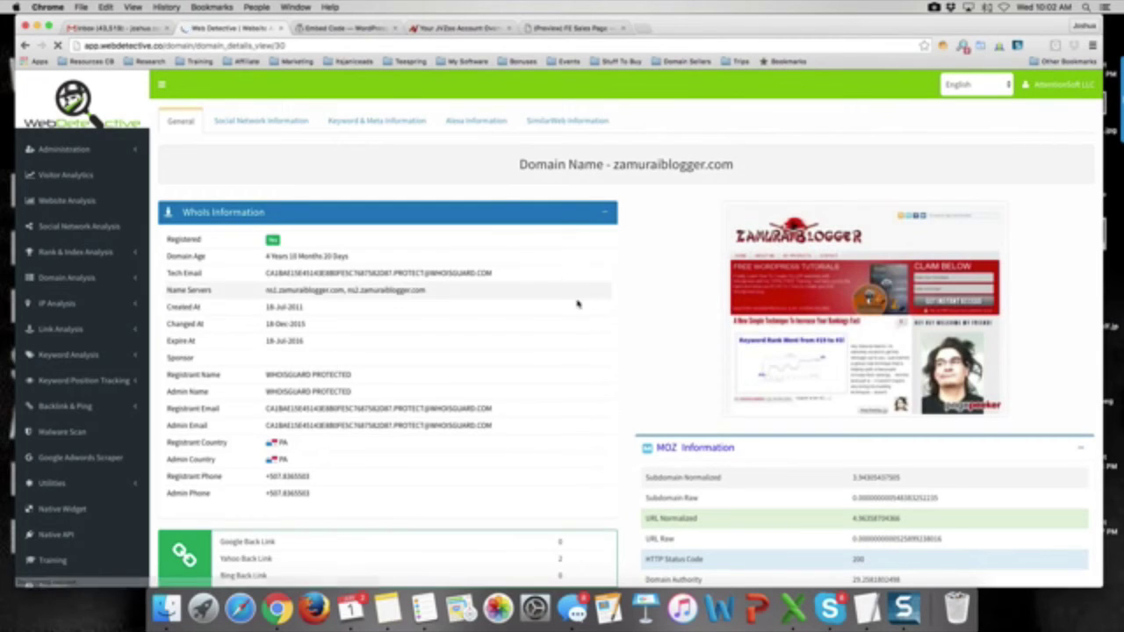
scroll(626, 349, down, 1)
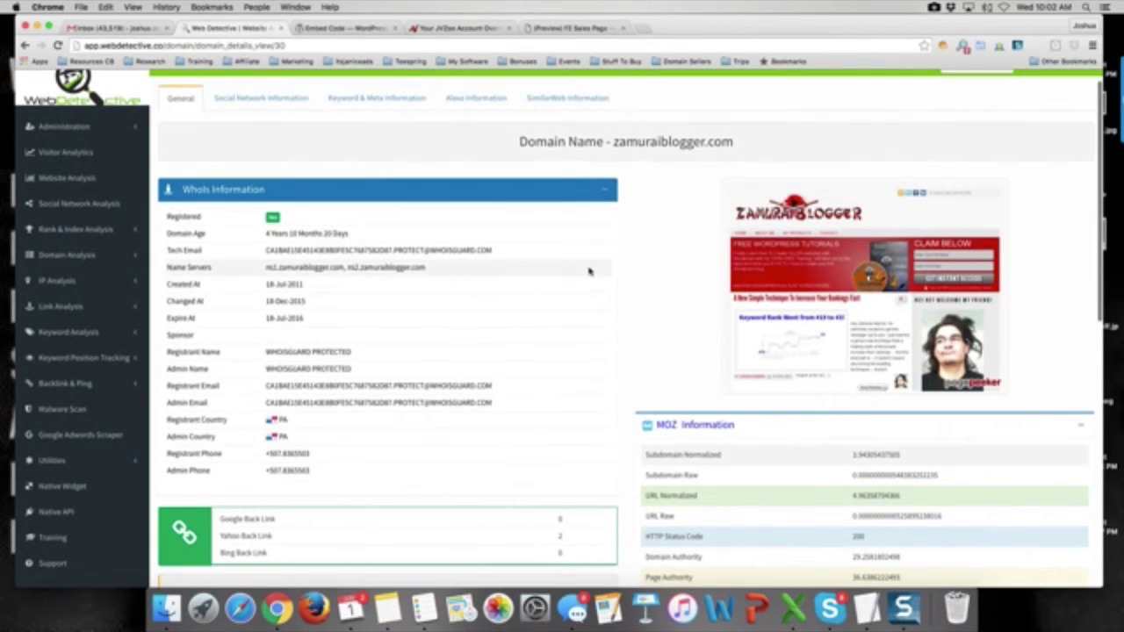
scroll(596, 318, down, 10)
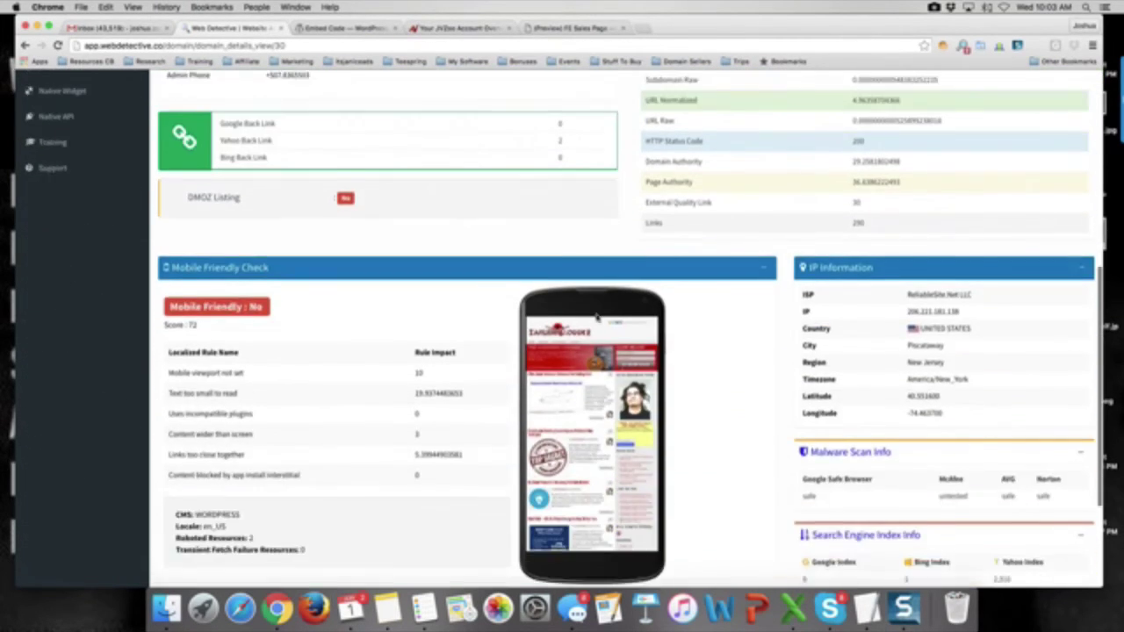
scroll(596, 317, up, 12)
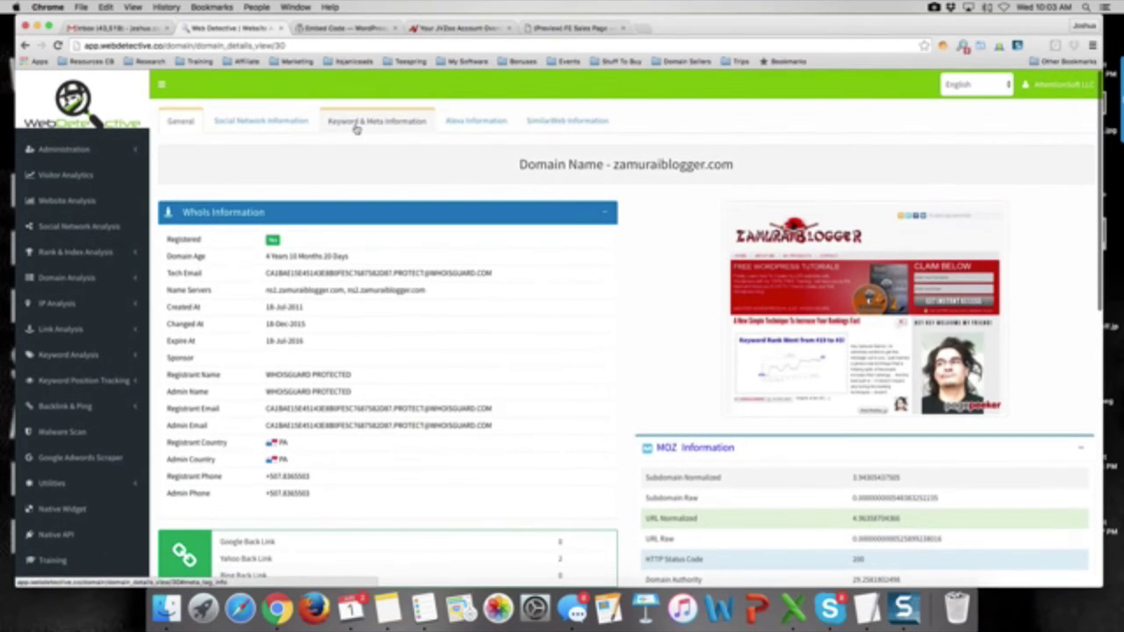
Step: Examine the title, meta tags and HTML headings in zamuraiblogger.com's Keyword & Meta Information report
click(357, 125)
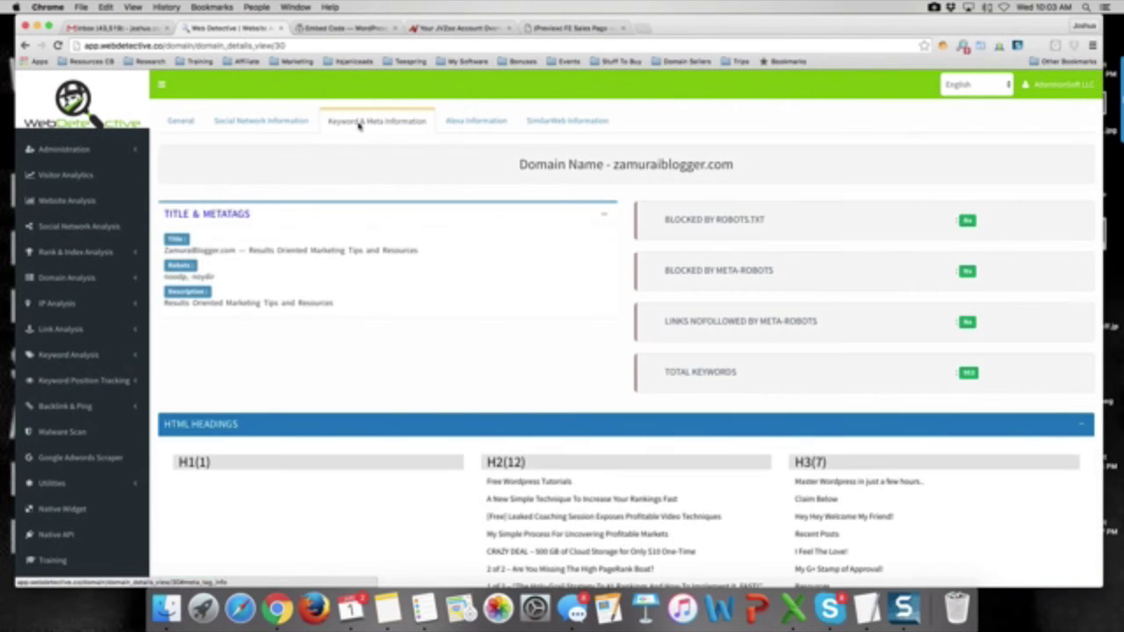
scroll(629, 347, down, 3)
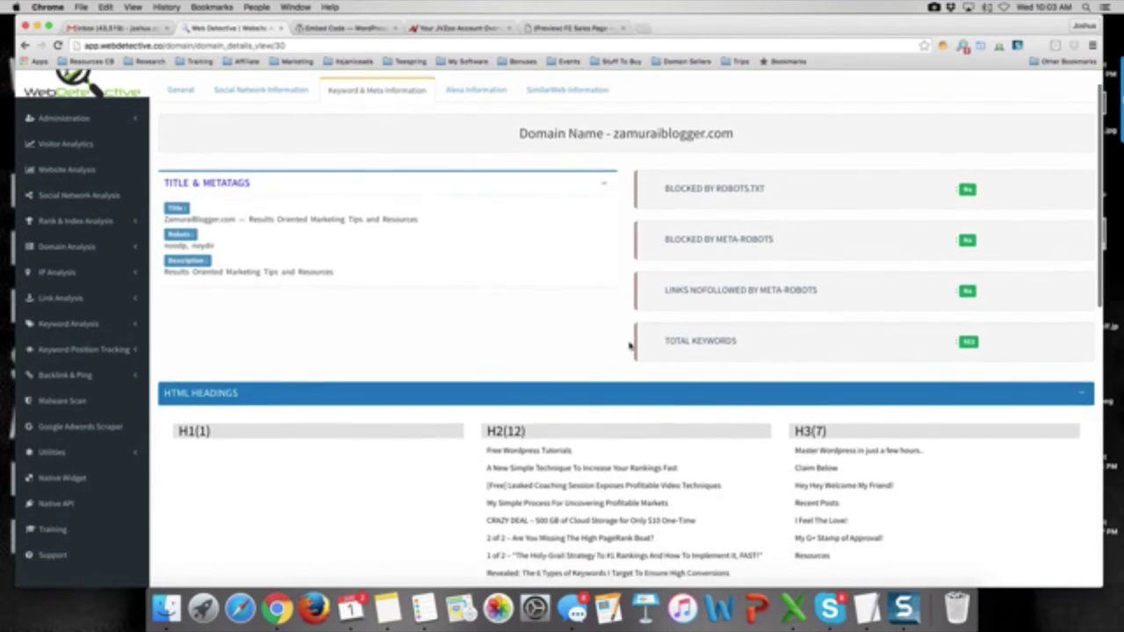
scroll(629, 346, down, 1)
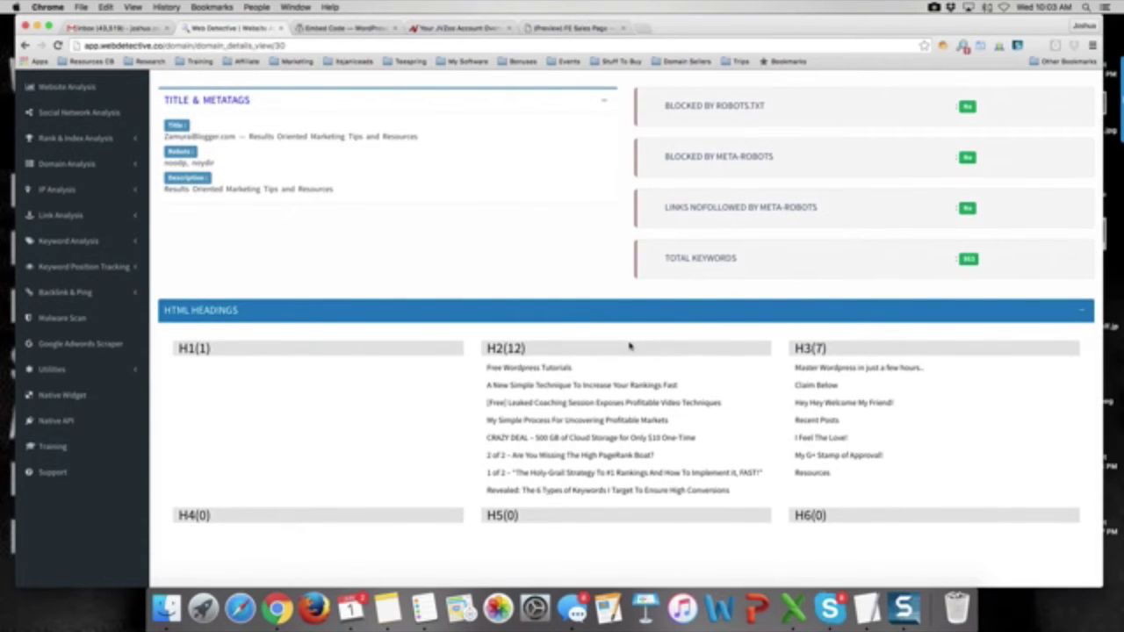
scroll(629, 347, down, 3)
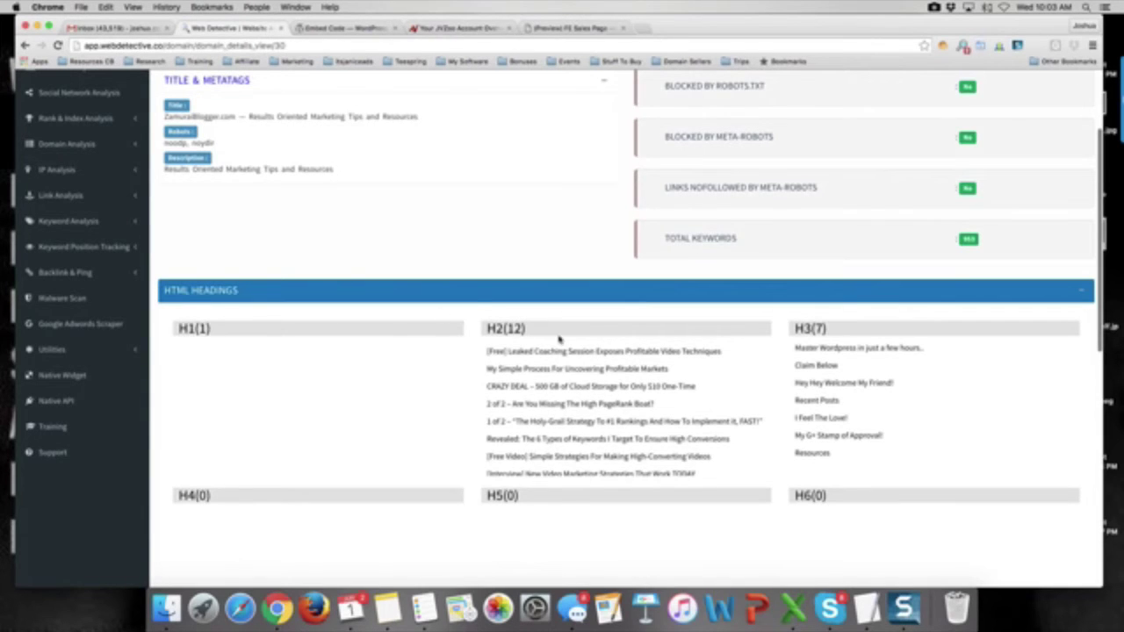
scroll(463, 324, down, 5)
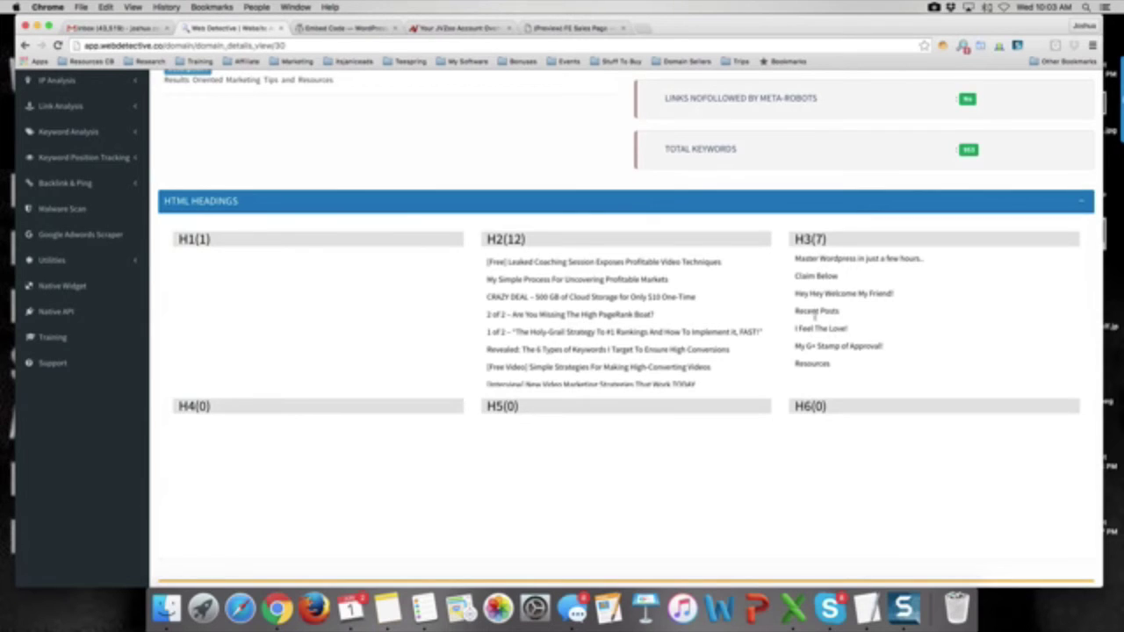
Step: Examine the Keyword Analysis tables of single keywords and two-, three- and four-word phrases for zamuraiblogger.com
scroll(785, 395, down, 5)
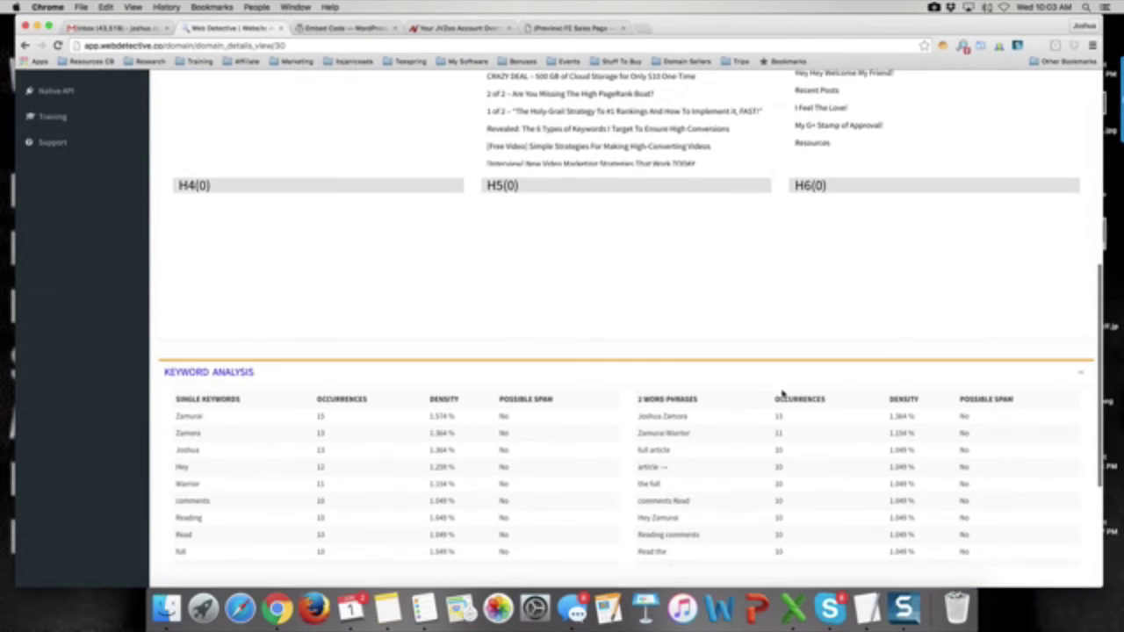
scroll(624, 431, down, 5)
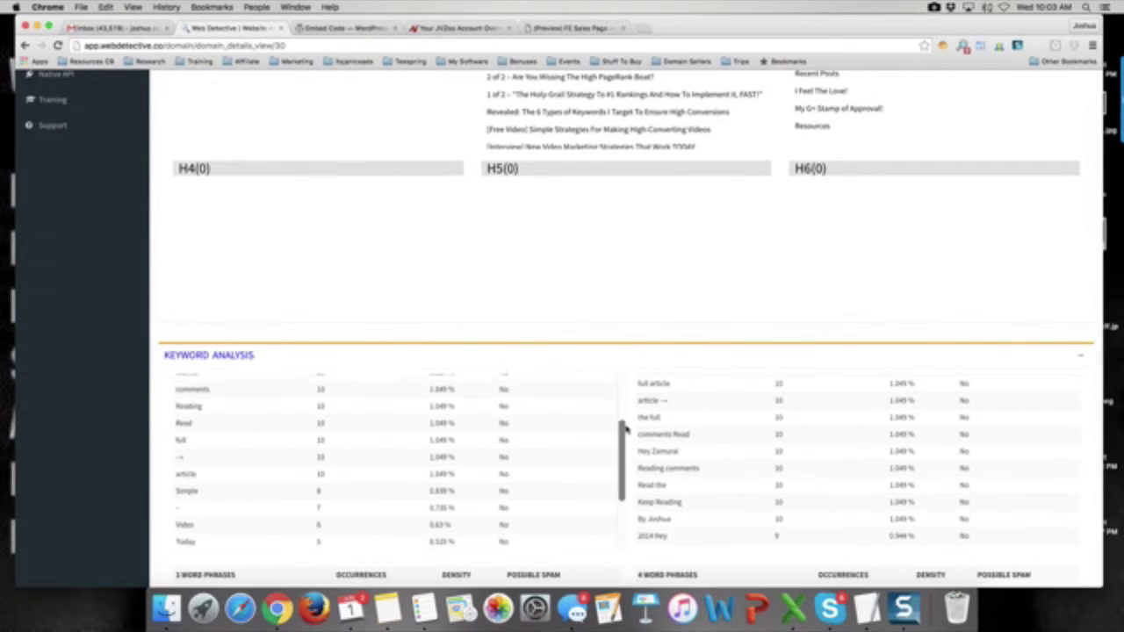
scroll(621, 439, down, 3)
scroll(640, 302, down, 5)
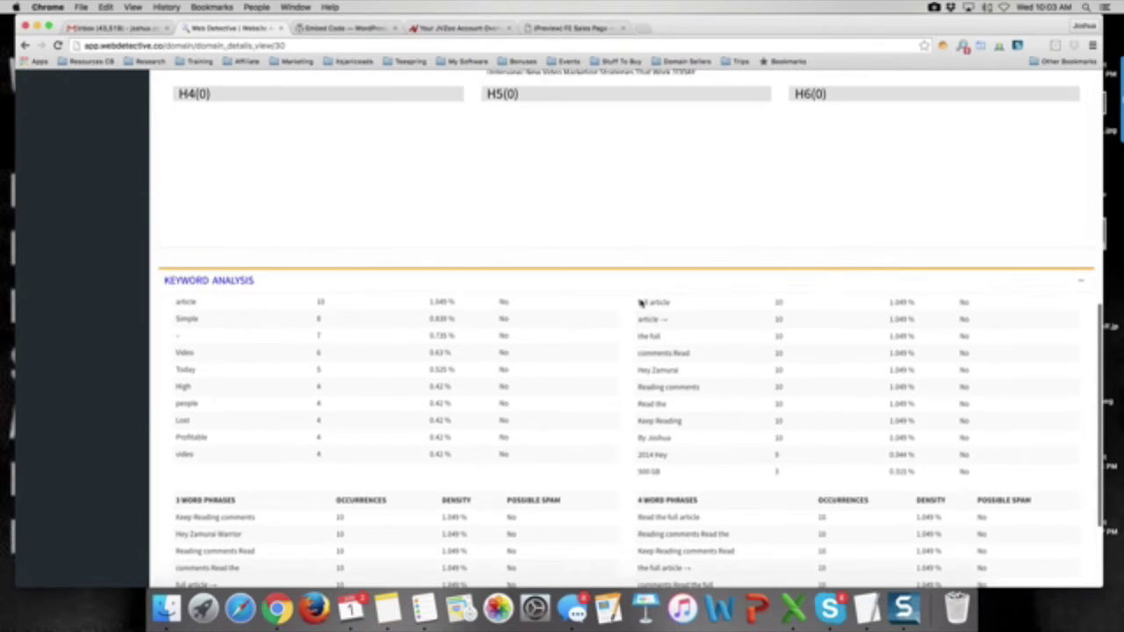
scroll(640, 290, down, 3)
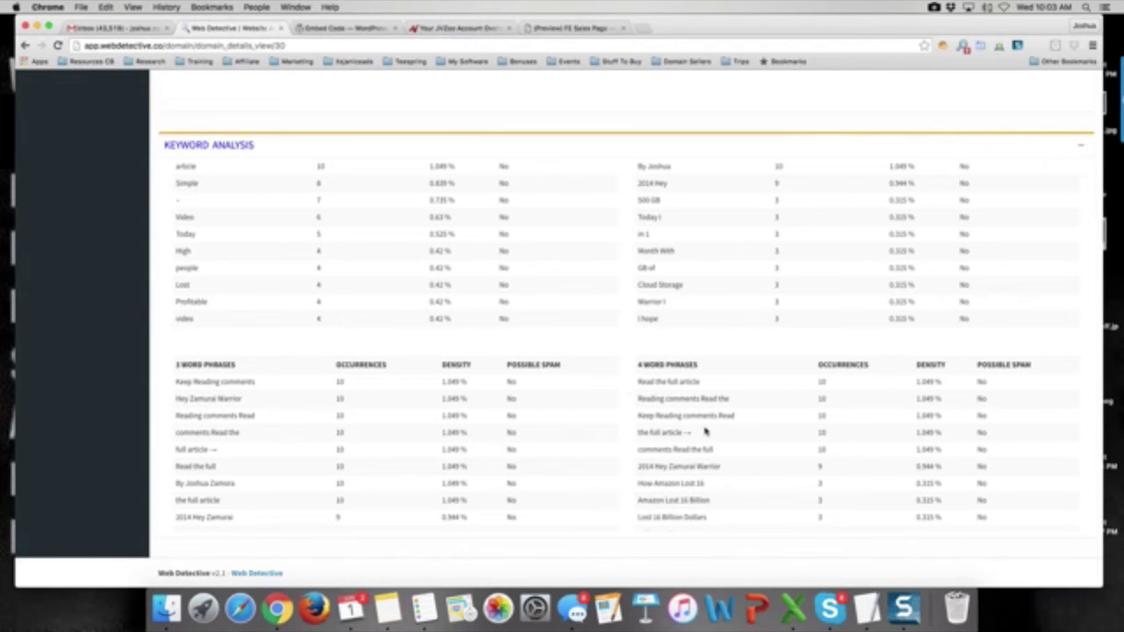
scroll(704, 429, down, 5)
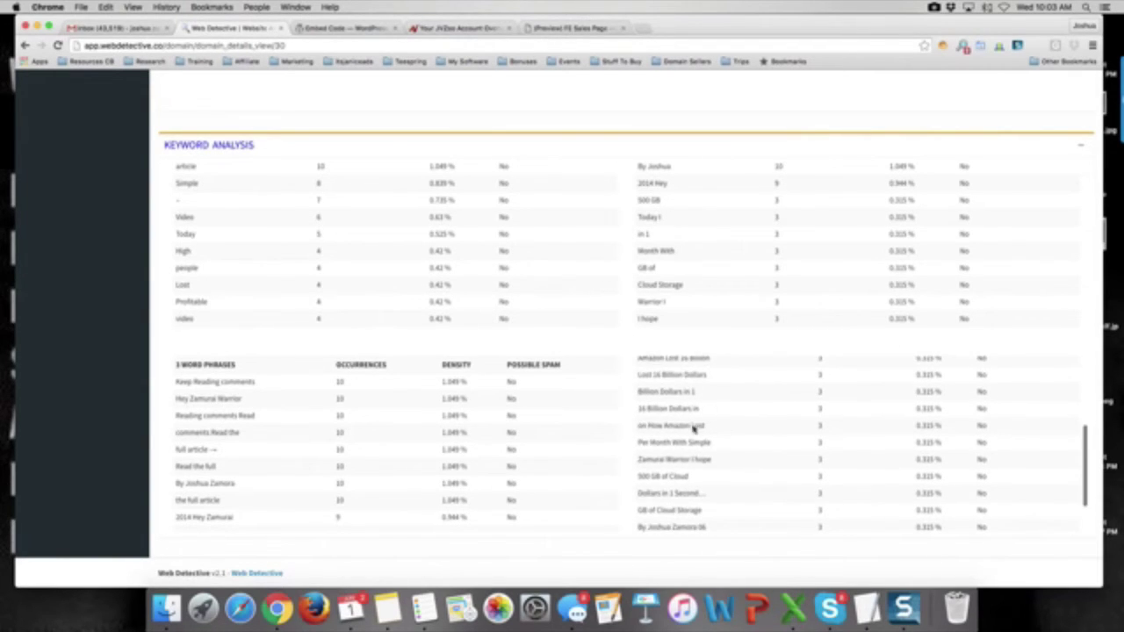
scroll(702, 435, up, 6)
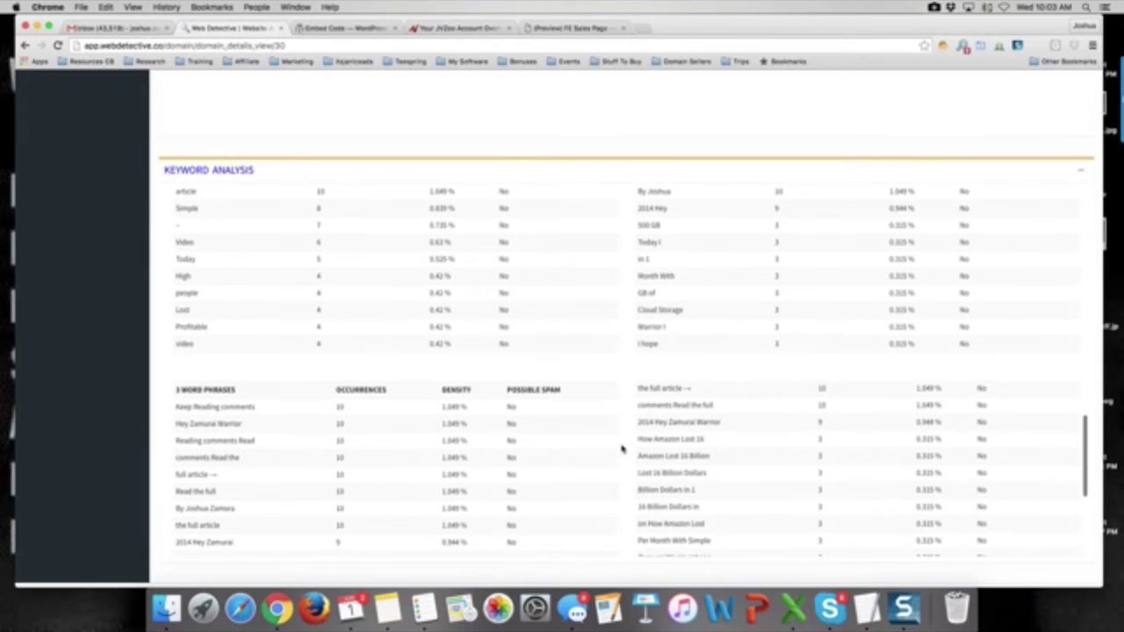
scroll(622, 452, down, 3)
scroll(698, 472, down, 1)
scroll(698, 471, down, 1)
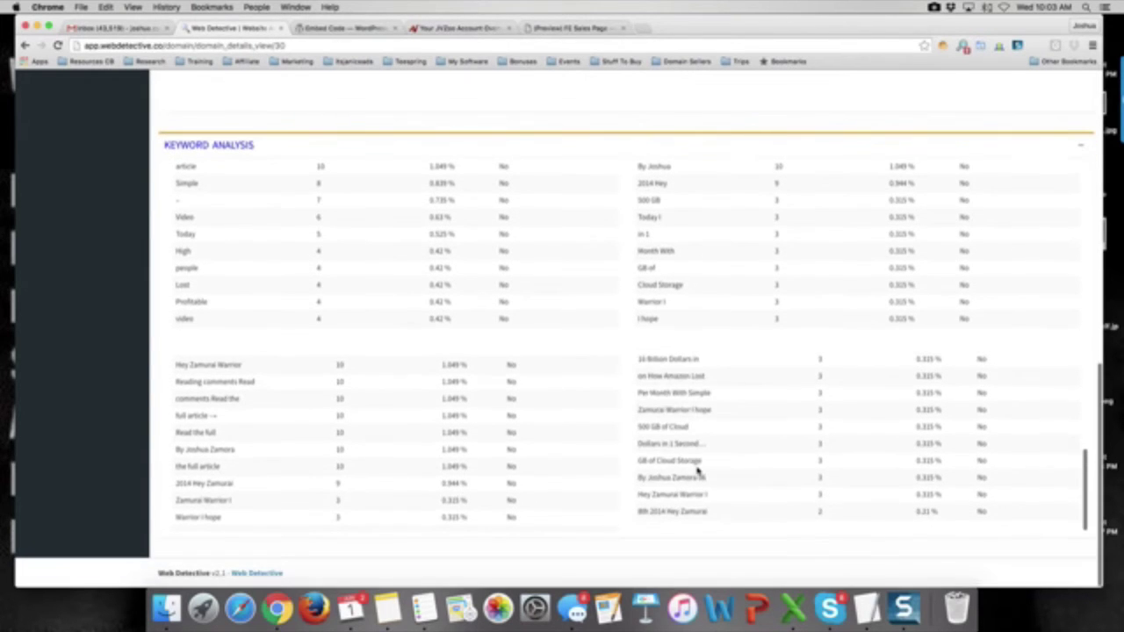
scroll(698, 471, up, 5)
scroll(698, 472, up, 3)
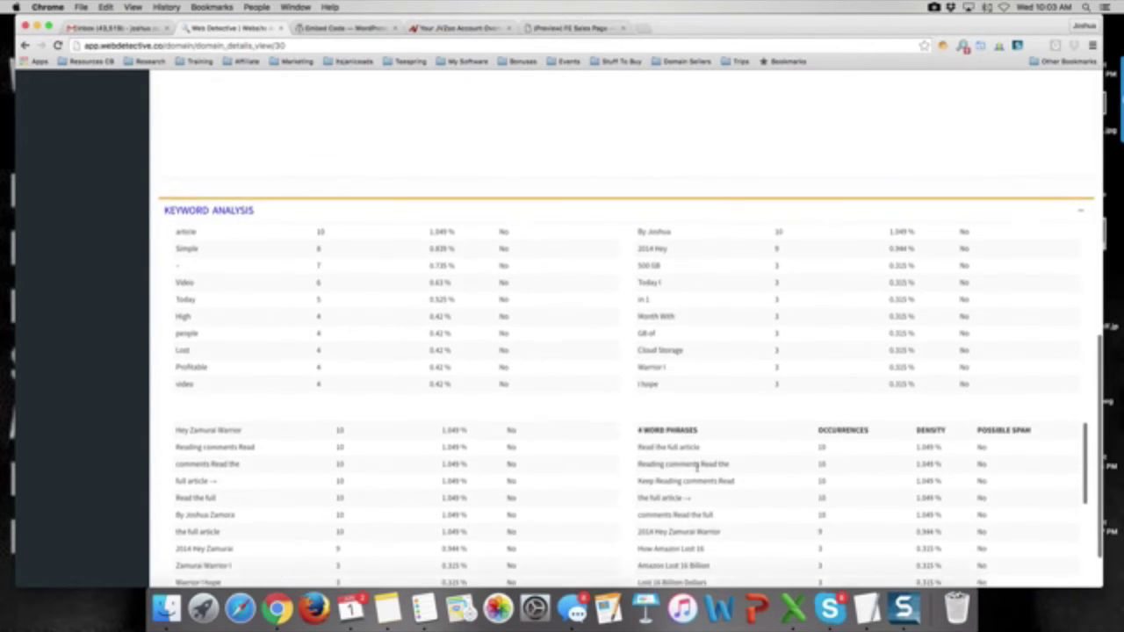
scroll(630, 448, down, 2)
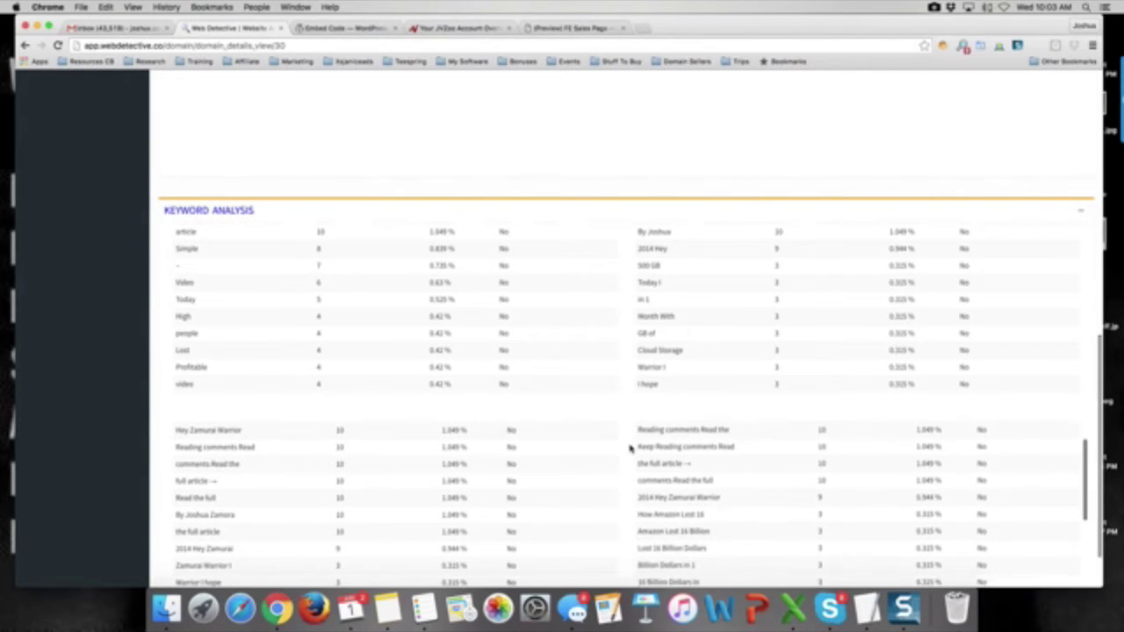
scroll(630, 448, up, 3)
scroll(632, 351, up, 10)
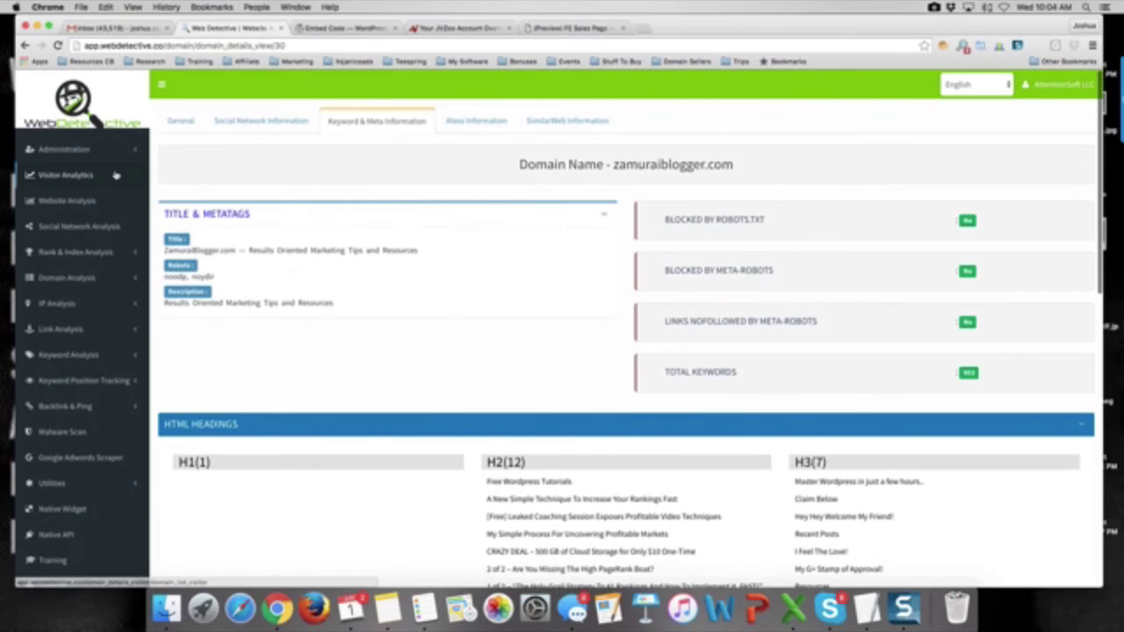
click(77, 202)
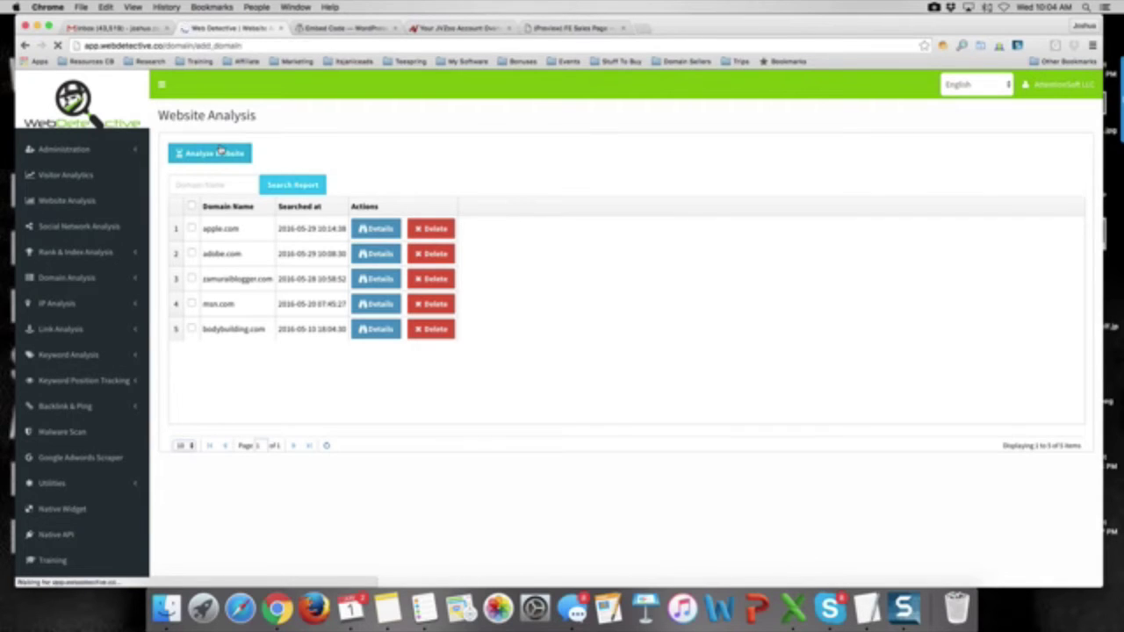
click(219, 152)
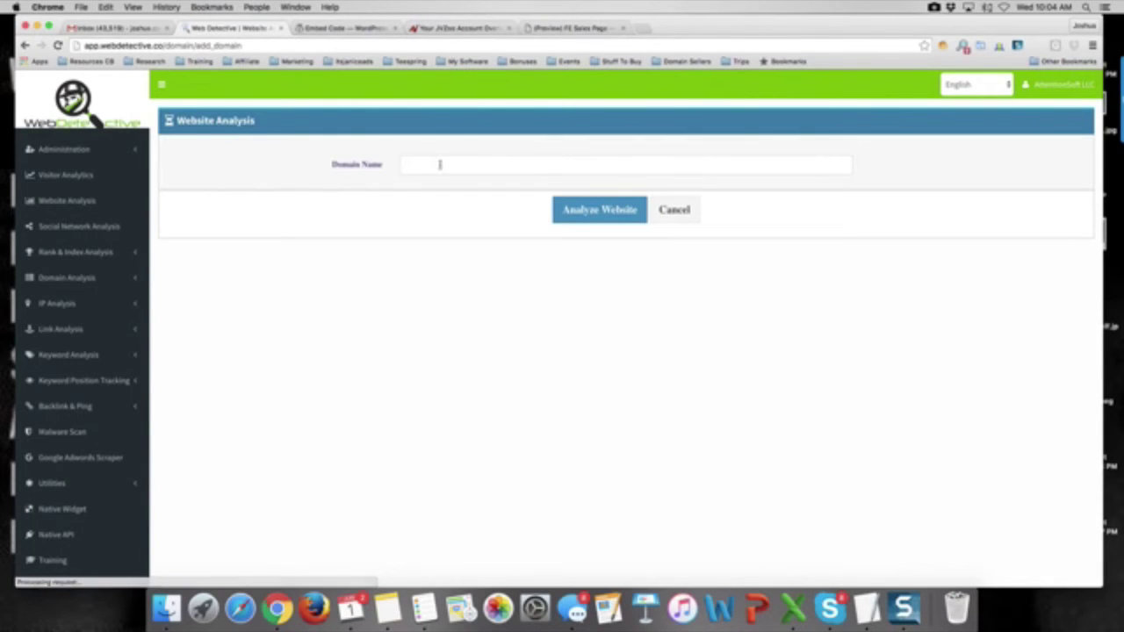
click(440, 164)
text(how)
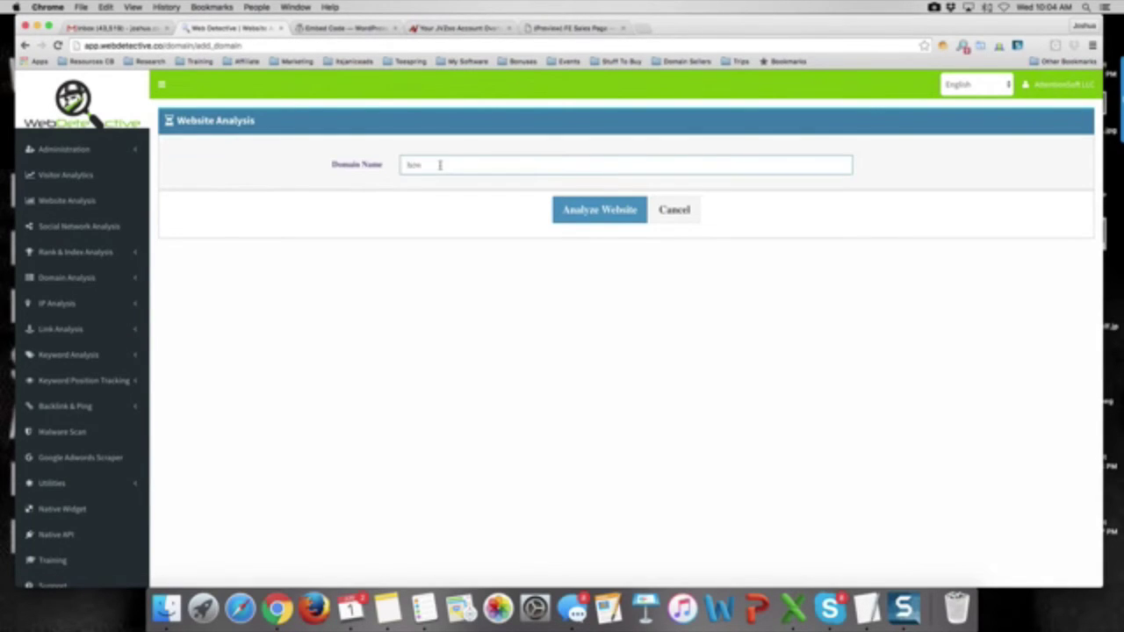
key(BackSpace)
key(BackSpace)
key(BackSpace)
text(http://mikefrommaine.com)
click(577, 209)
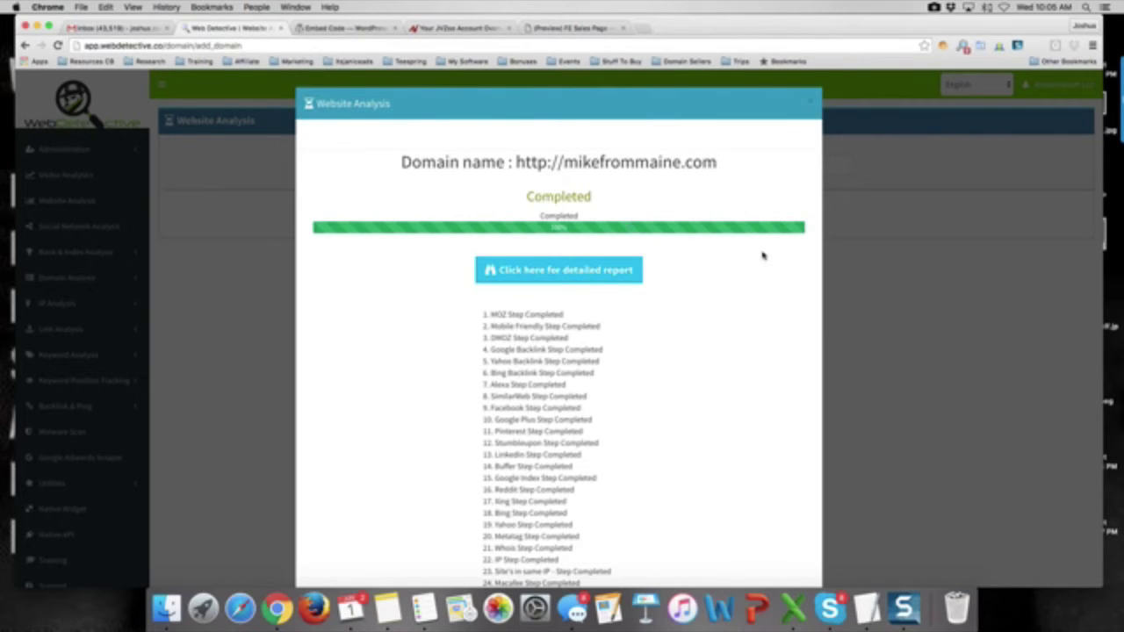
scroll(763, 254, down, 2)
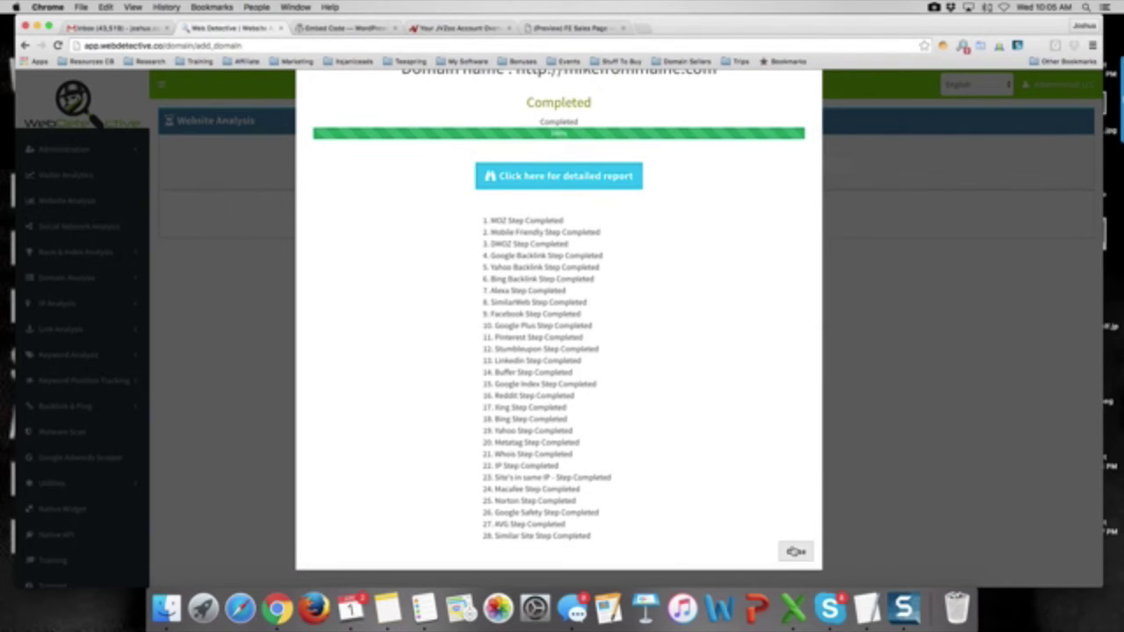
click(795, 551)
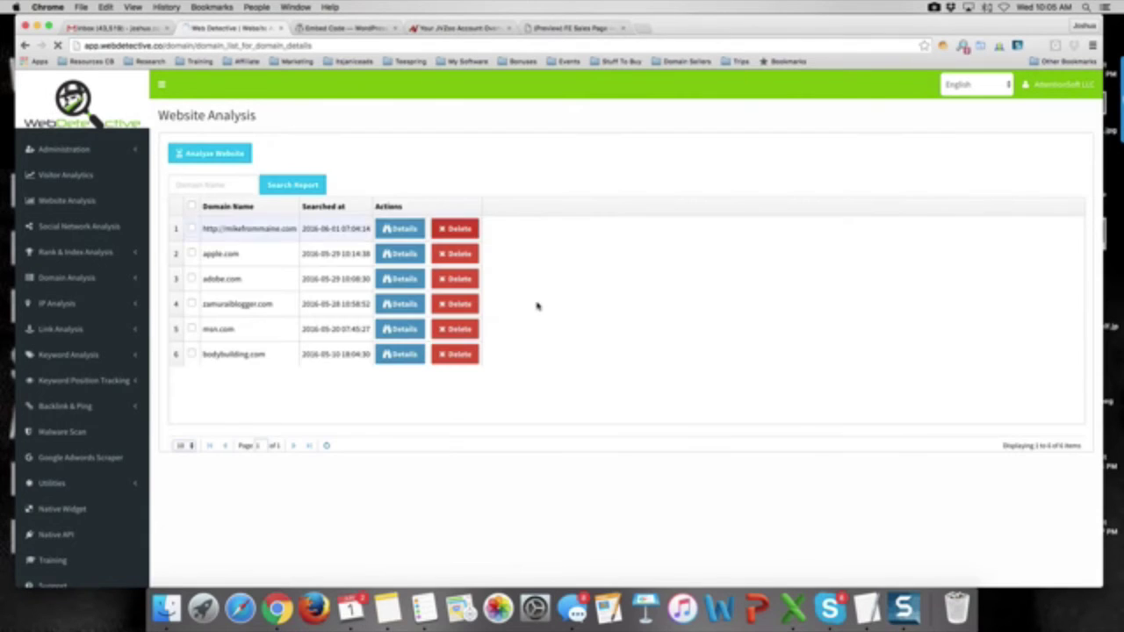
click(409, 231)
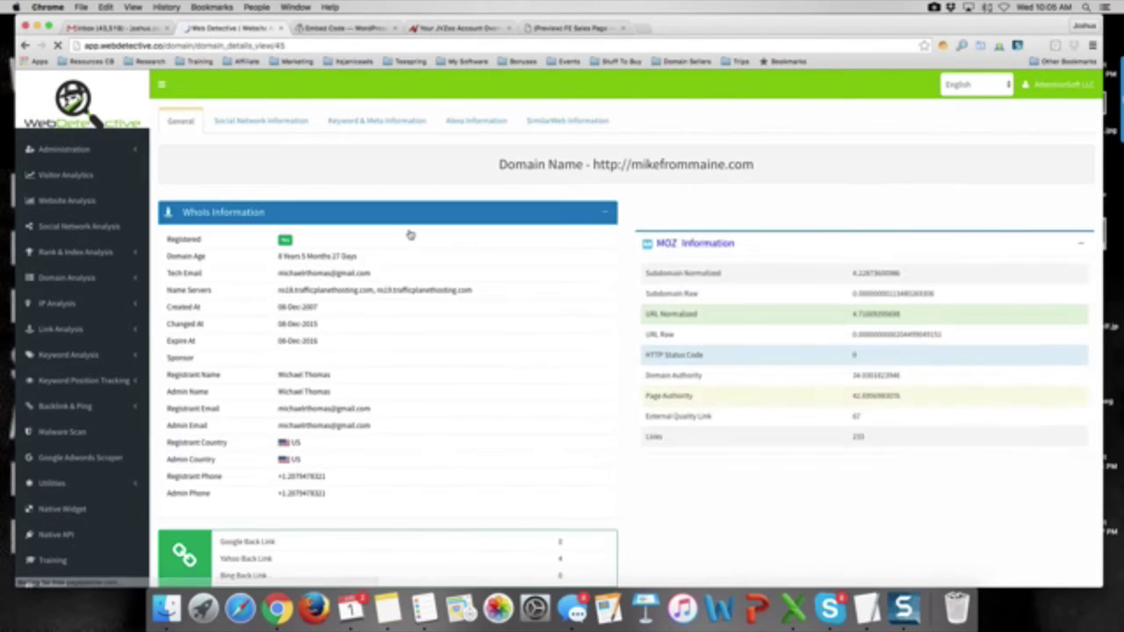
scroll(622, 322, down, 1)
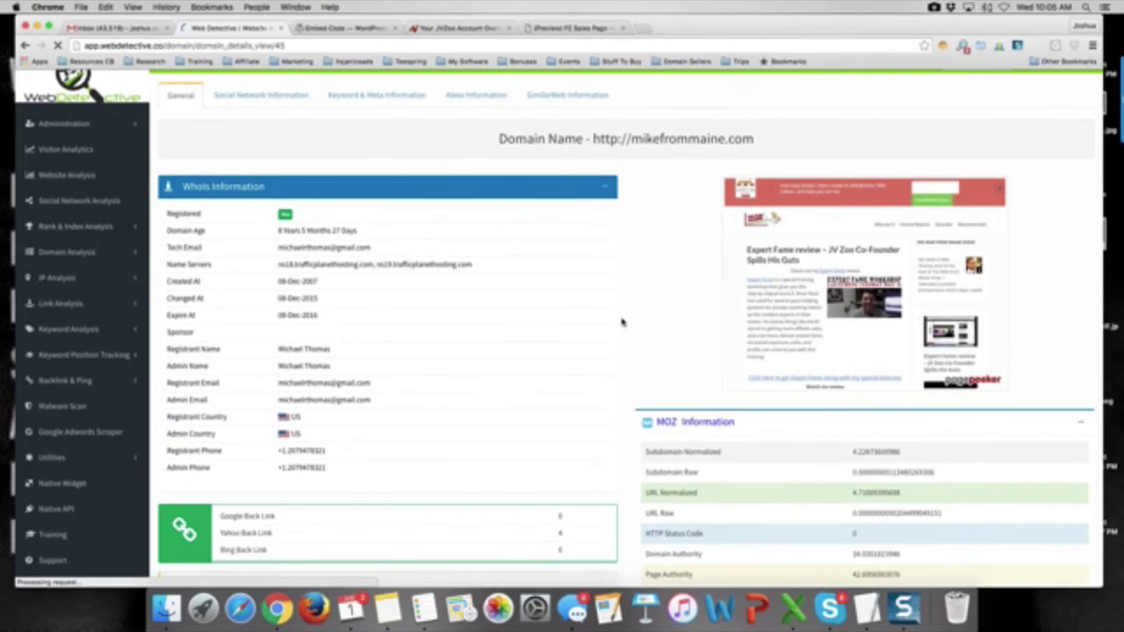
scroll(622, 322, down, 10)
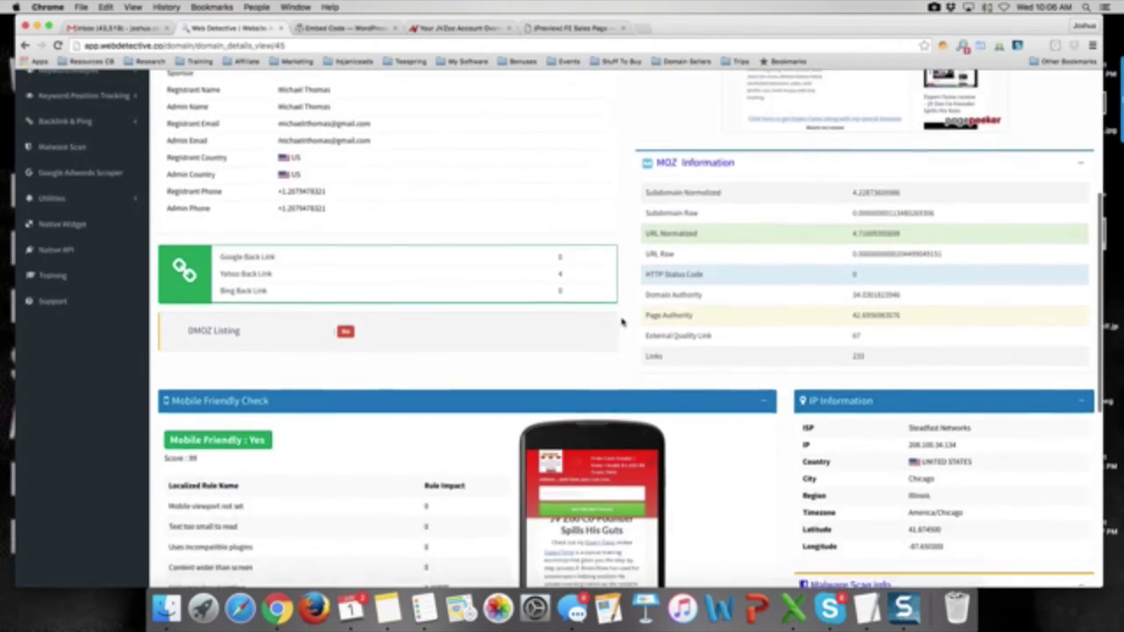
scroll(621, 323, down, 2)
scroll(715, 362, down, 6)
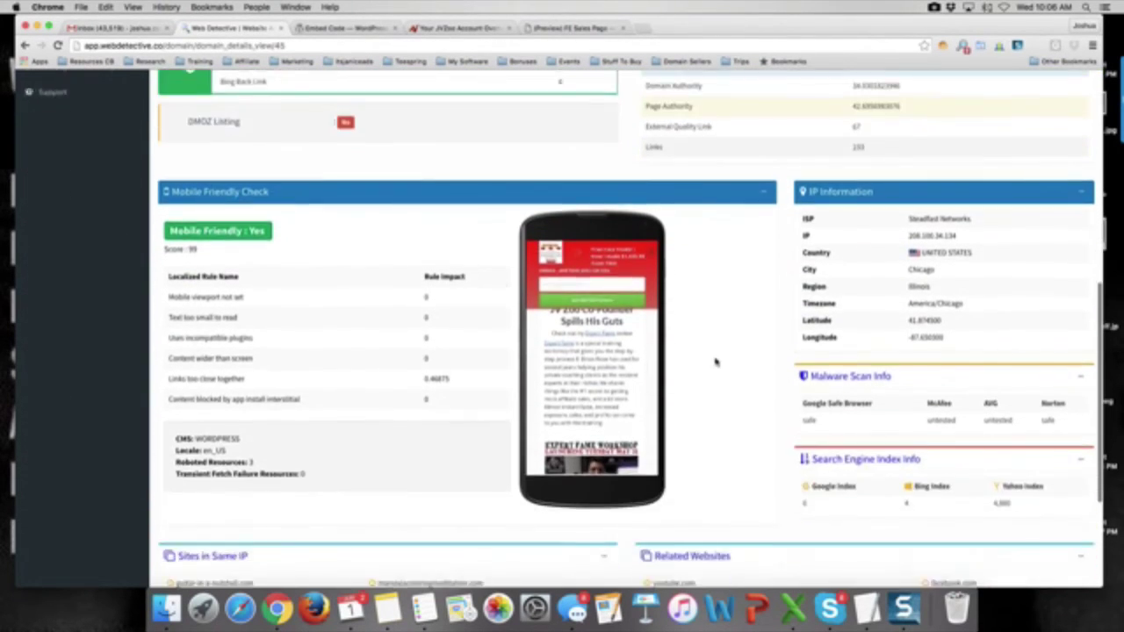
scroll(716, 362, down, 8)
scroll(716, 361, up, 20)
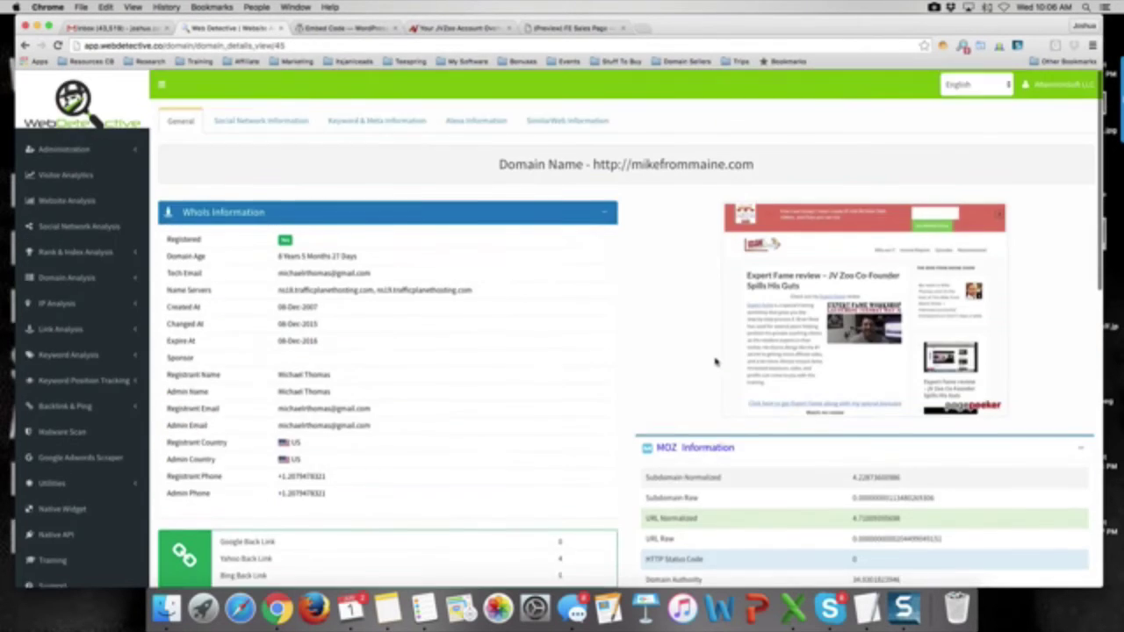
Step: Open the Keyword & Meta Information report for mikefrommaine.com and examine its title, meta tags and H4 headings
click(363, 119)
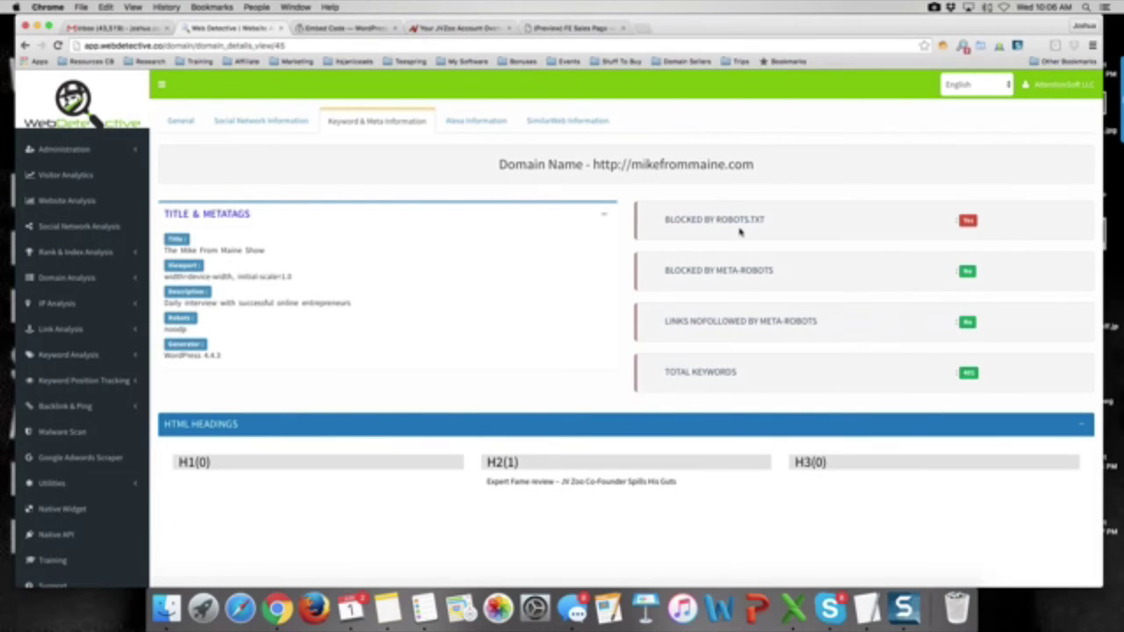
scroll(637, 299, down, 4)
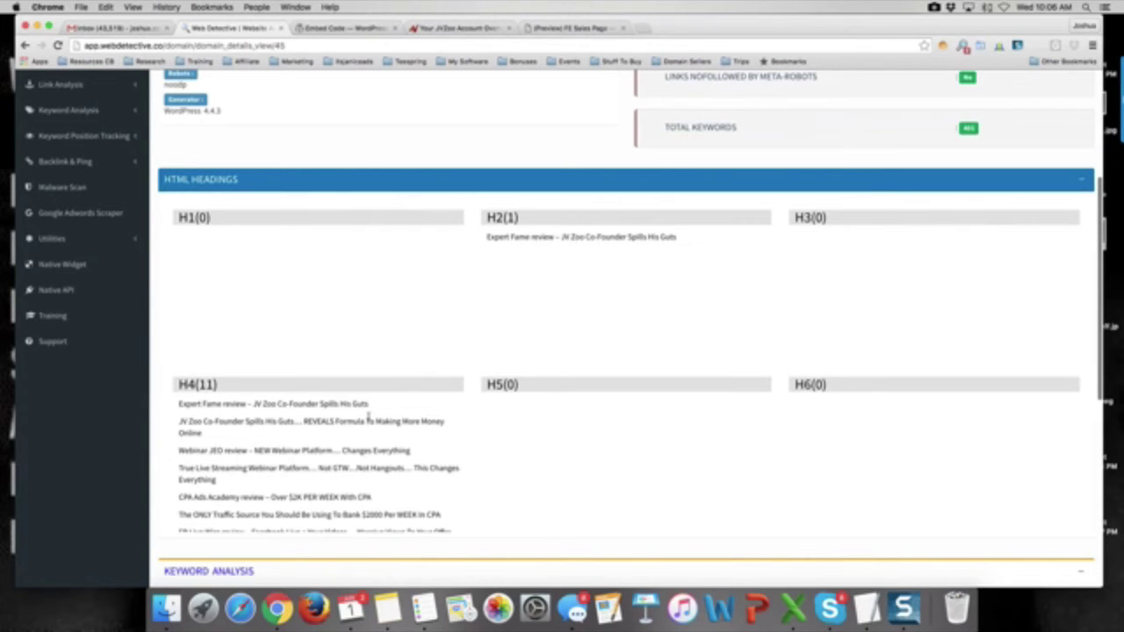
scroll(368, 420, down, 5)
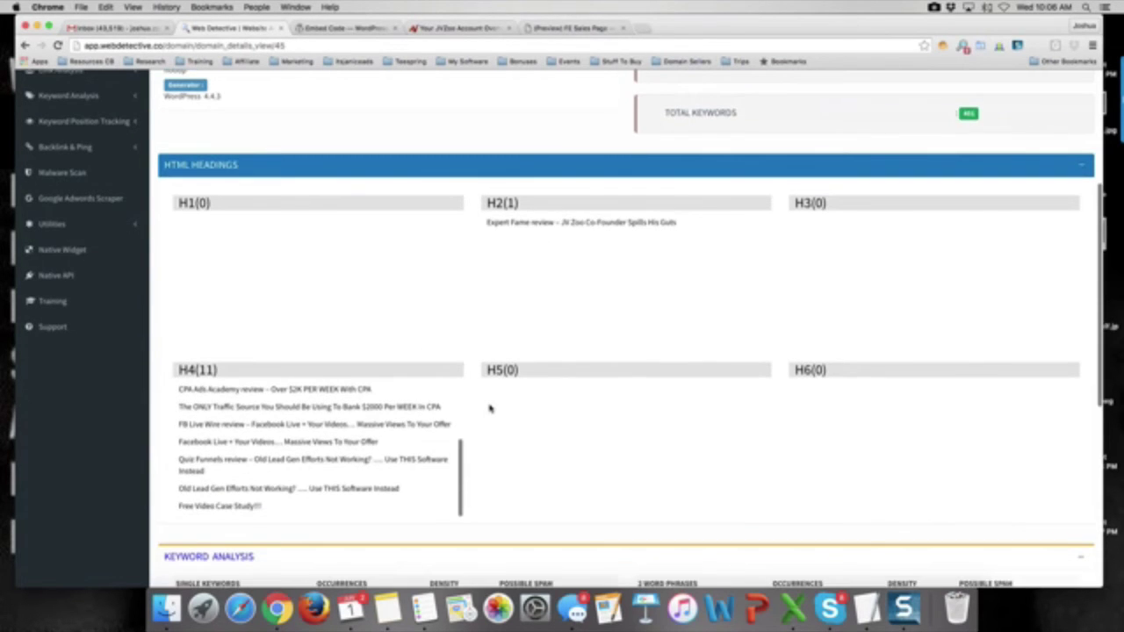
Step: Examine mikefrommaine.com's Keyword Analysis tables, covering single keywords and two-, three- and four-word phrases
scroll(489, 407, down, 5)
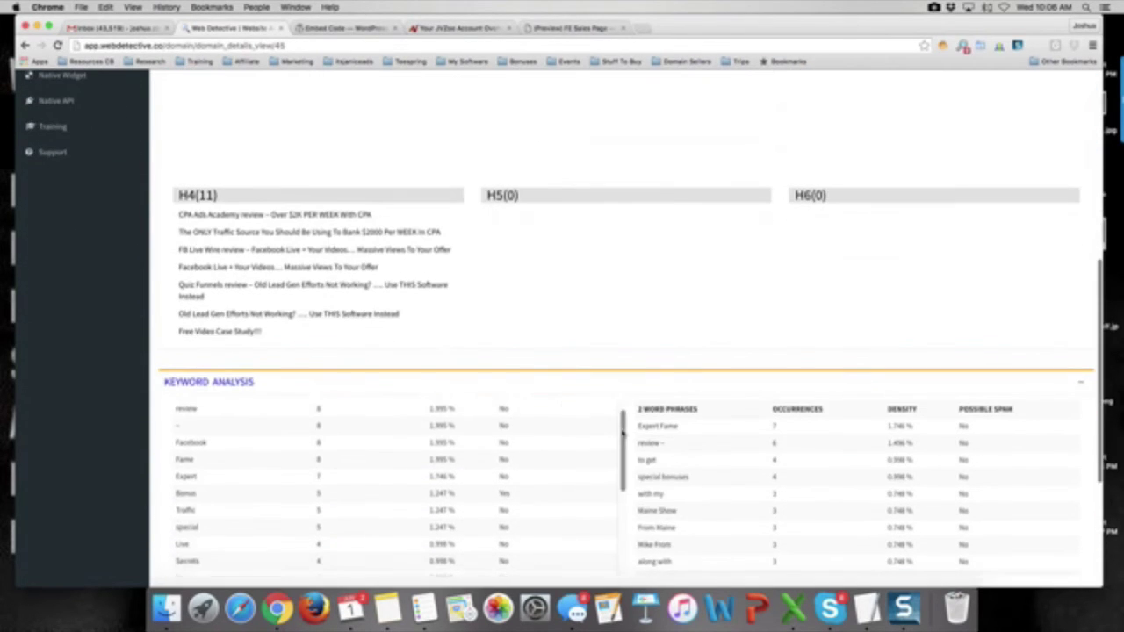
scroll(622, 429, down, 10)
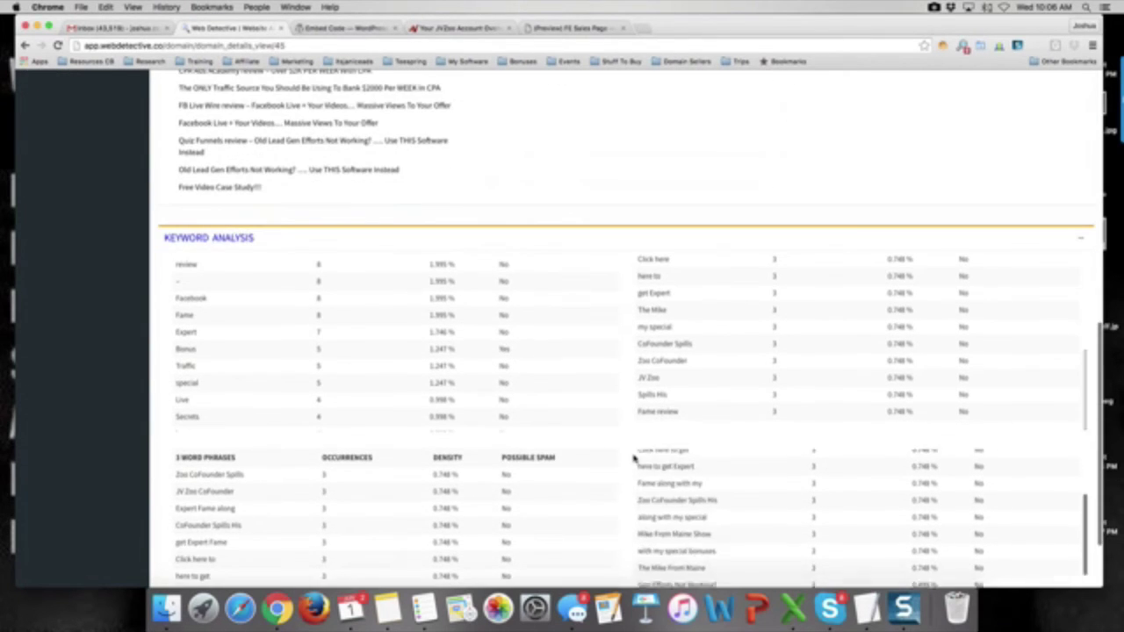
scroll(634, 458, down, 10)
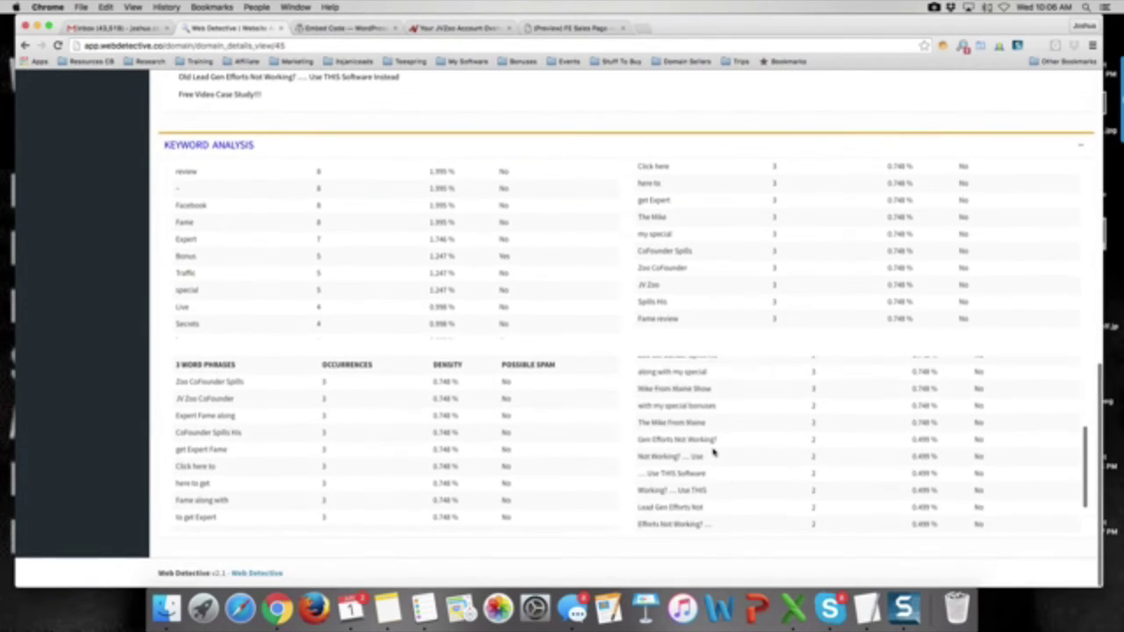
scroll(713, 452, up, 10)
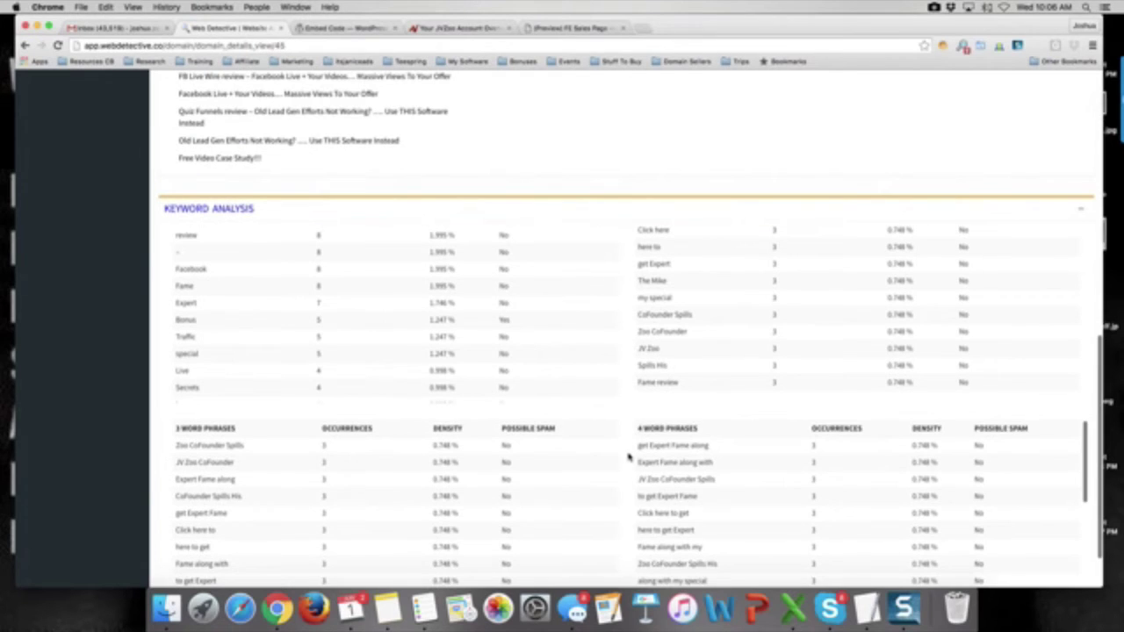
scroll(628, 456, down, 3)
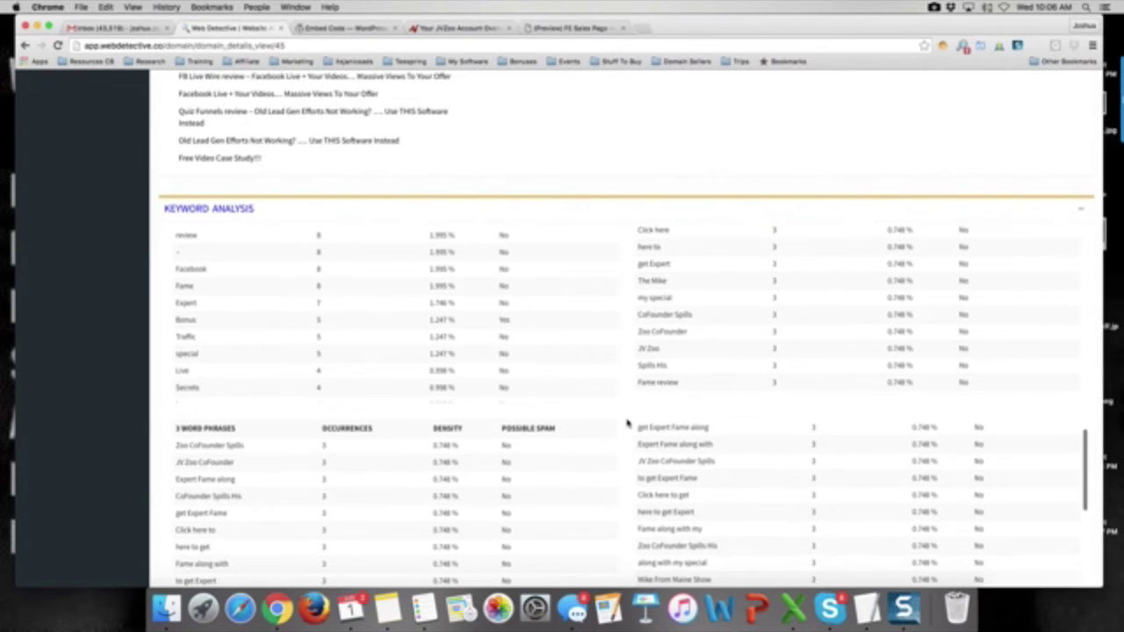
scroll(627, 424, up, 5)
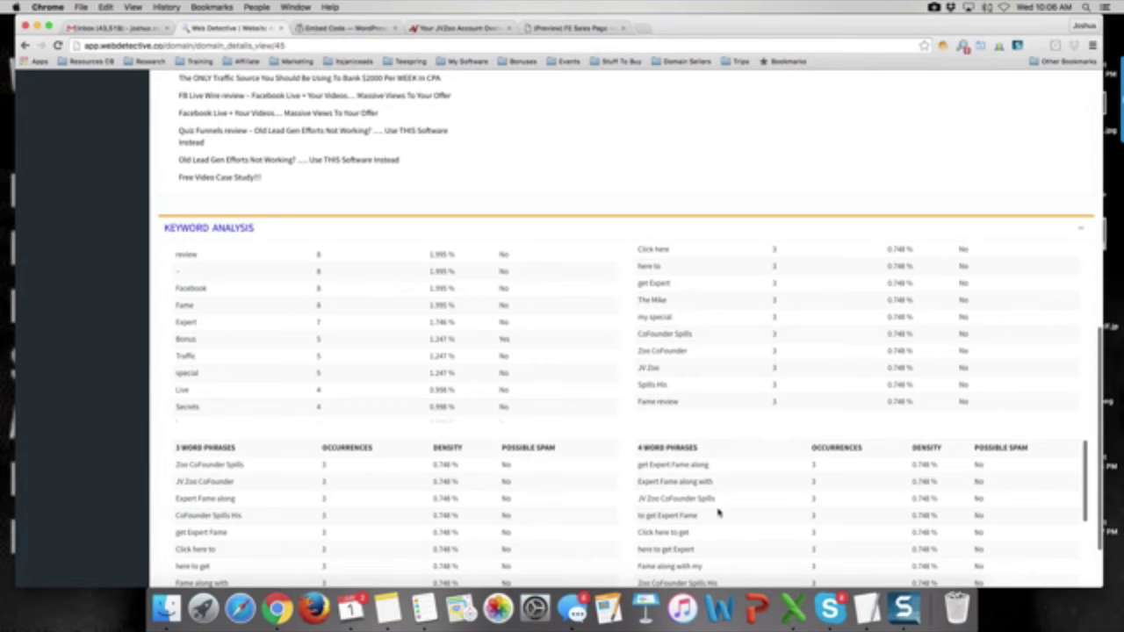
scroll(718, 512, down, 3)
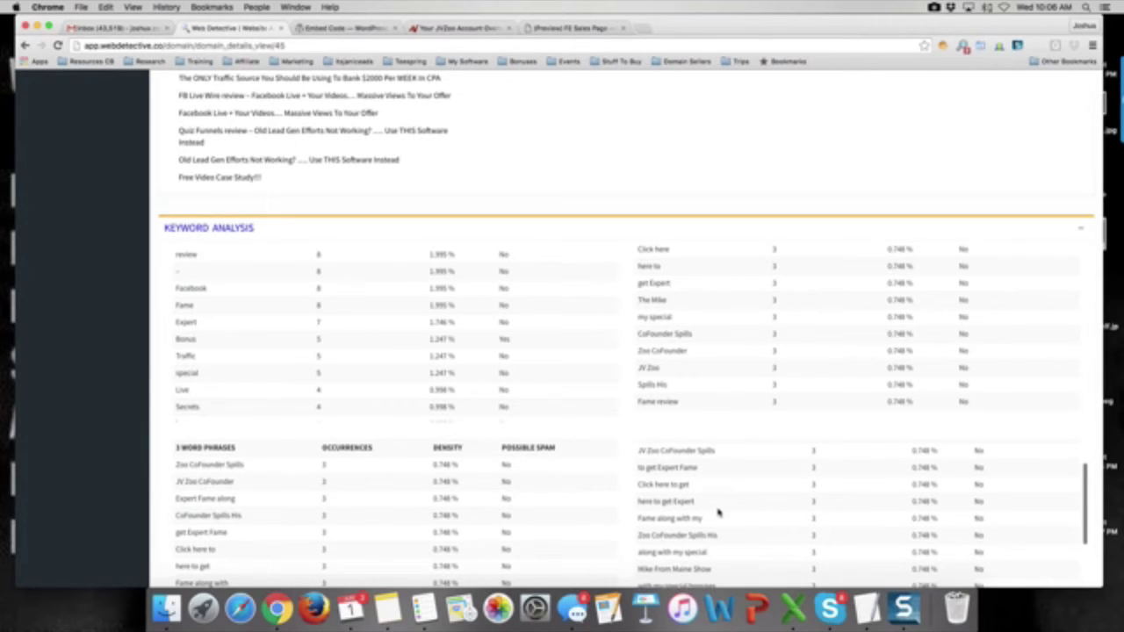
scroll(718, 513, down, 5)
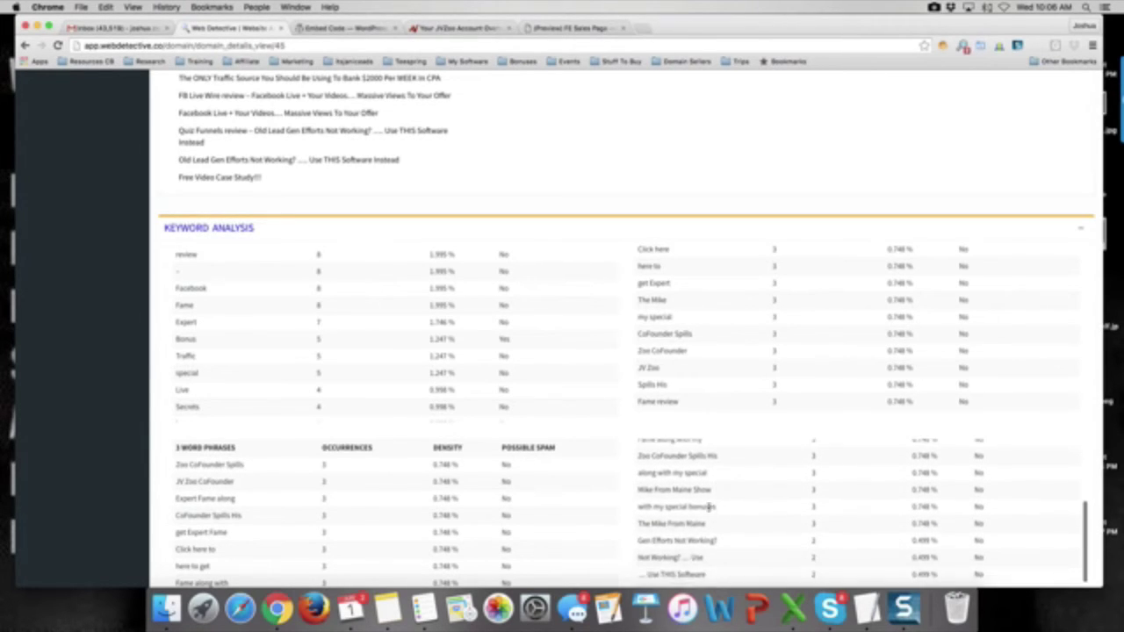
scroll(711, 506, down, 5)
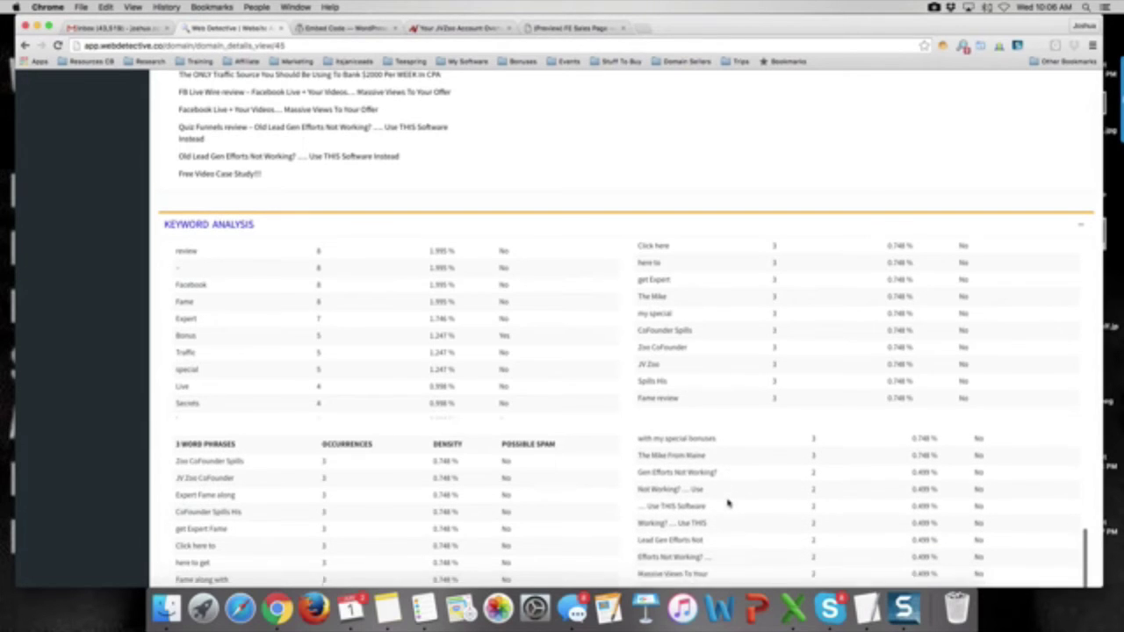
scroll(727, 502, down, 4)
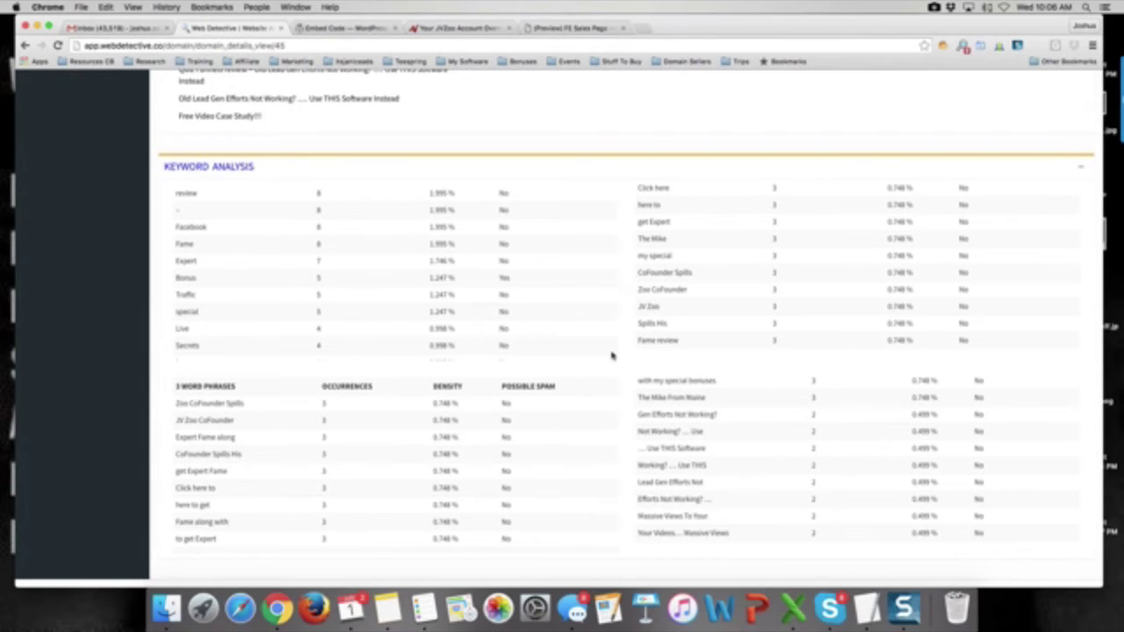
scroll(612, 432, down, 3)
scroll(613, 432, down, 1)
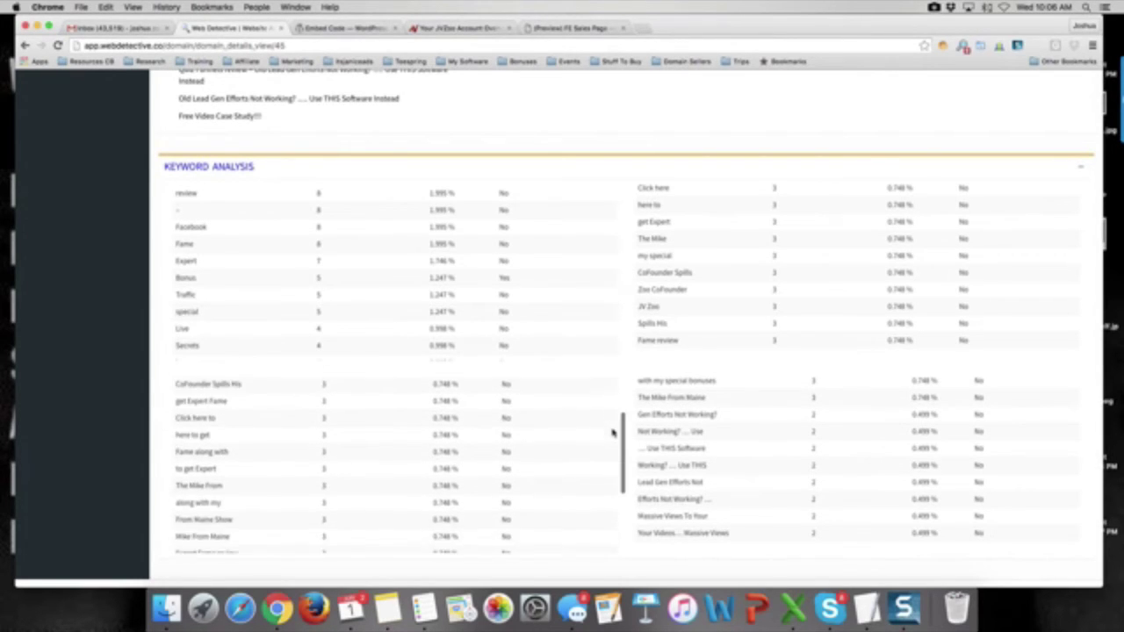
scroll(635, 398, up, 8)
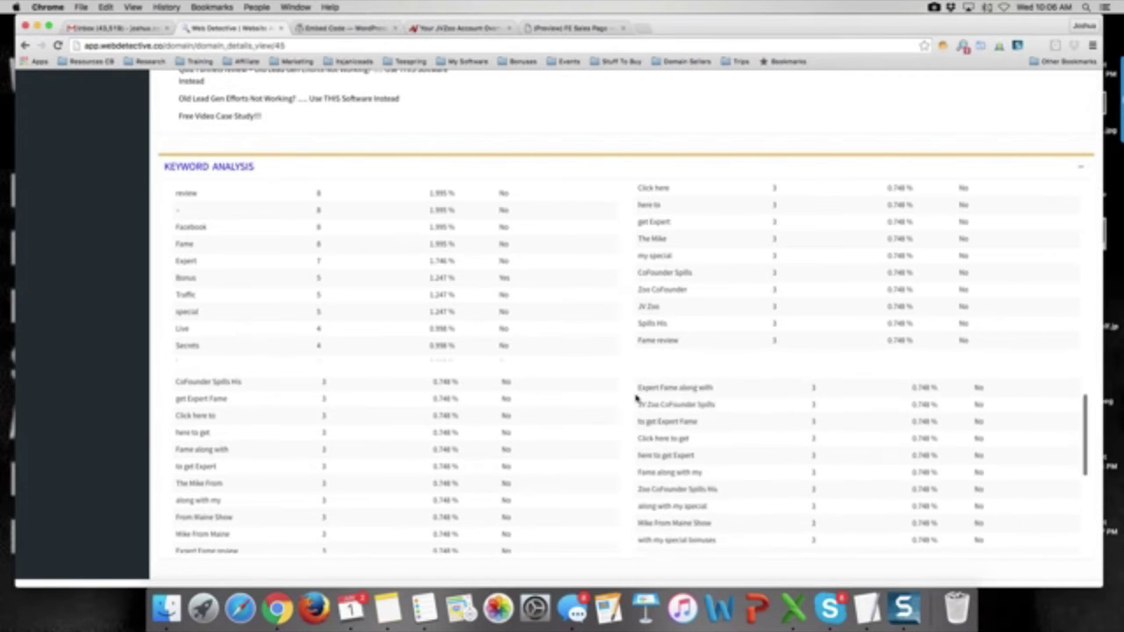
Step: Review mikefrommaine.com's meta tags, robots checks and HTML headings again, down to the start of the keyword tables
scroll(636, 416, up, 10)
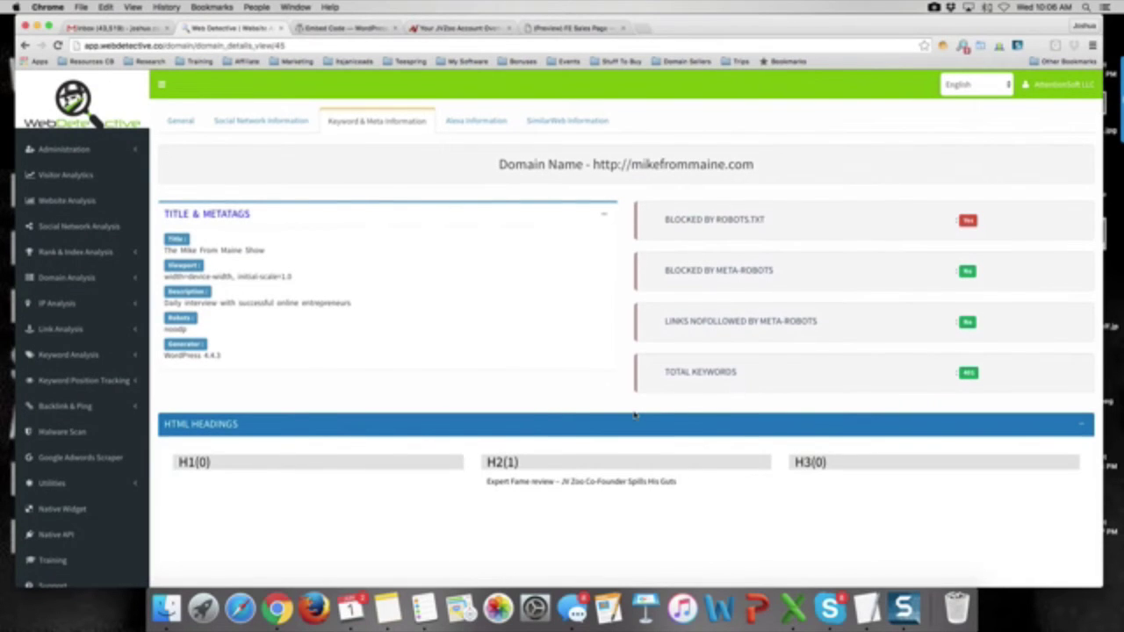
scroll(636, 415, down, 5)
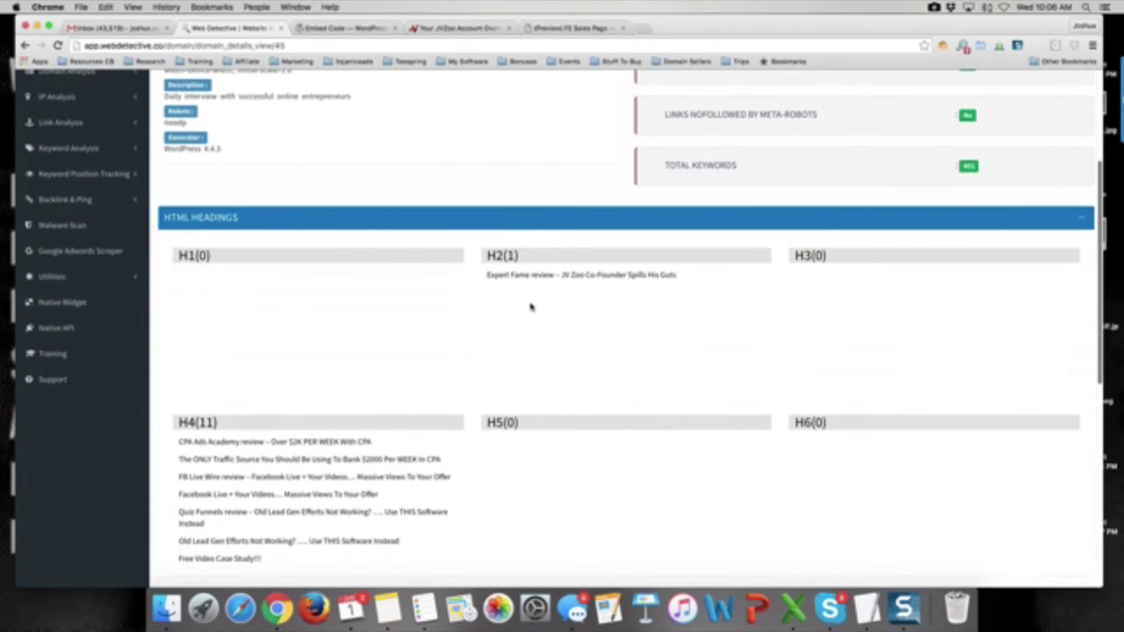
scroll(535, 360, down, 2)
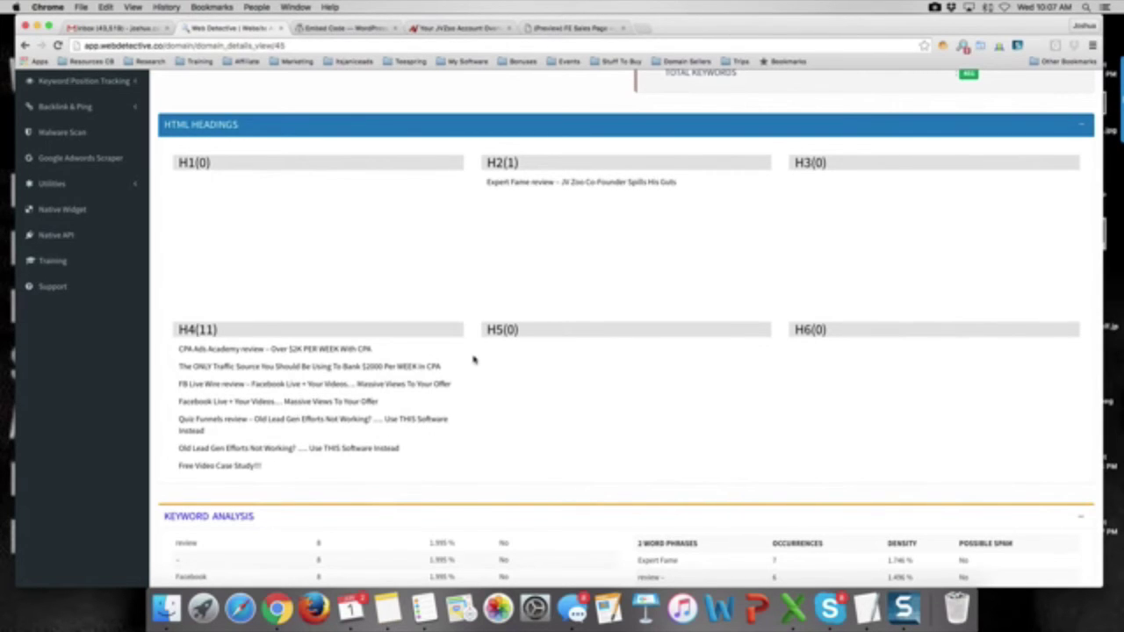
scroll(473, 359, down, 3)
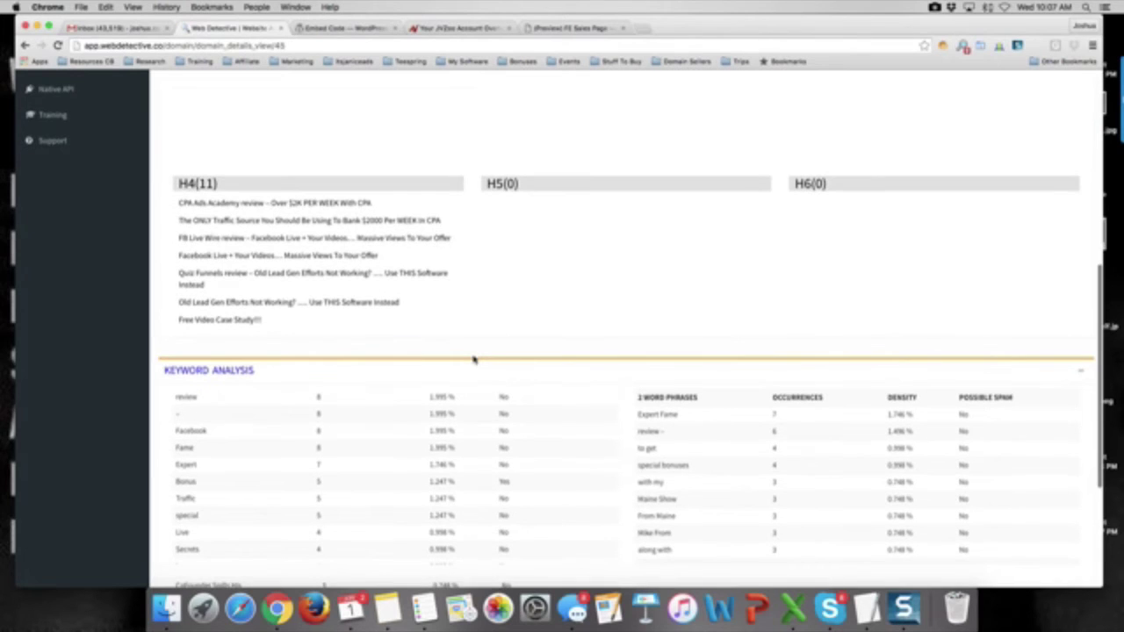
scroll(474, 359, up, 10)
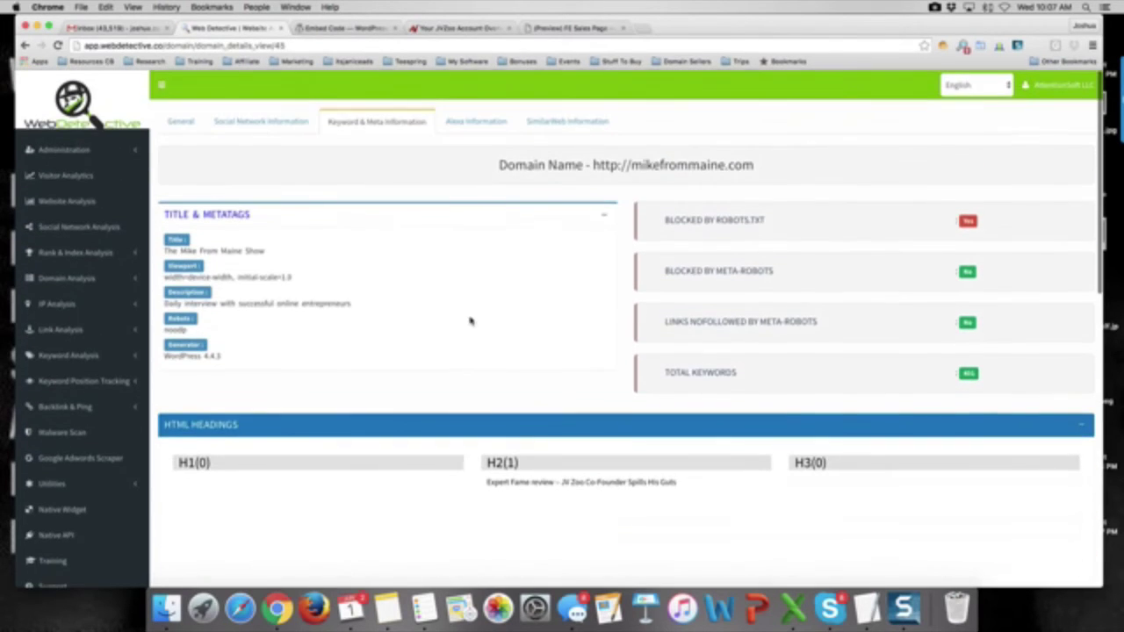
Step: Open the Social Network Information report for mikefrommaine.com and inspect the segments of the Social Network Comparison chart
click(261, 121)
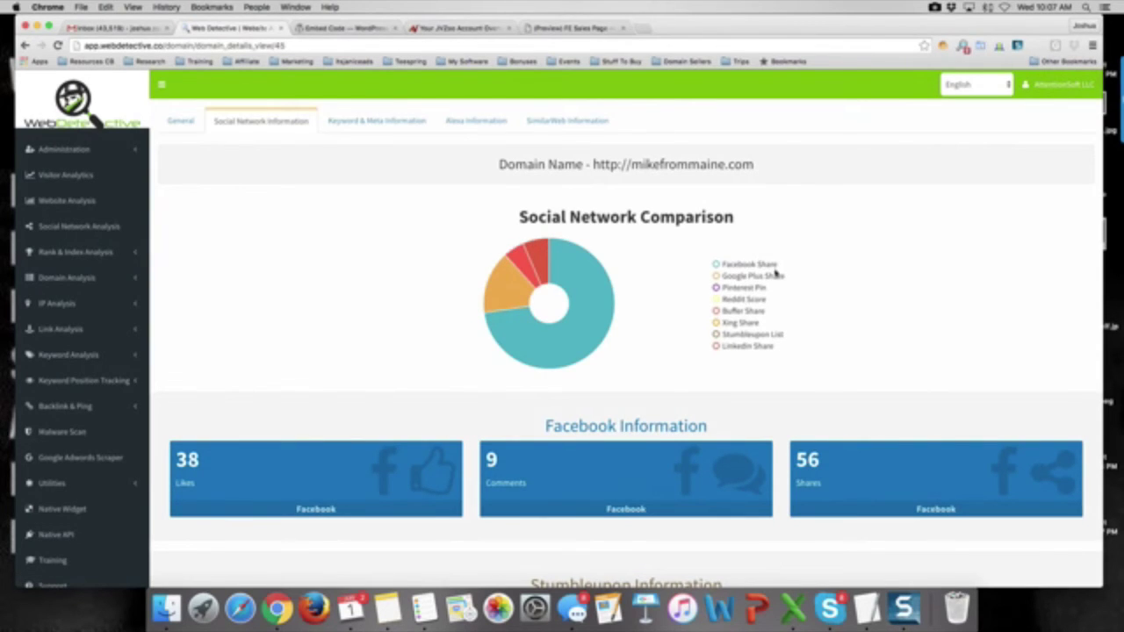
mouse_move(544, 291)
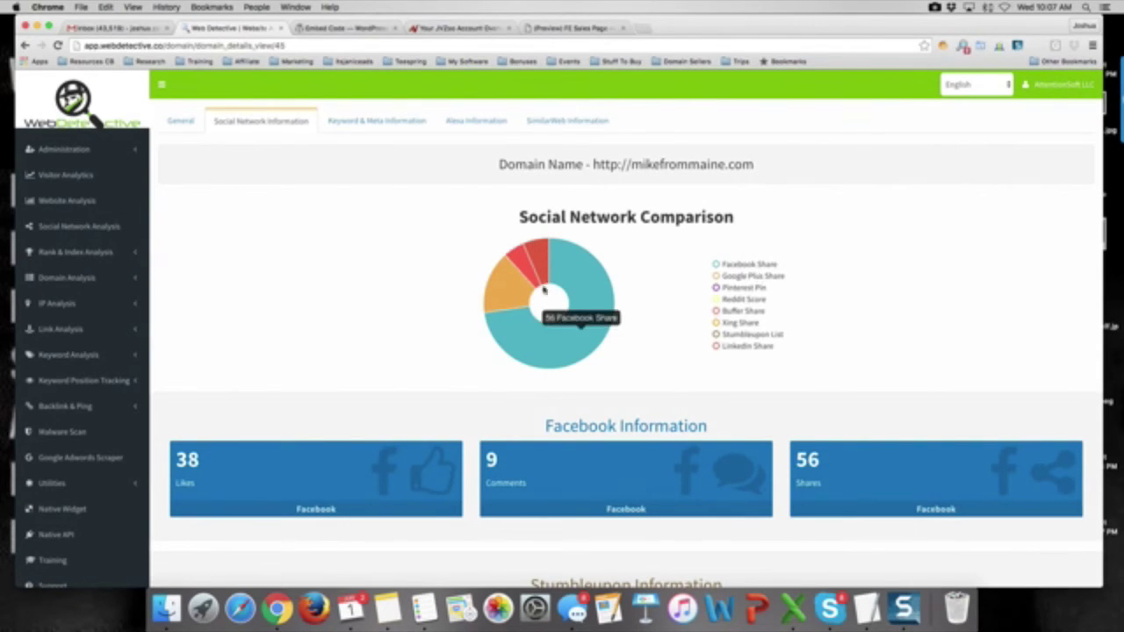
scroll(700, 294, down, 1)
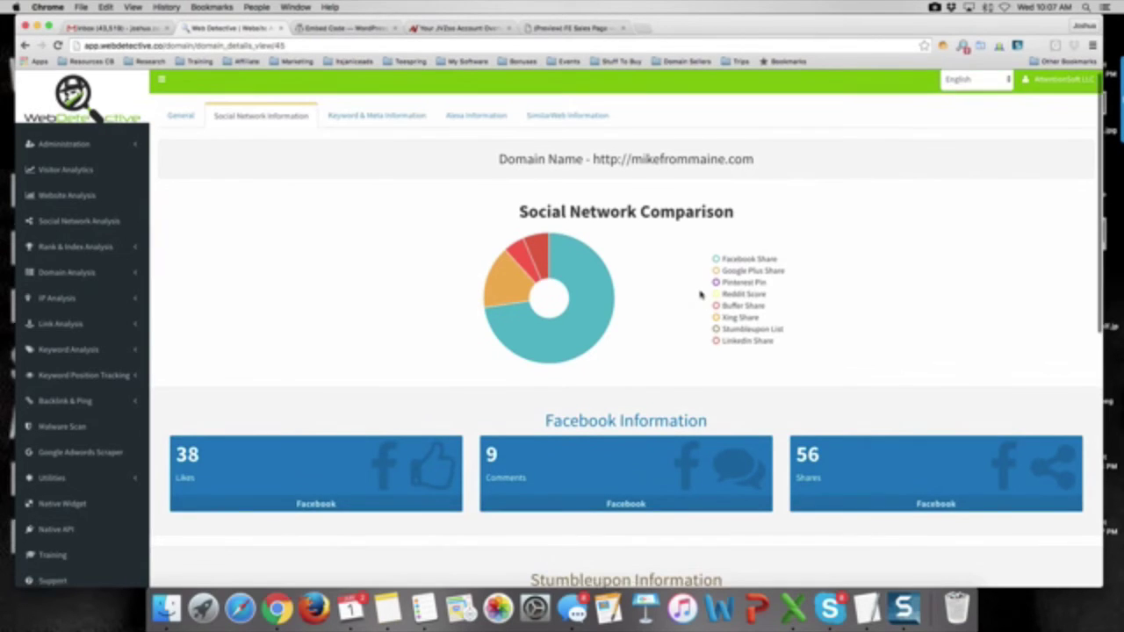
scroll(700, 294, down, 2)
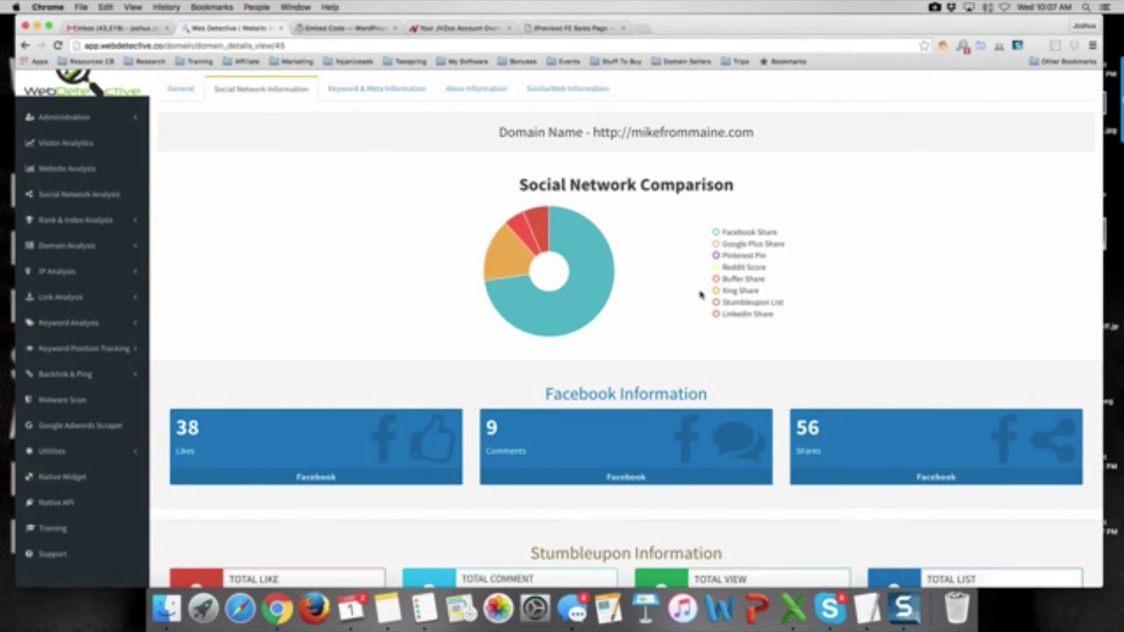
scroll(699, 294, down, 1)
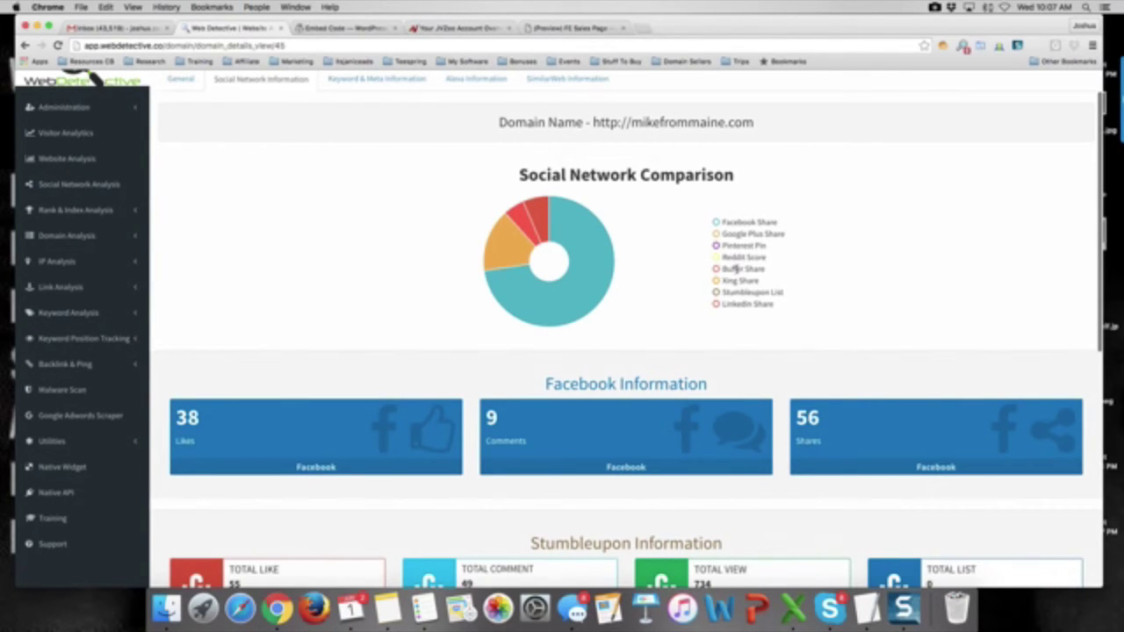
mouse_move(526, 219)
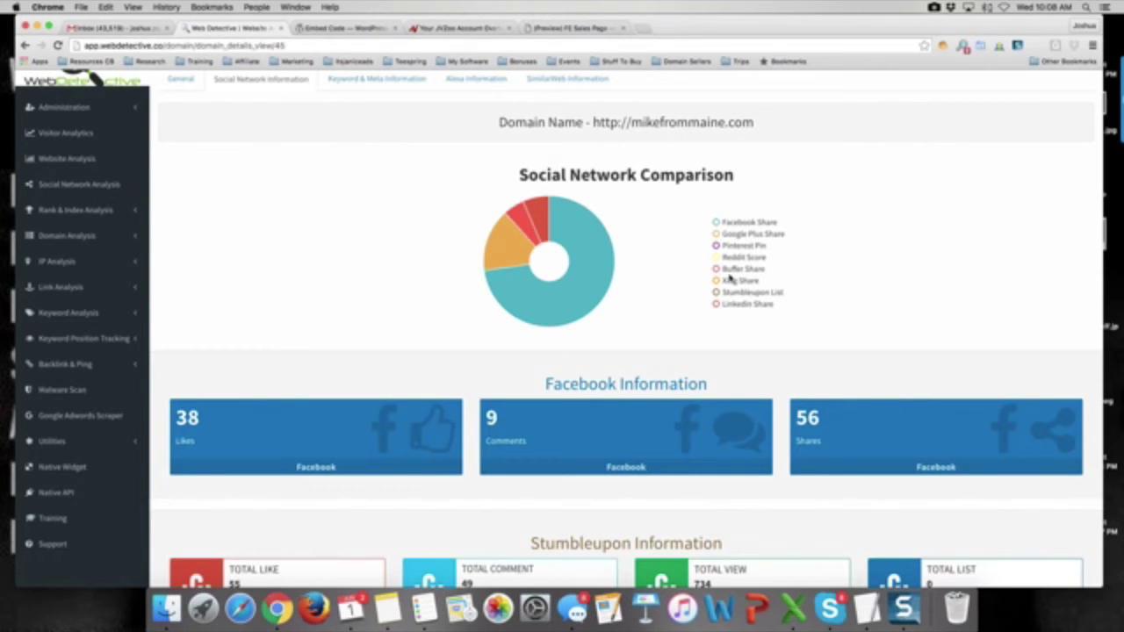
Step: Examine the Facebook, Stumbleupon, Google Plus, Pinterest, Buffer and Xing figures for mikefrommaine.com
scroll(722, 269, down, 5)
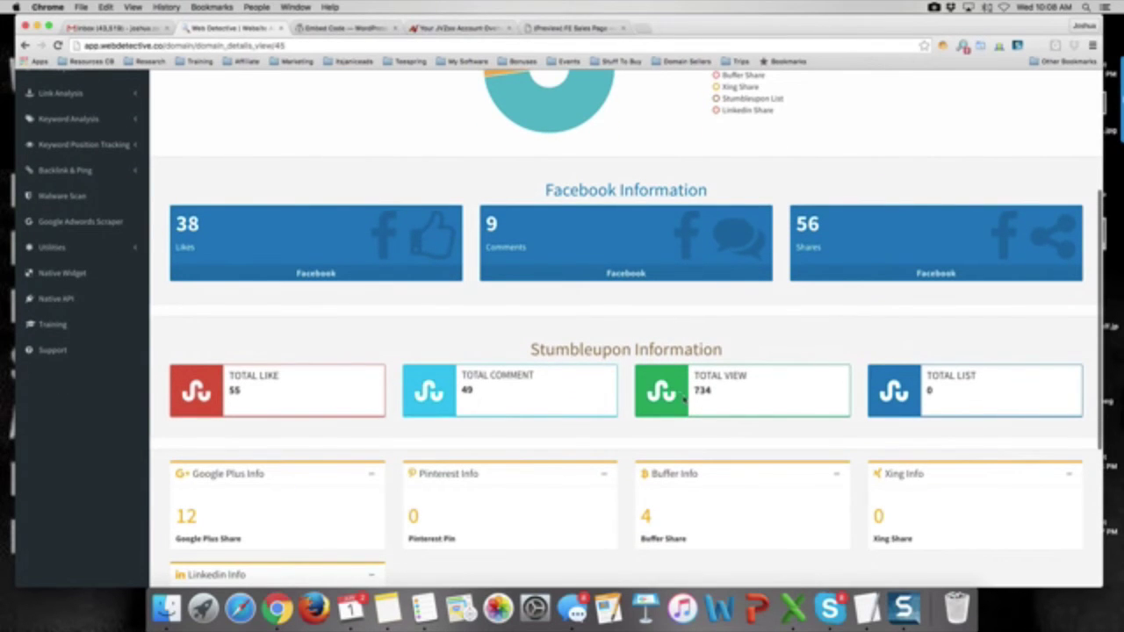
scroll(682, 397, down, 1)
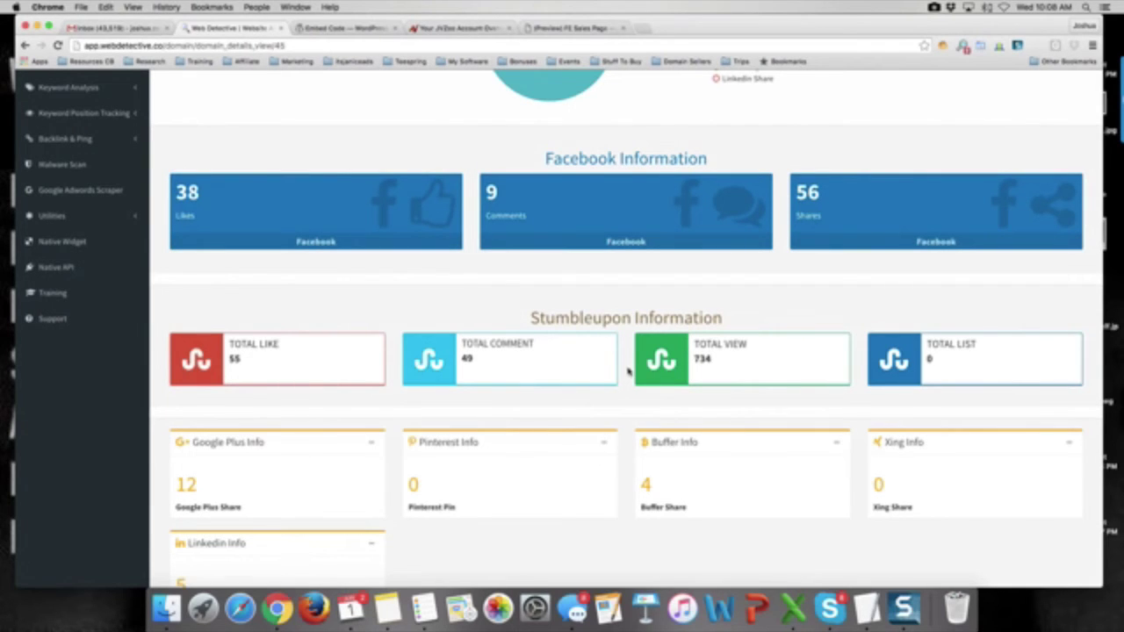
scroll(645, 372, up, 1)
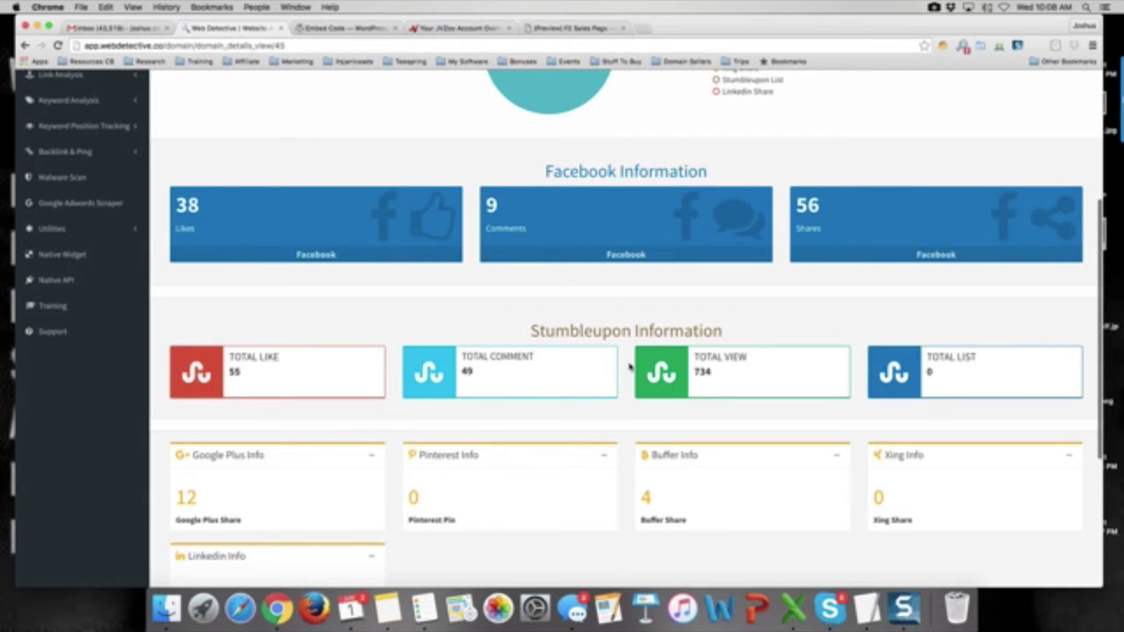
Step: Leave the social network report for mikefrommaine.com and open the Link Analyzer tool under Link Analysis
scroll(628, 367, up, 1)
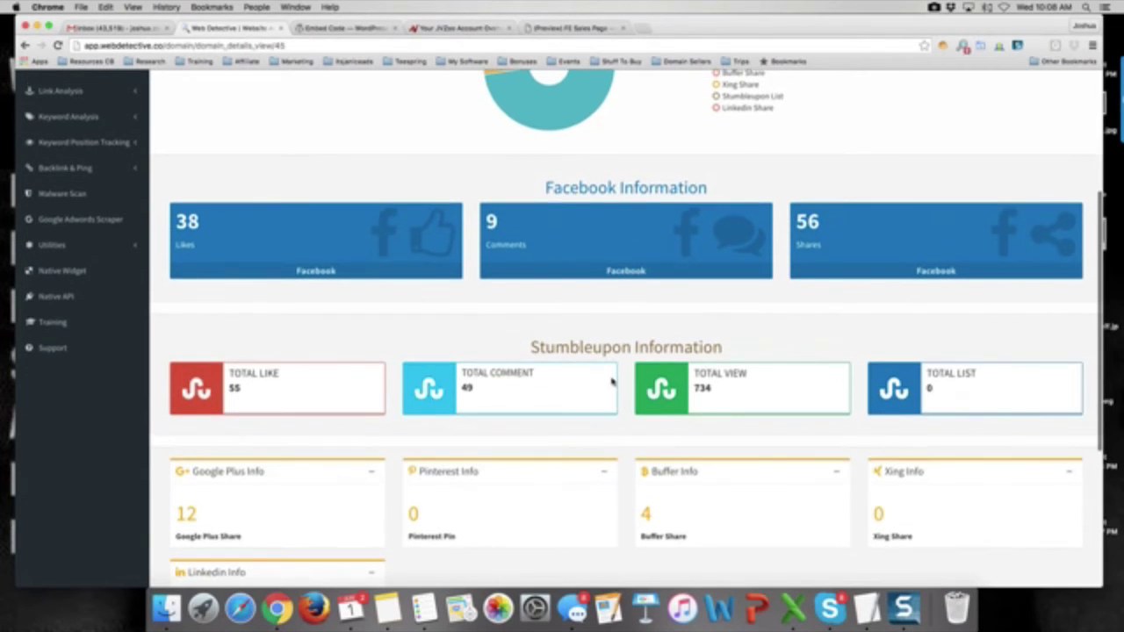
scroll(624, 367, up, 5)
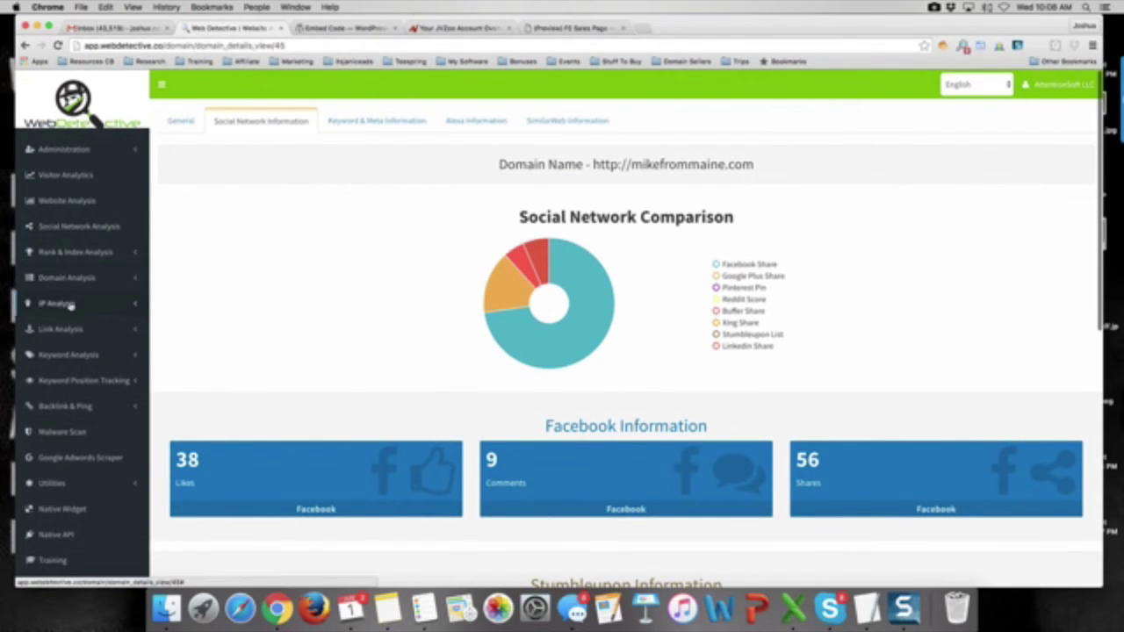
click(70, 330)
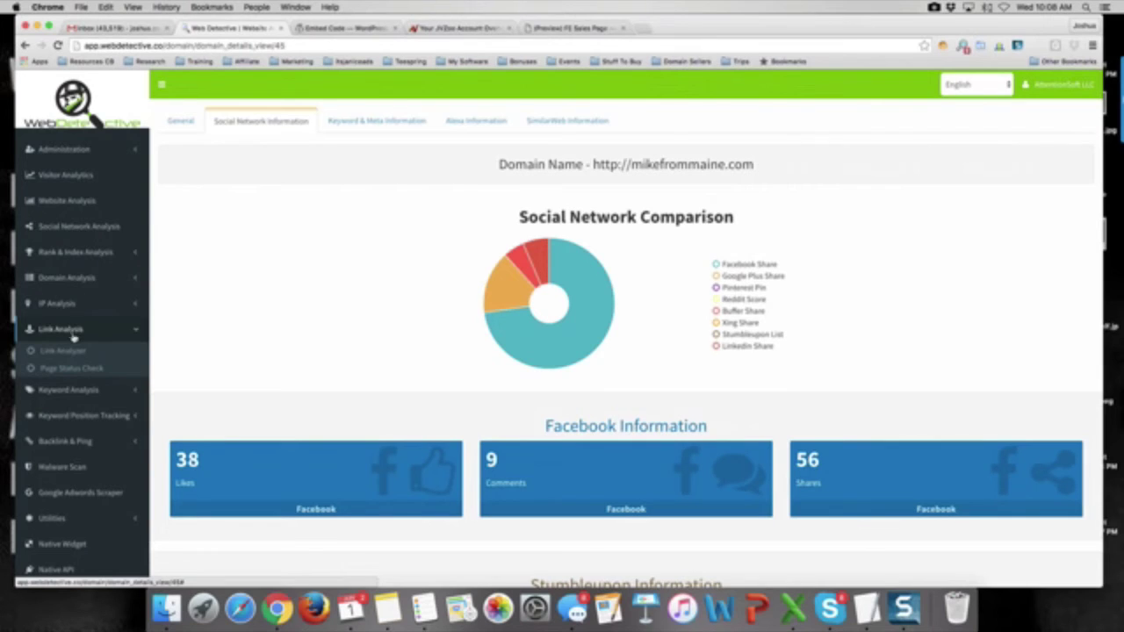
click(70, 352)
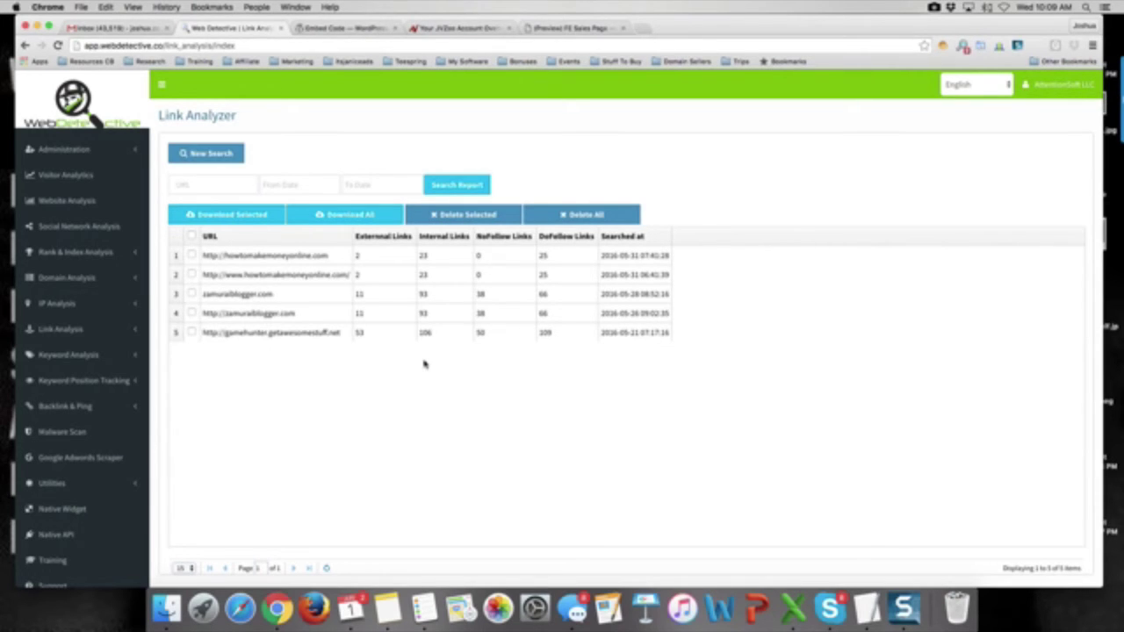
click(219, 154)
click(369, 152)
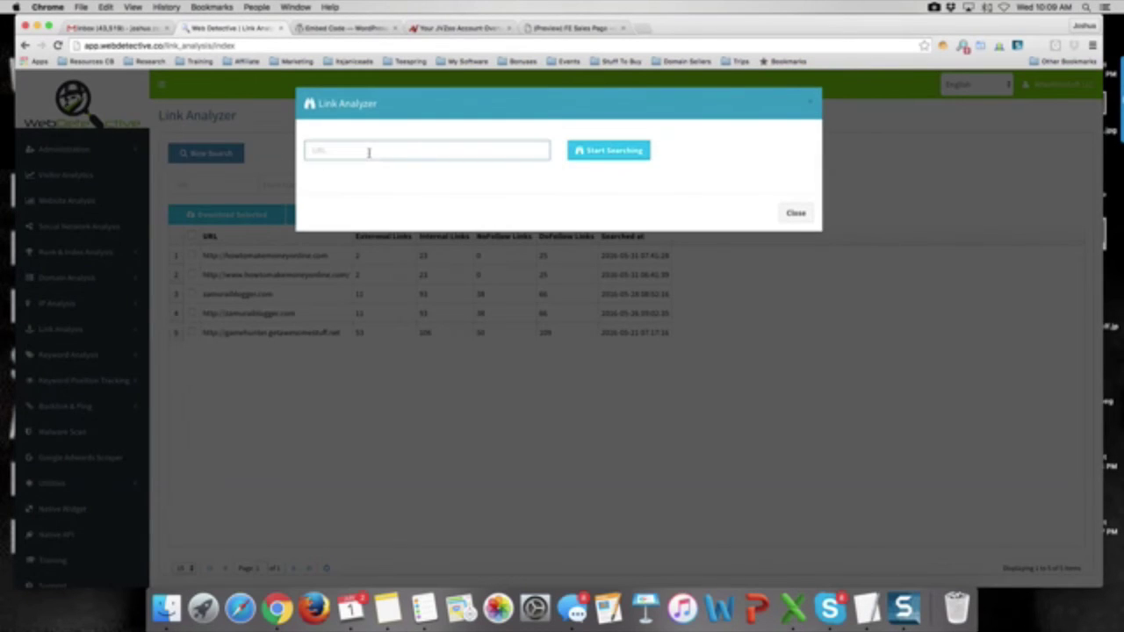
text(http)
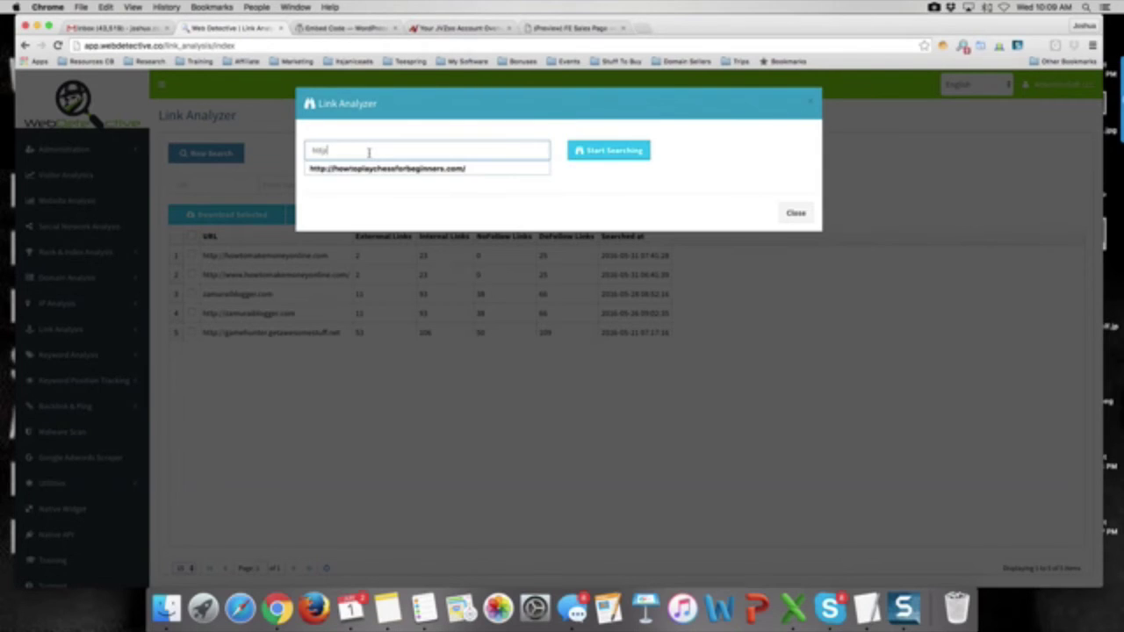
text(://samurai)
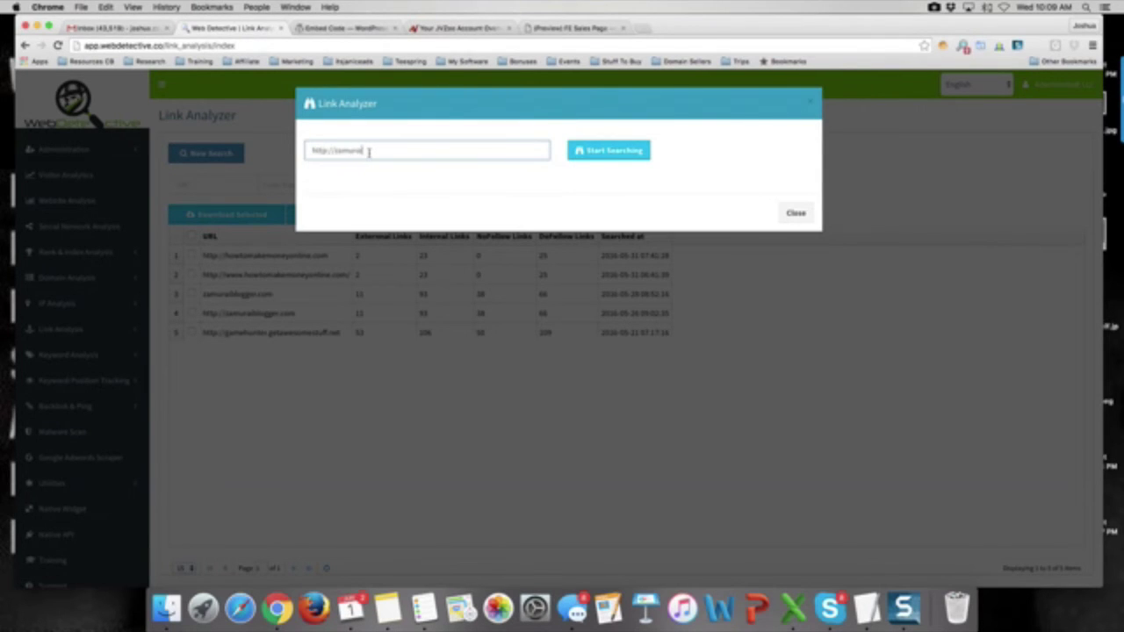
text(blogger.com)
click(638, 152)
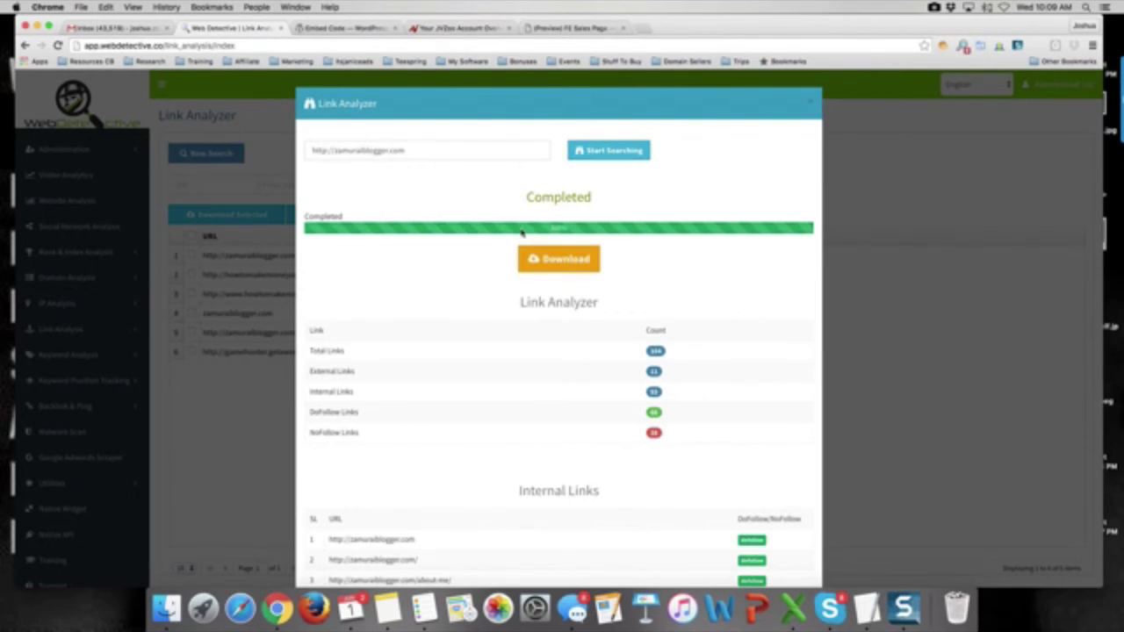
Step: Examine the link counts and the internal and external link lists with their dofollow/nofollow status, and close the report
scroll(603, 336, down, 2)
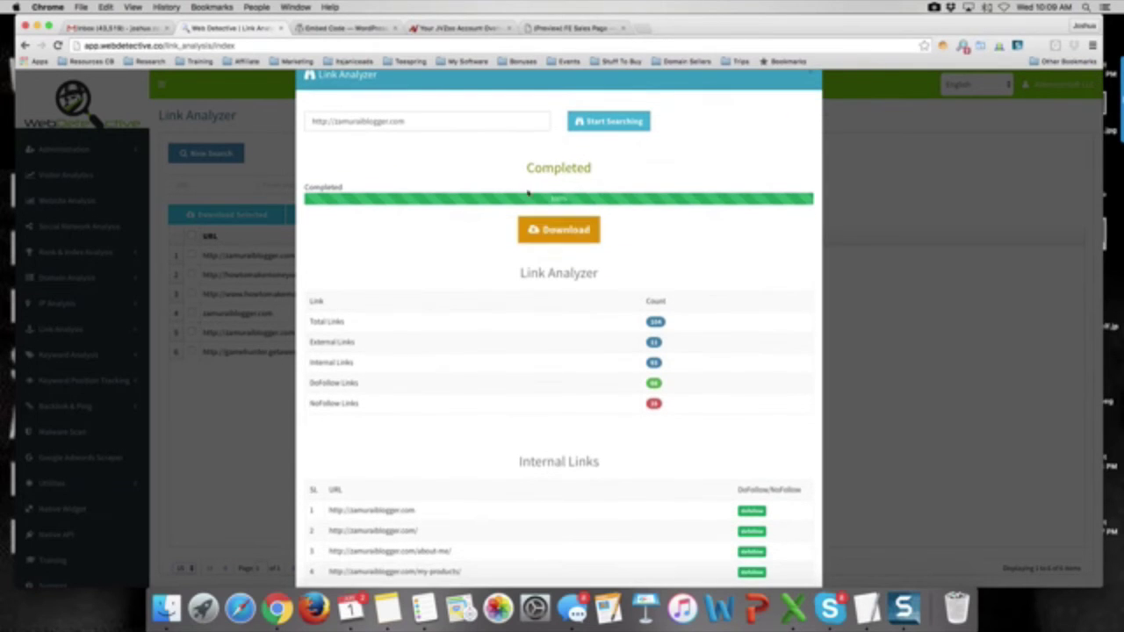
scroll(521, 326, down, 3)
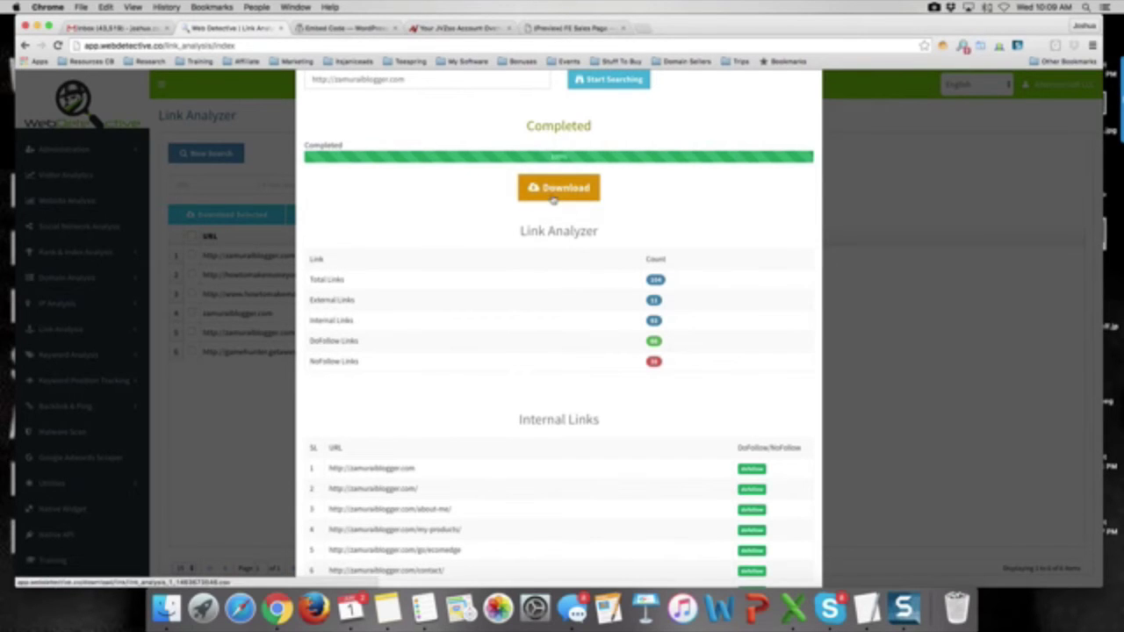
scroll(624, 359, down, 5)
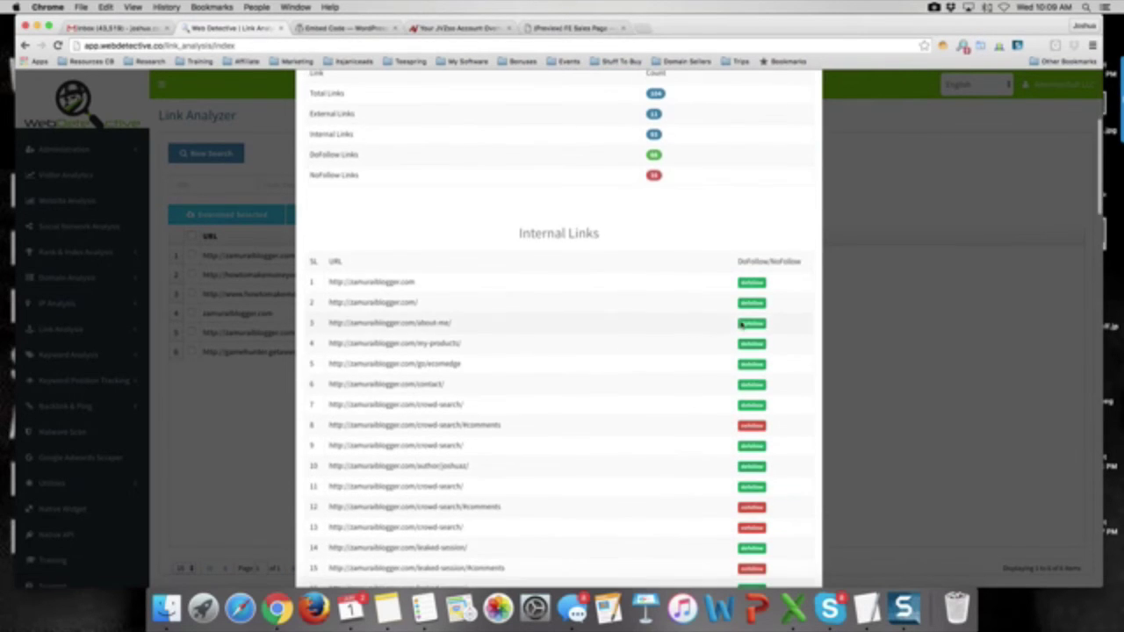
scroll(778, 384, down, 8)
scroll(778, 383, down, 20)
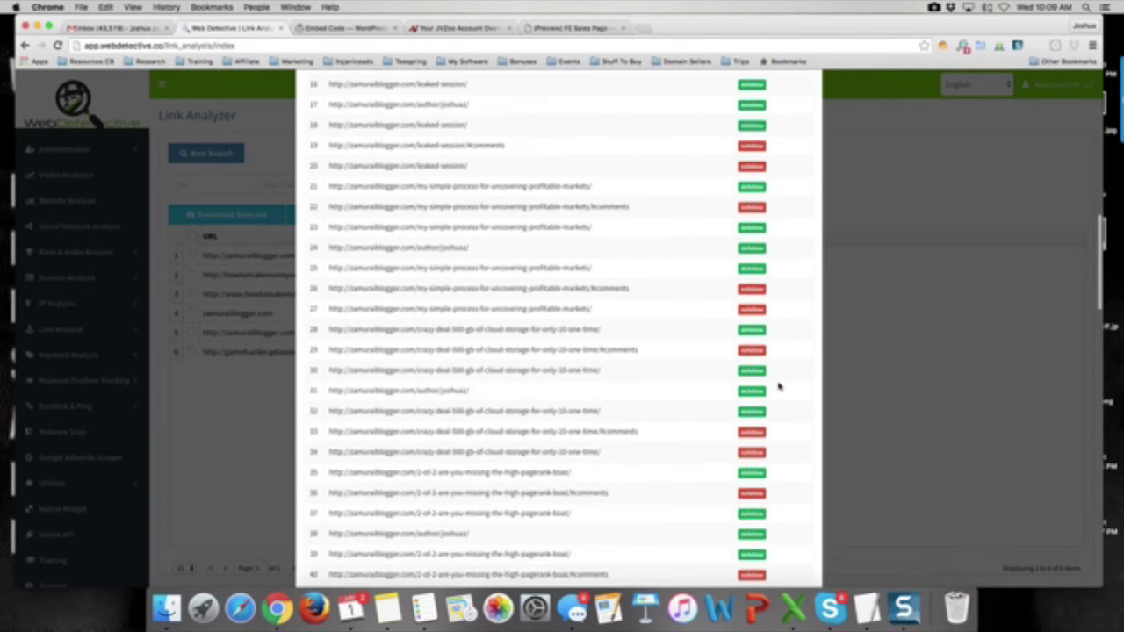
scroll(778, 384, down, 20)
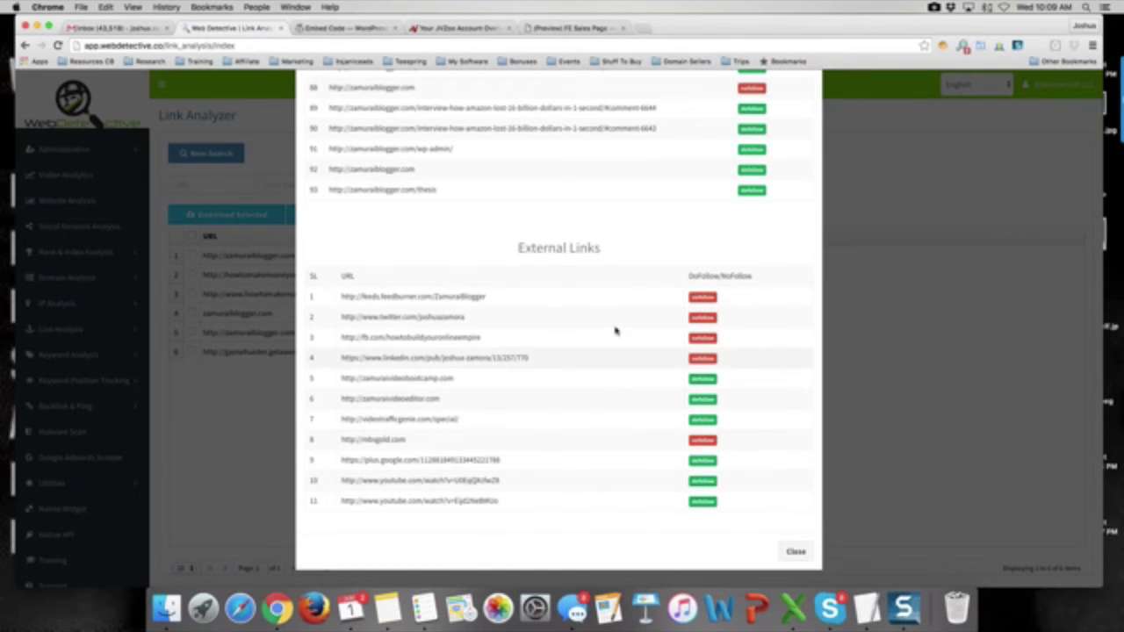
click(809, 552)
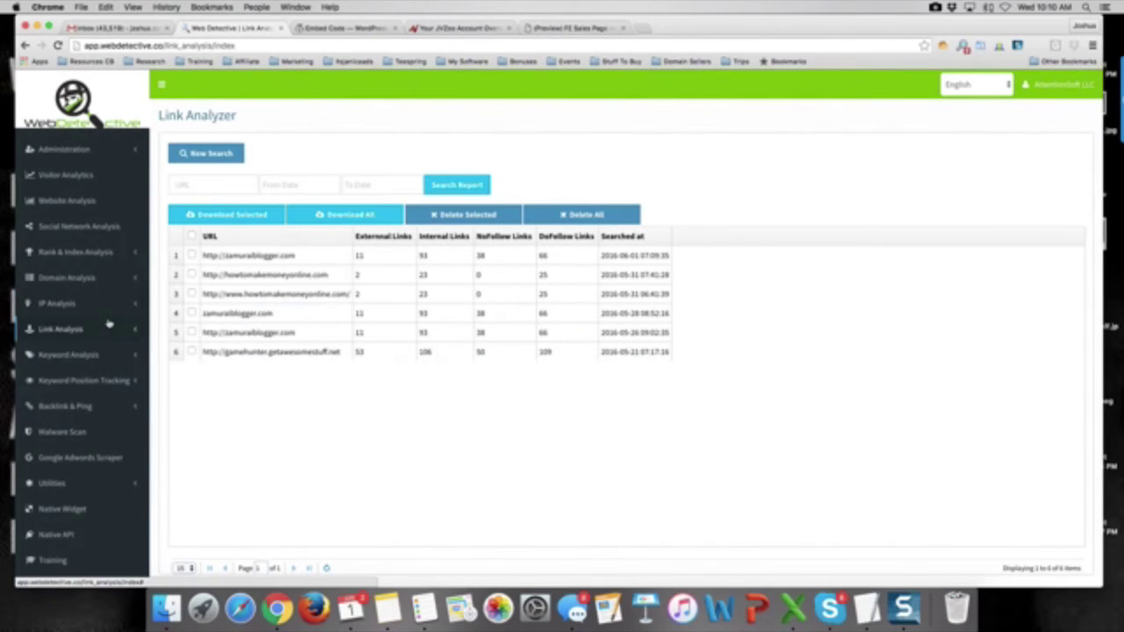
Step: Open the Keyword Auto Suggestion tool under Keyword Analysis
scroll(94, 373, down, 1)
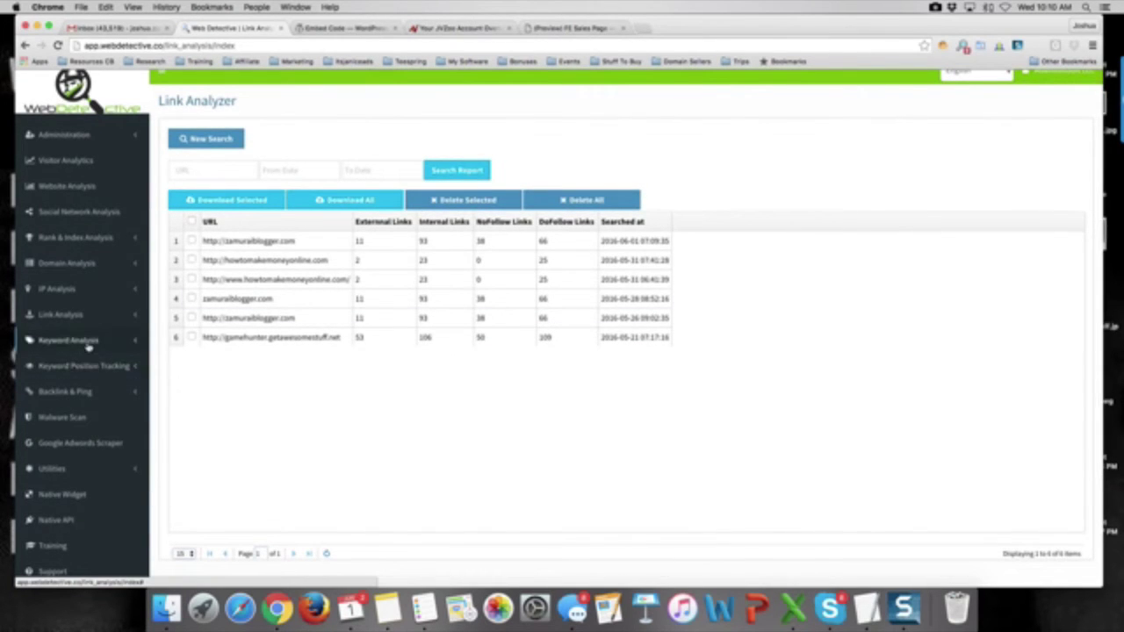
click(92, 342)
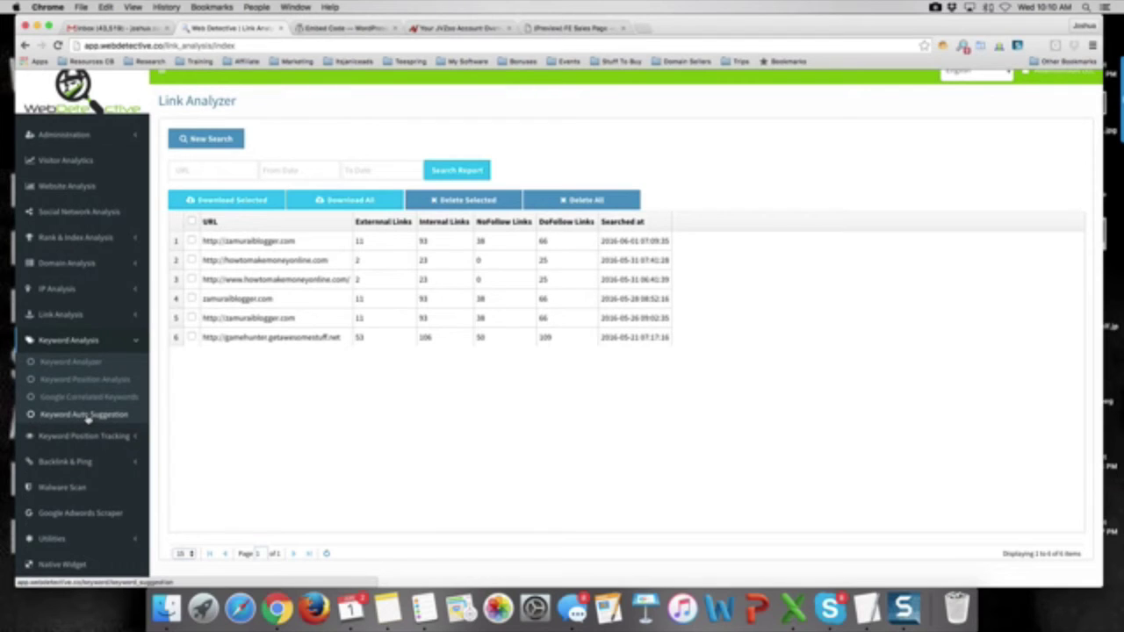
click(88, 415)
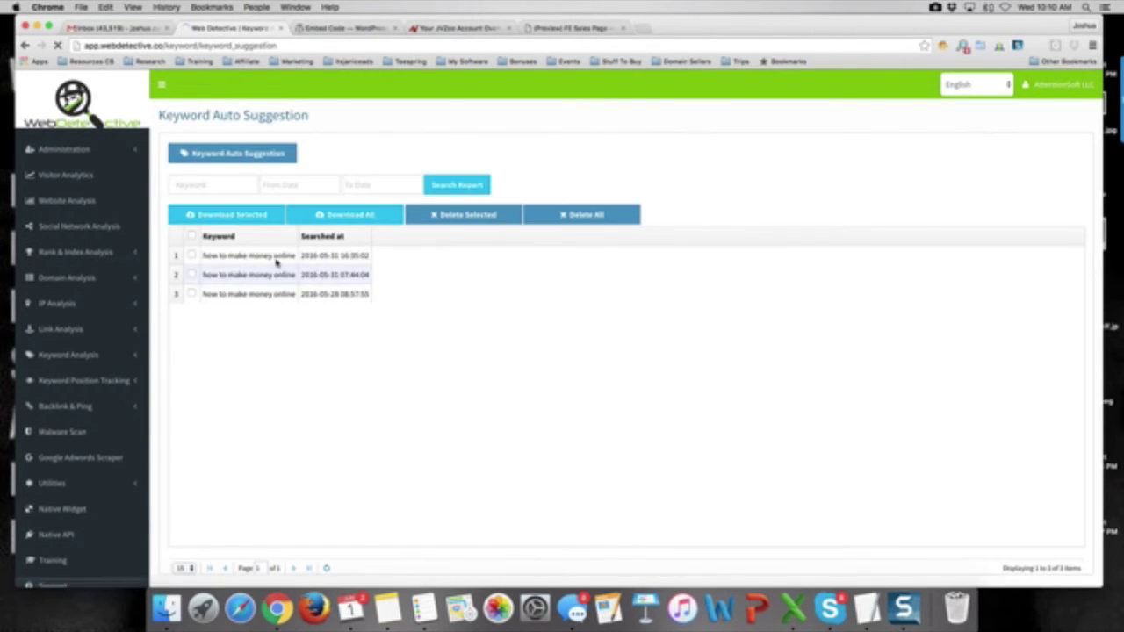
Step: Run a keyword auto suggestion search for "how to make money online" across Google, Bing, Yahoo, Wiki and Amazon
click(256, 159)
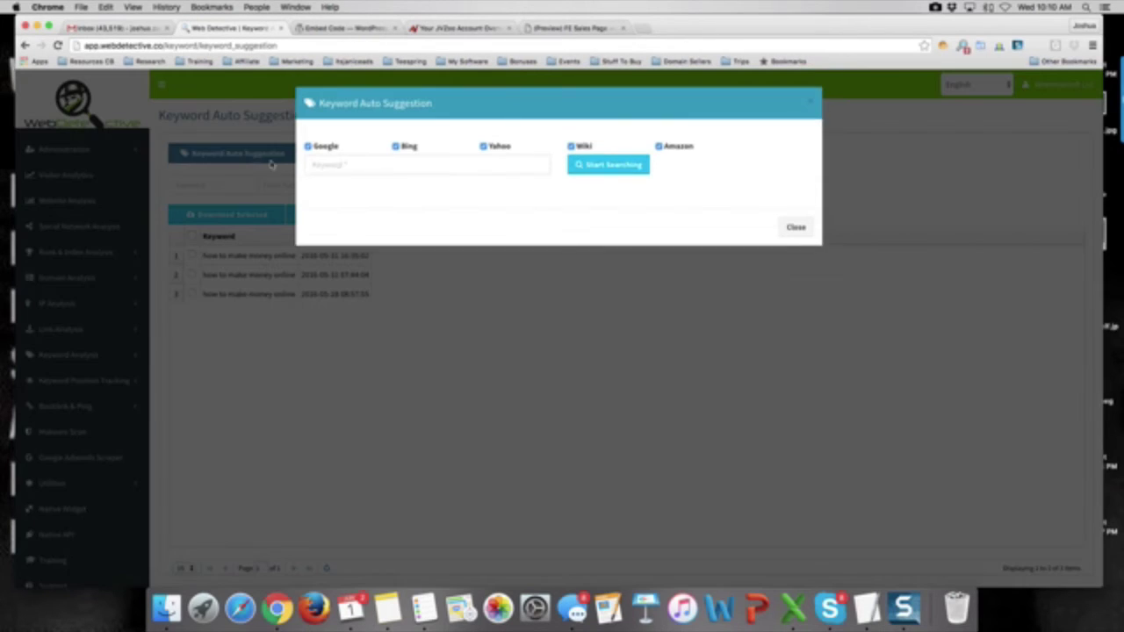
click(357, 171)
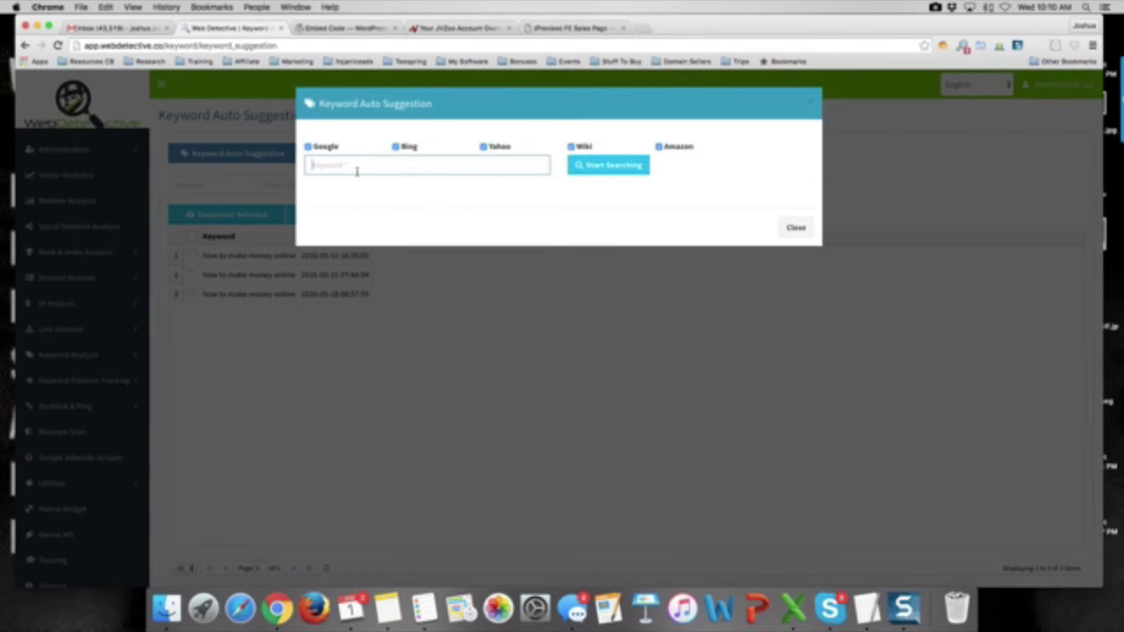
text(how)
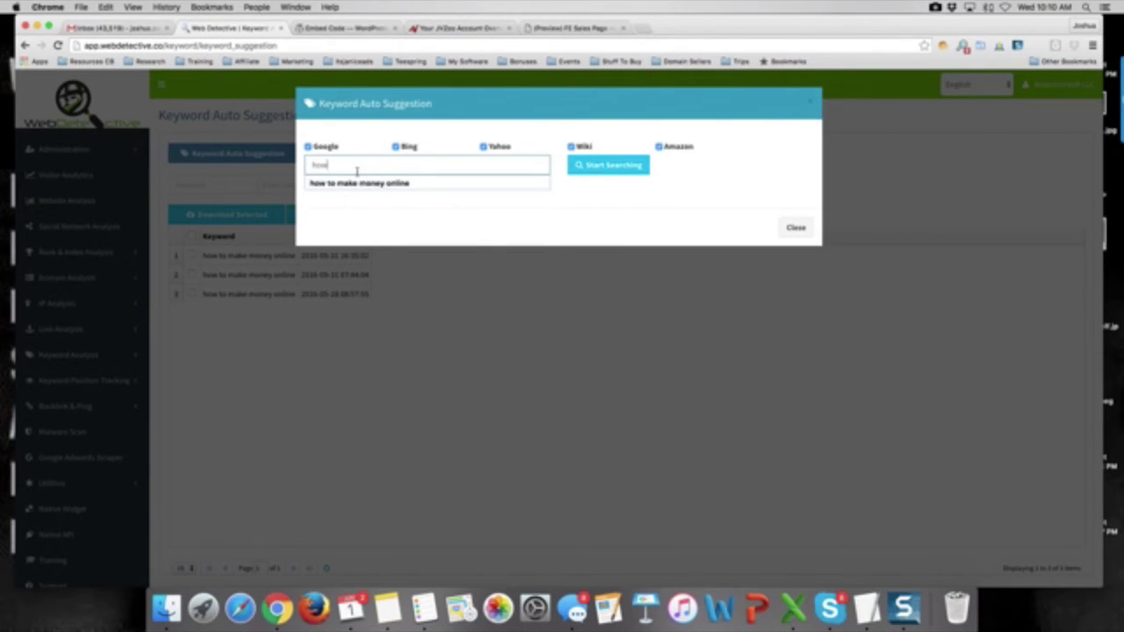
click(358, 183)
click(620, 171)
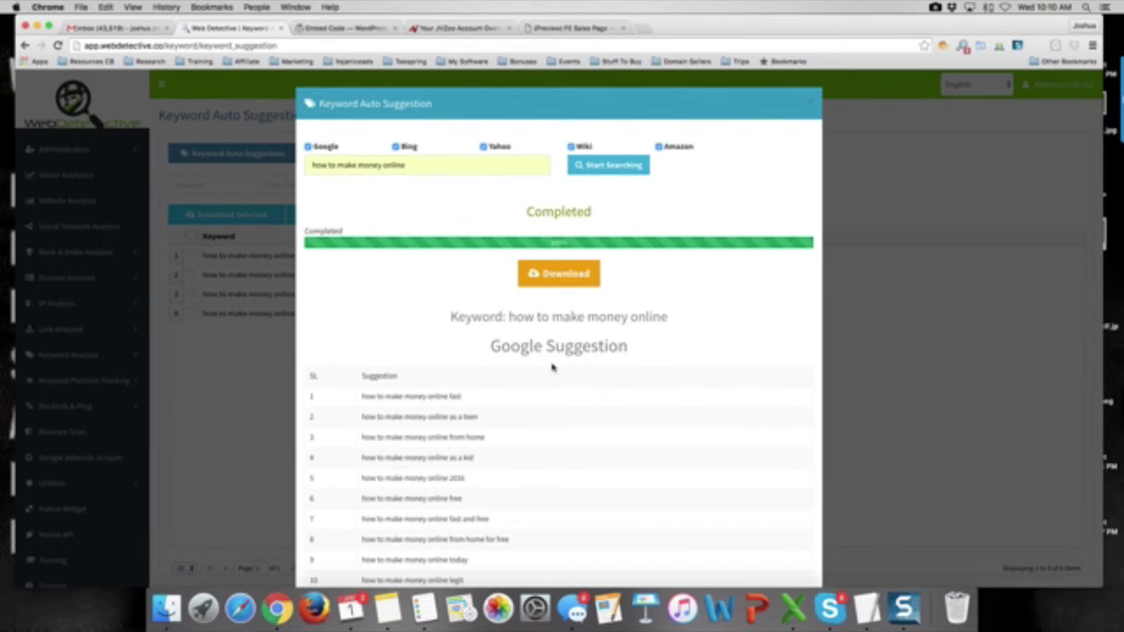
Step: Examine the Google, Bing, Yahoo and Amazon suggestion lists for "how to make money online"
scroll(566, 384, down, 5)
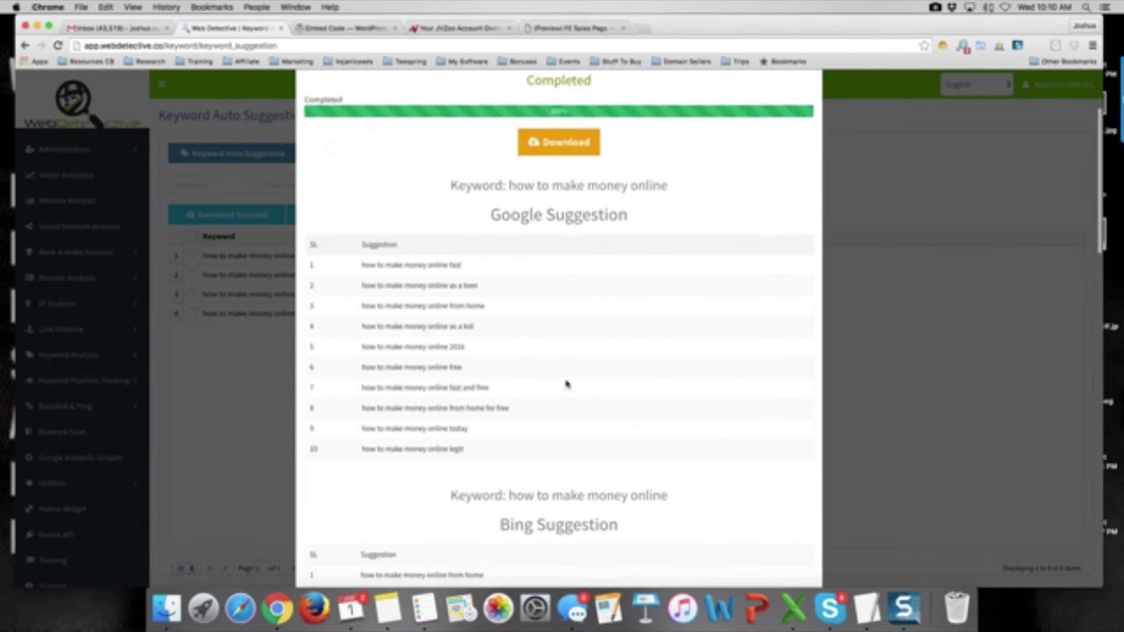
scroll(426, 251, down, 1)
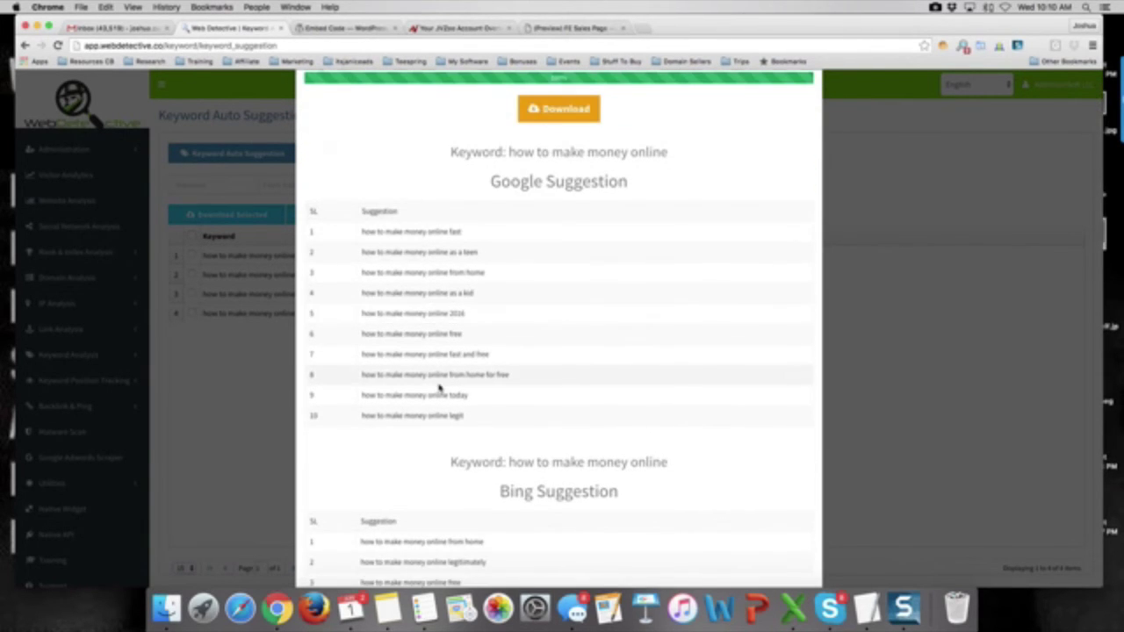
scroll(440, 387, down, 5)
scroll(440, 387, down, 3)
scroll(584, 276, down, 2)
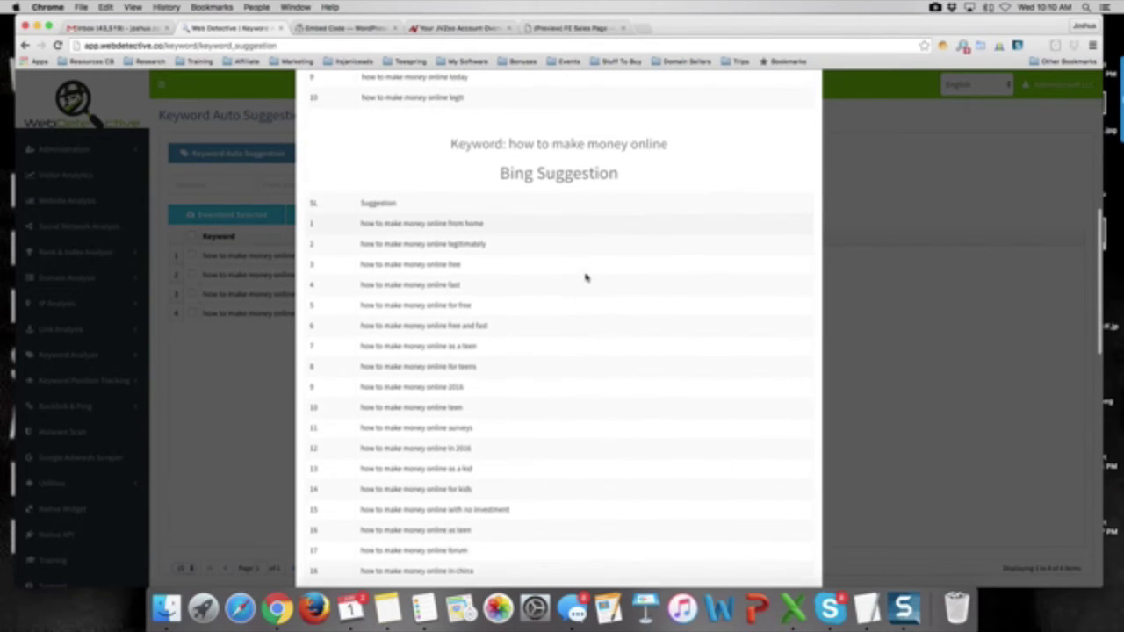
scroll(485, 363, down, 7)
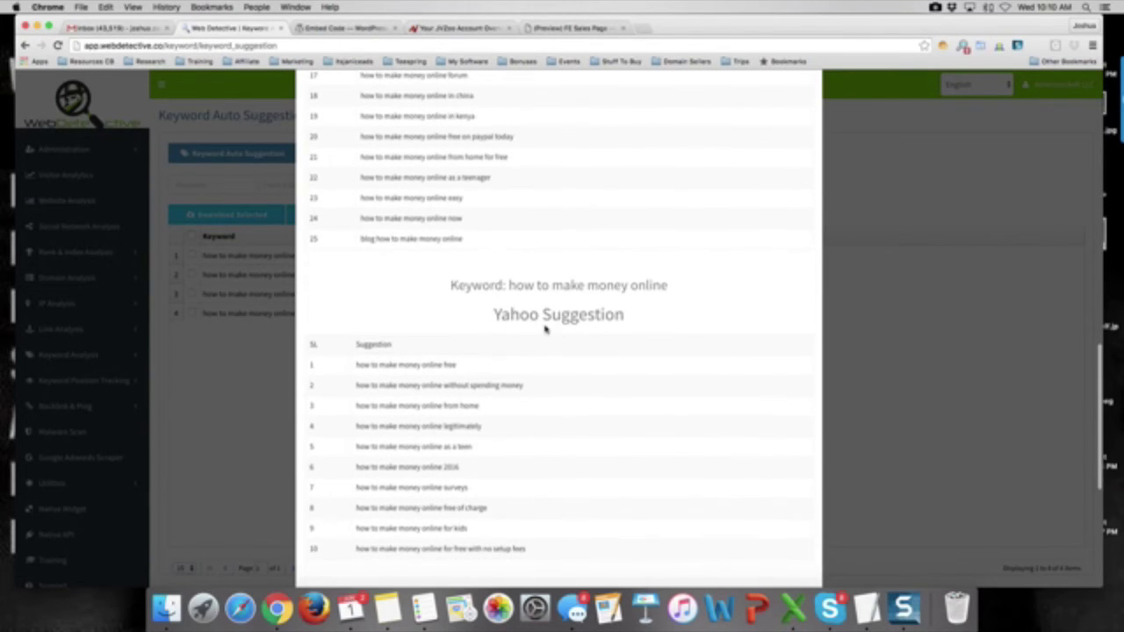
scroll(545, 327, down, 5)
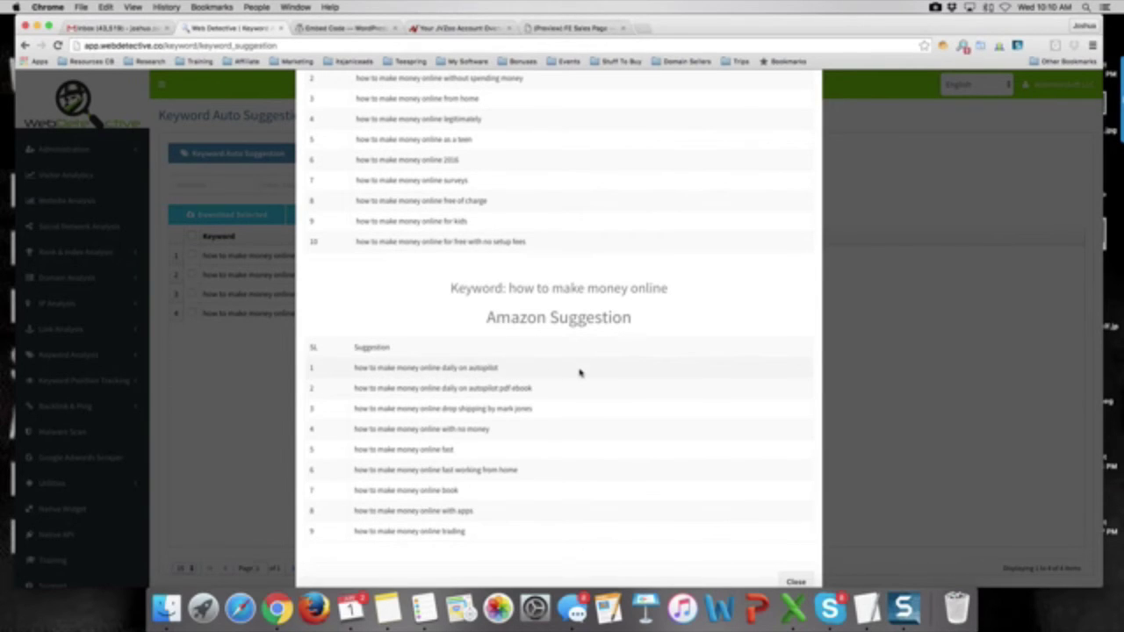
scroll(578, 372, down, 1)
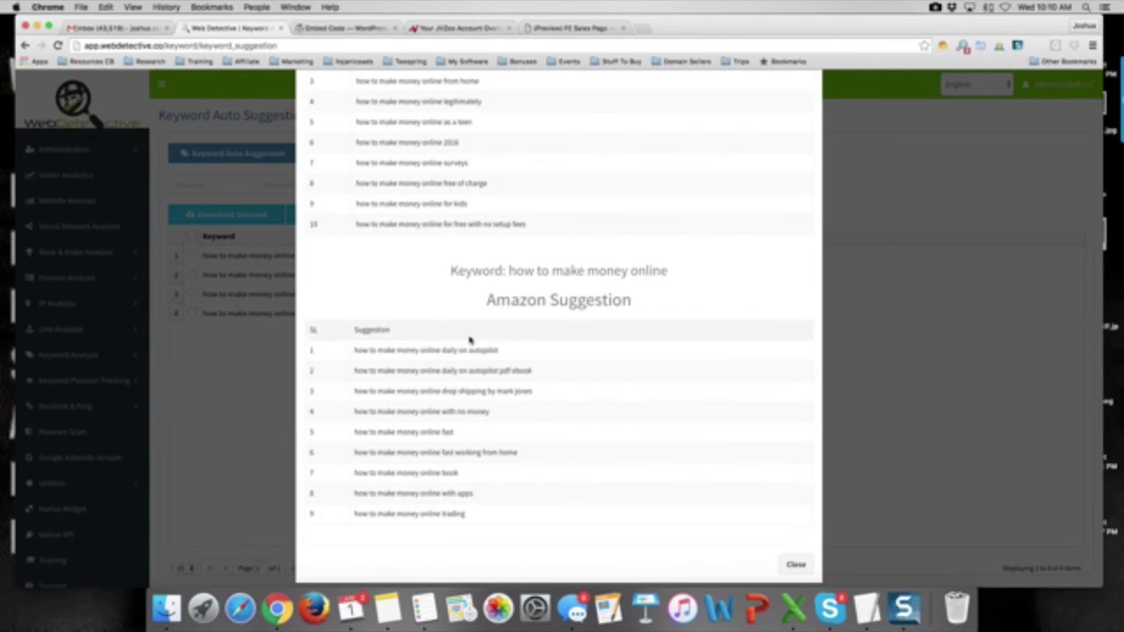
Step: Go back over the keyword suggestions, comparing the lists from Google through Amazon and ending at the Google and Bing lists
scroll(470, 341, up, 4)
scroll(470, 341, up, 12)
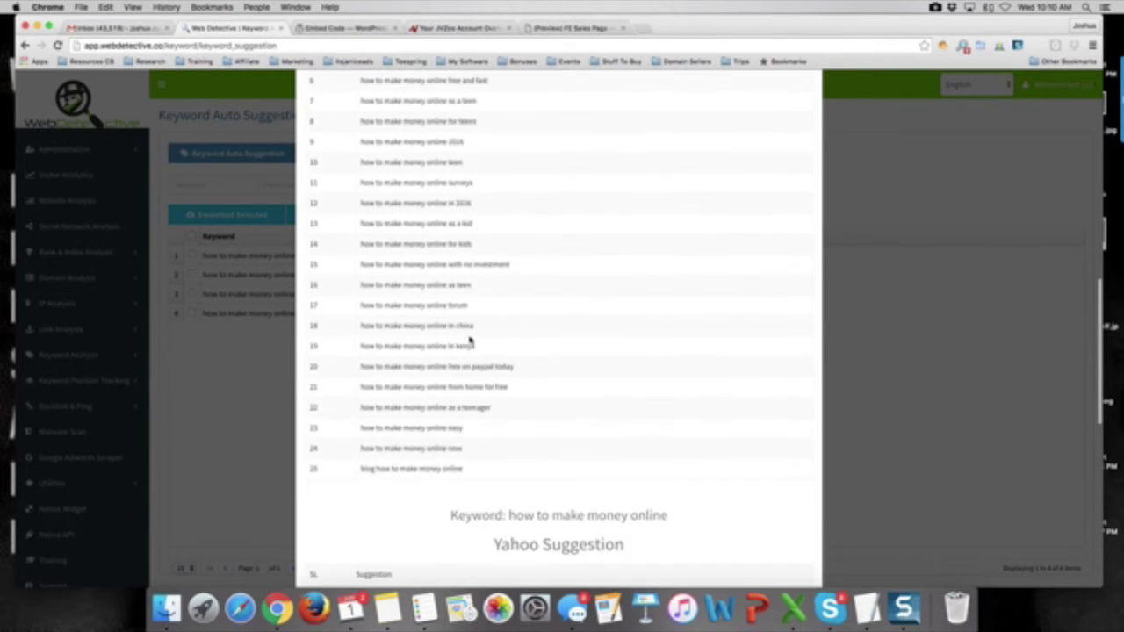
scroll(470, 341, up, 6)
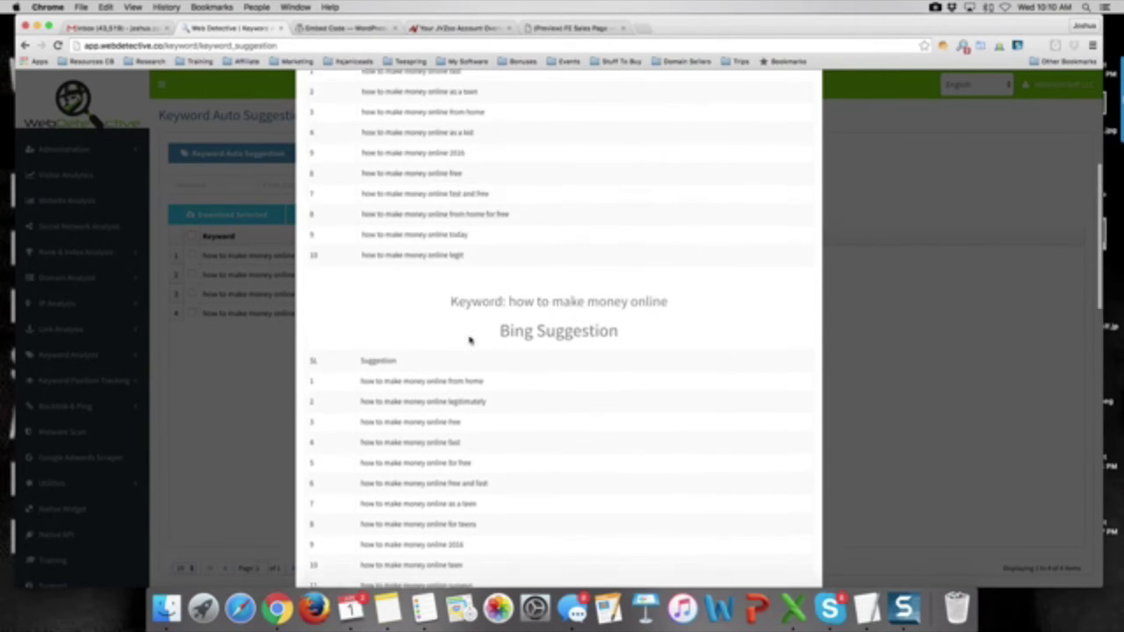
scroll(469, 341, down, 6)
scroll(469, 341, down, 18)
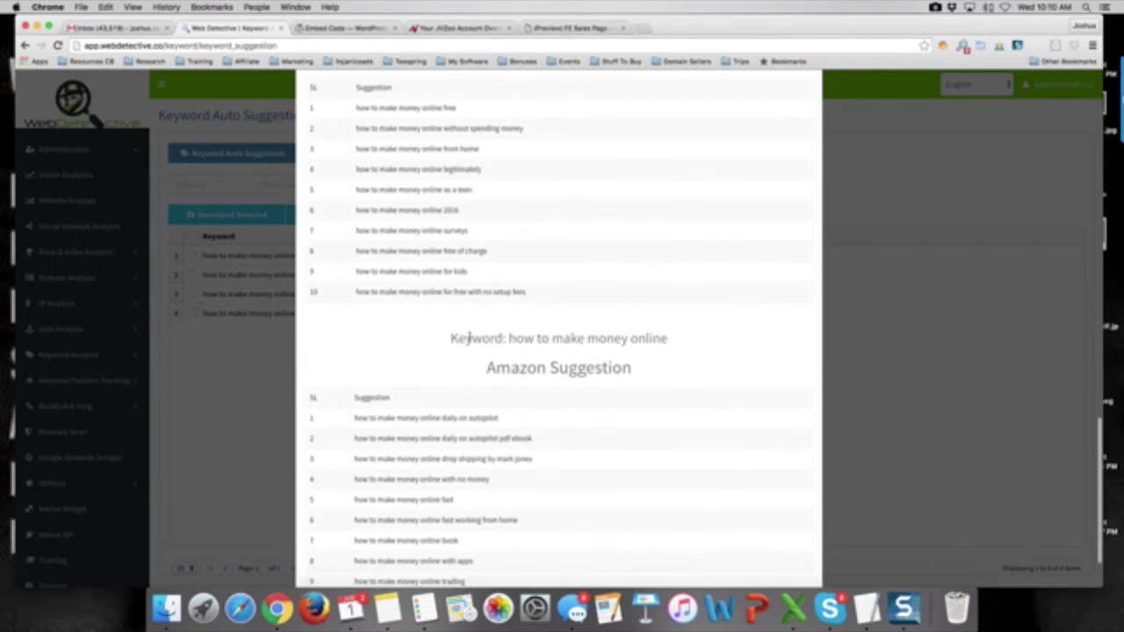
scroll(469, 338, up, 13)
scroll(469, 336, up, 15)
scroll(470, 336, down, 15)
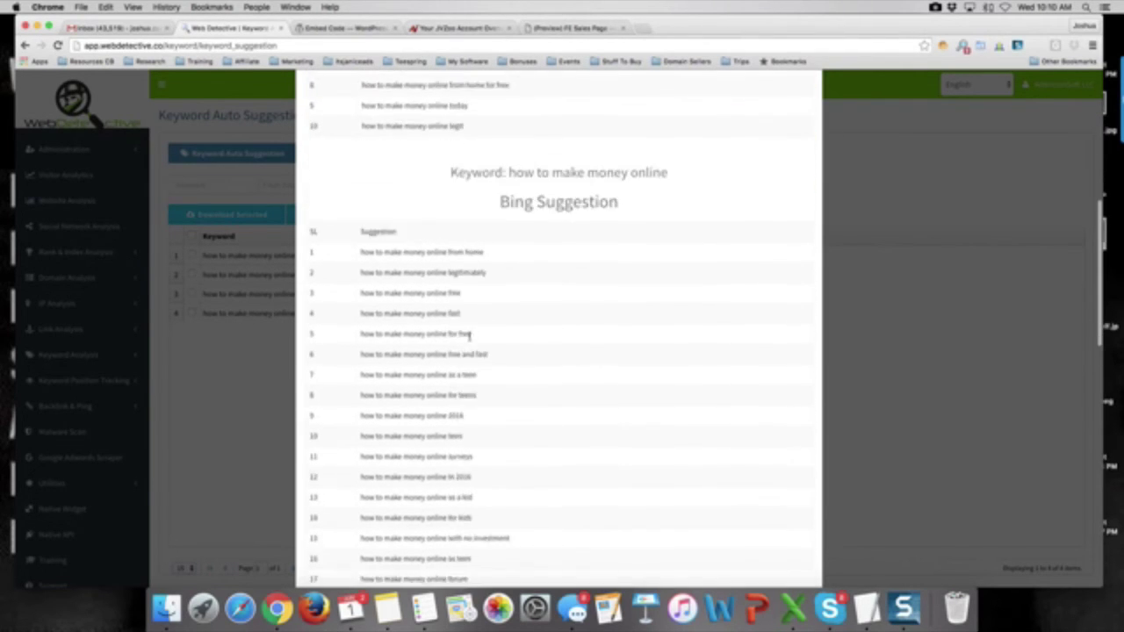
scroll(470, 336, down, 15)
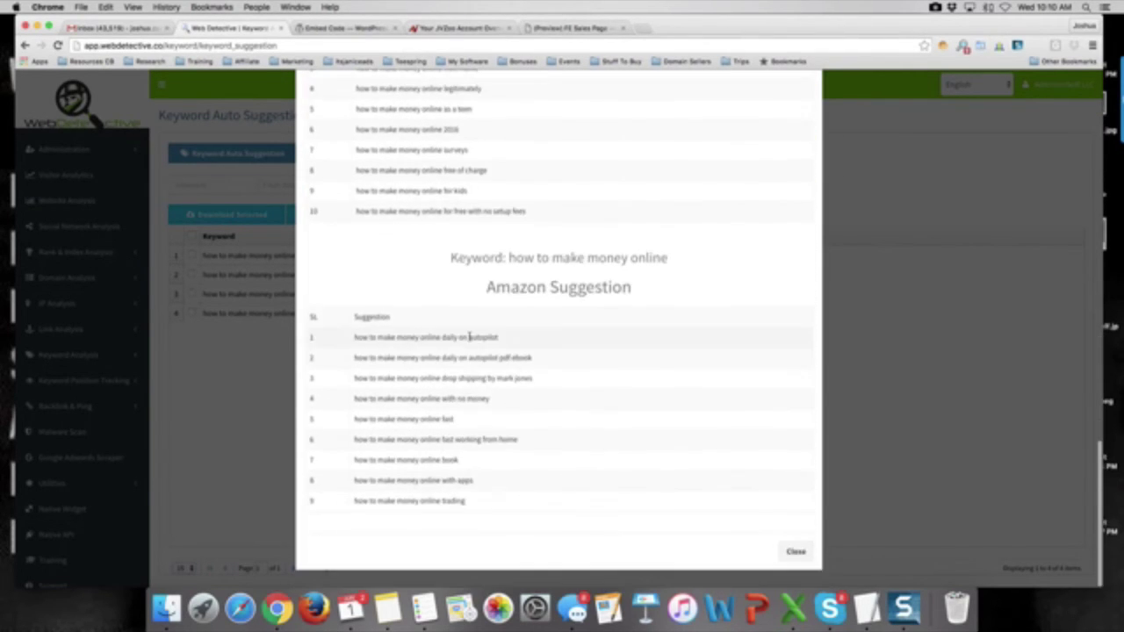
scroll(469, 337, up, 3)
scroll(470, 336, up, 15)
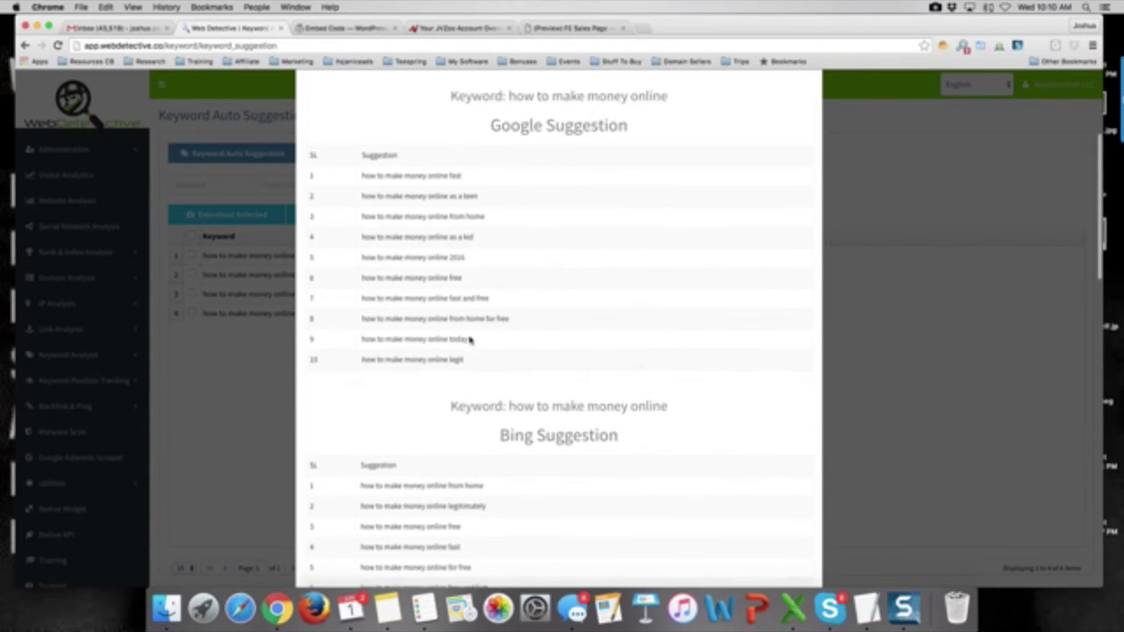
scroll(469, 340, down, 5)
scroll(615, 414, down, 10)
scroll(615, 414, up, 15)
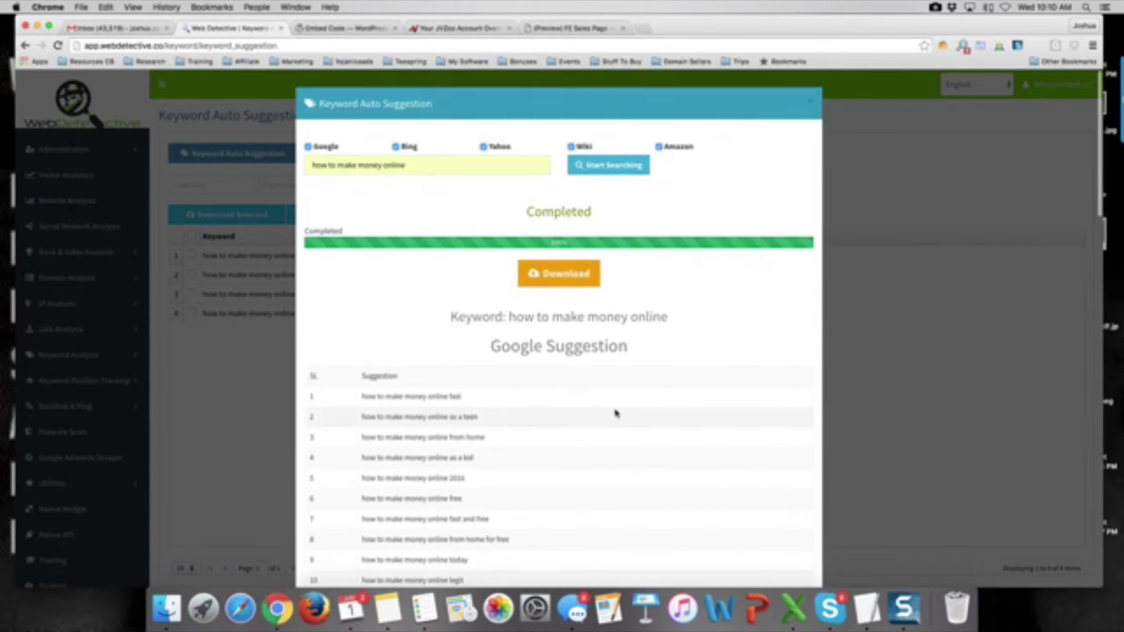
scroll(655, 368, down, 6)
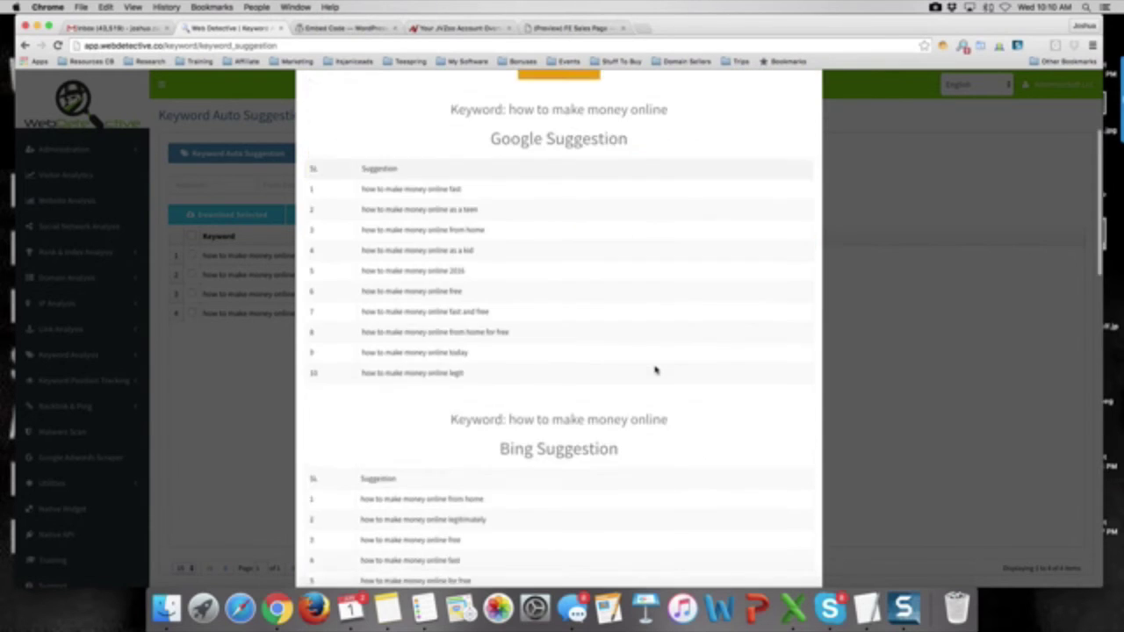
Step: Finish viewing the keyword suggestion lists, close them, and open Keyword Tracking Settings under Keyword Position Tracking
scroll(655, 370, down, 12)
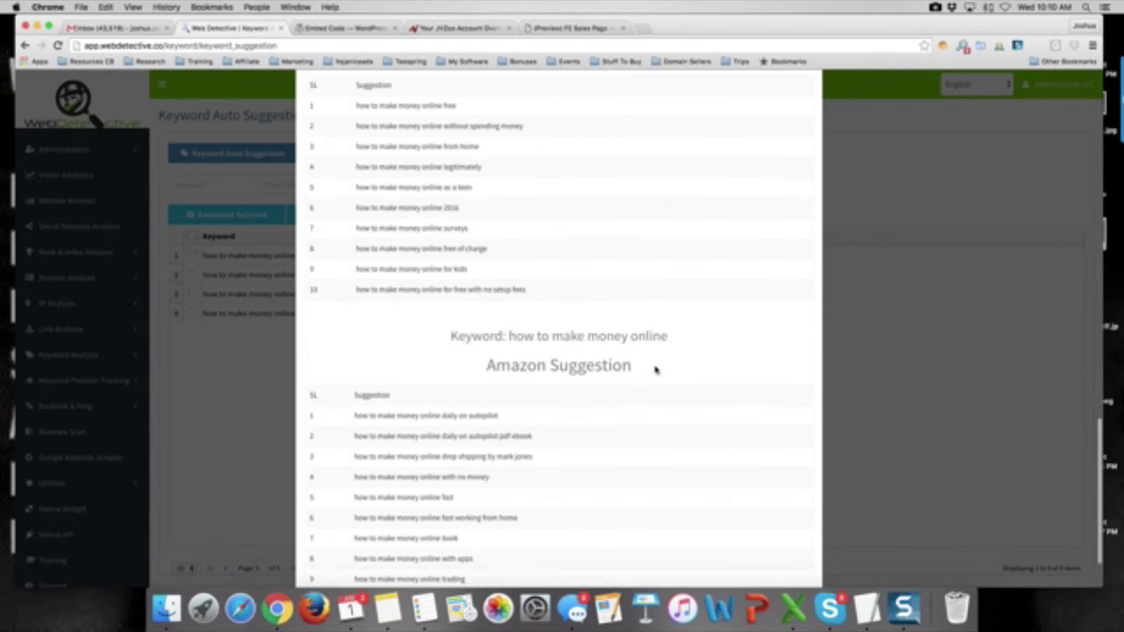
click(796, 552)
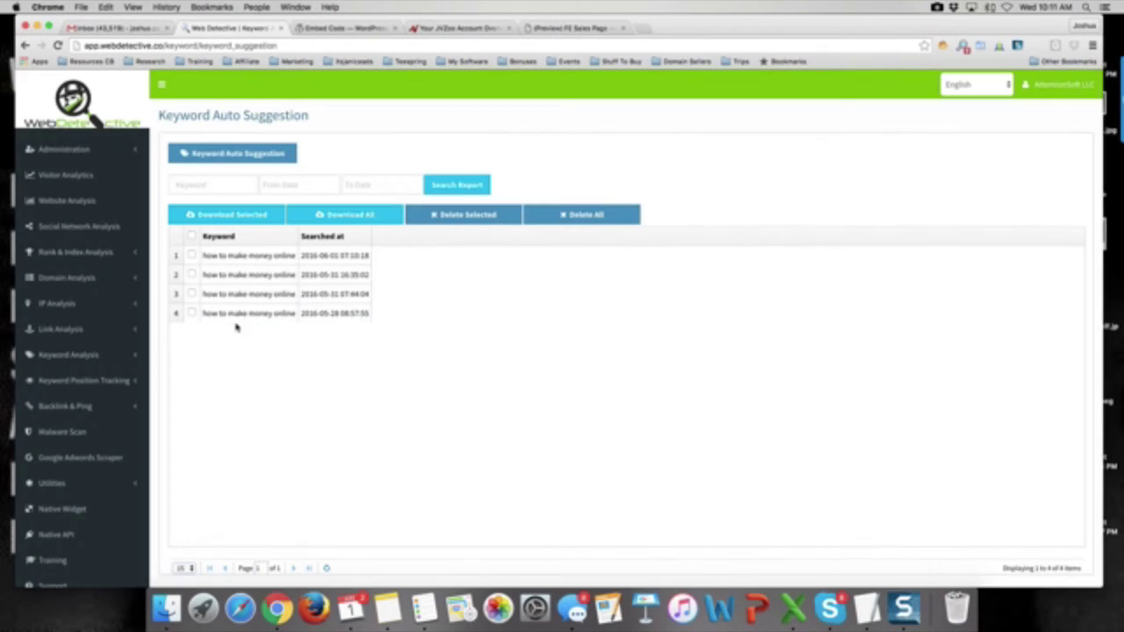
click(112, 380)
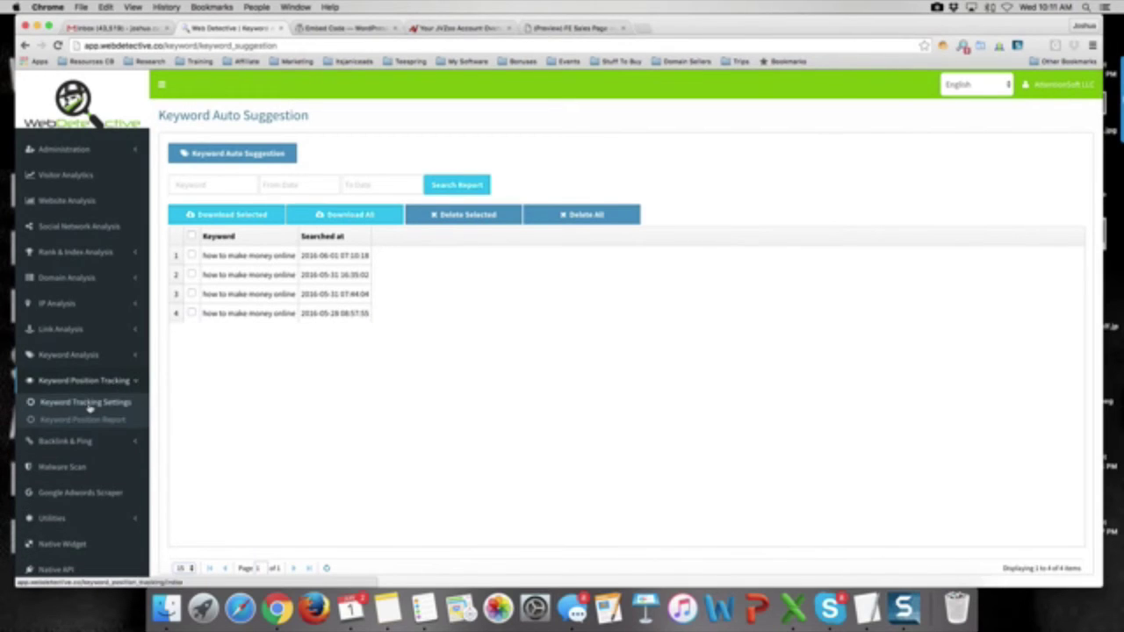
click(87, 406)
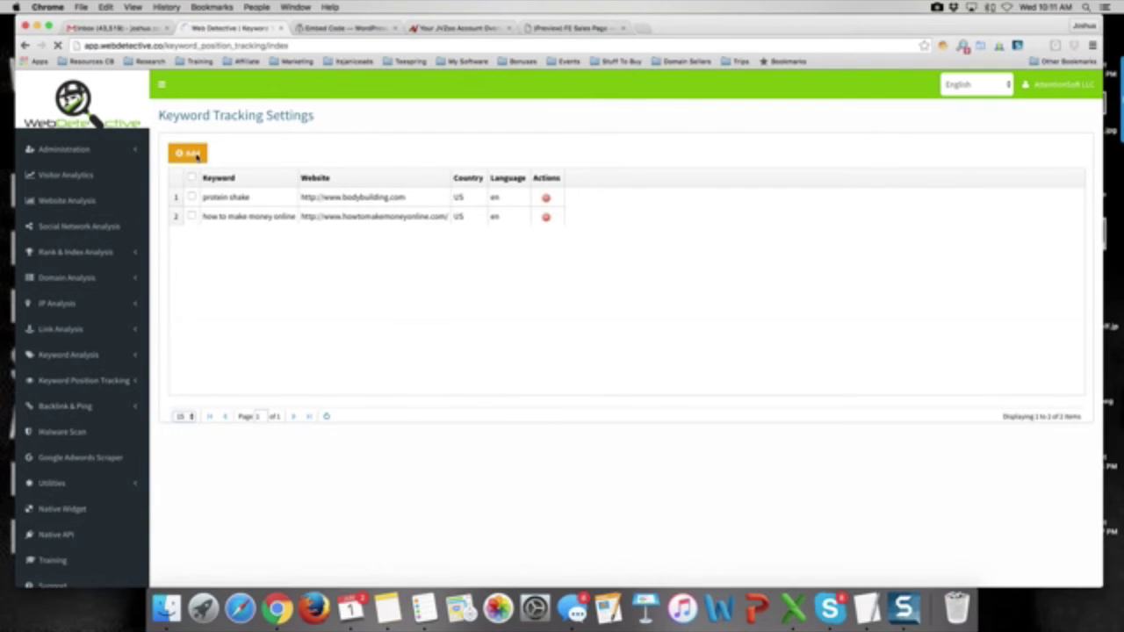
Step: Open the form for adding a tracked keyword and look through the available countries without selecting one
click(196, 155)
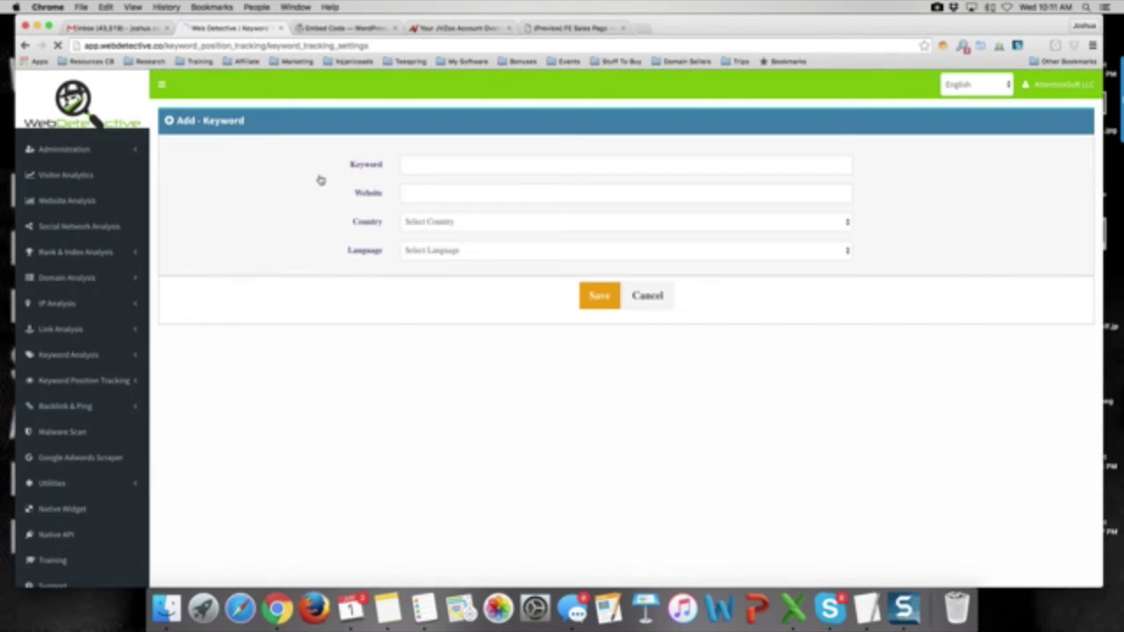
click(467, 227)
scroll(518, 189, up, 5)
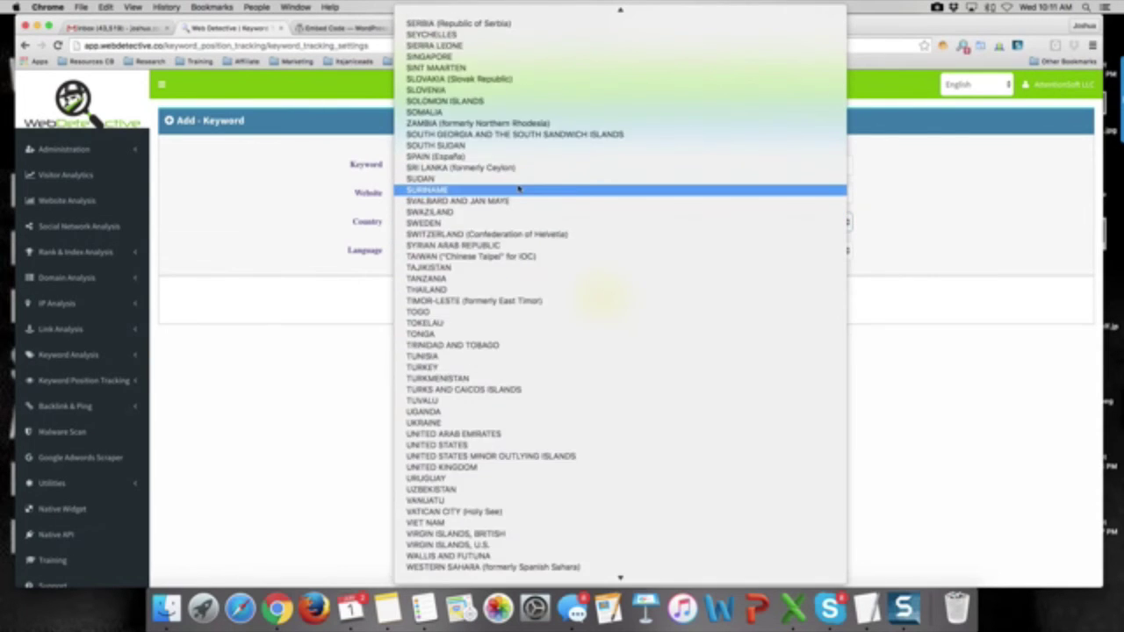
scroll(518, 188, up, 3)
scroll(518, 189, down, 4)
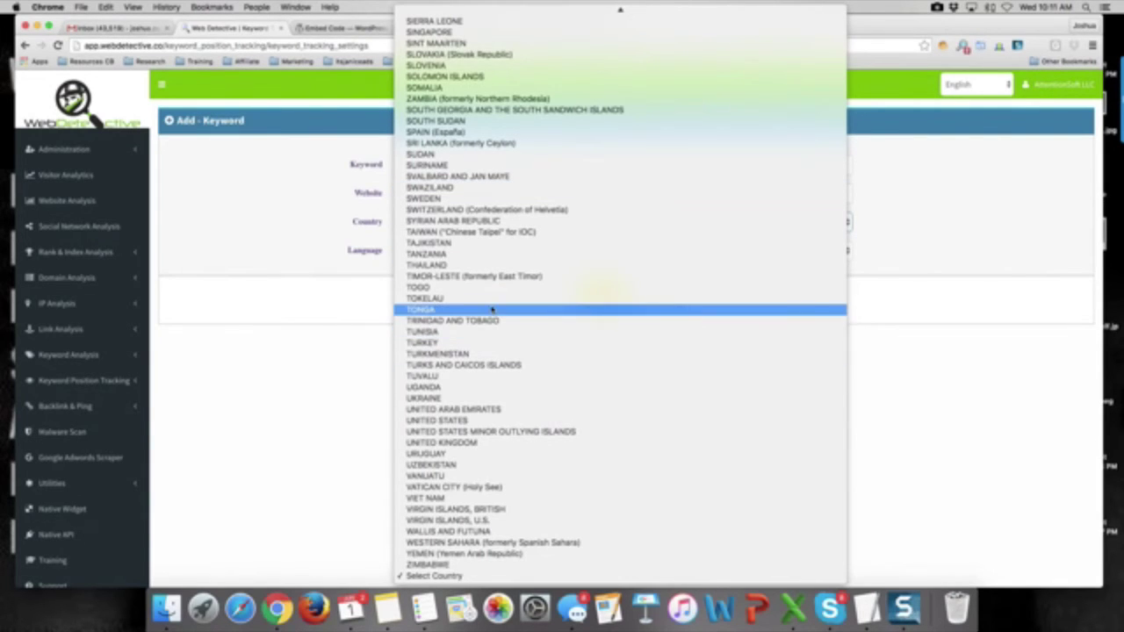
scroll(492, 310, up, 5)
scroll(491, 309, down, 5)
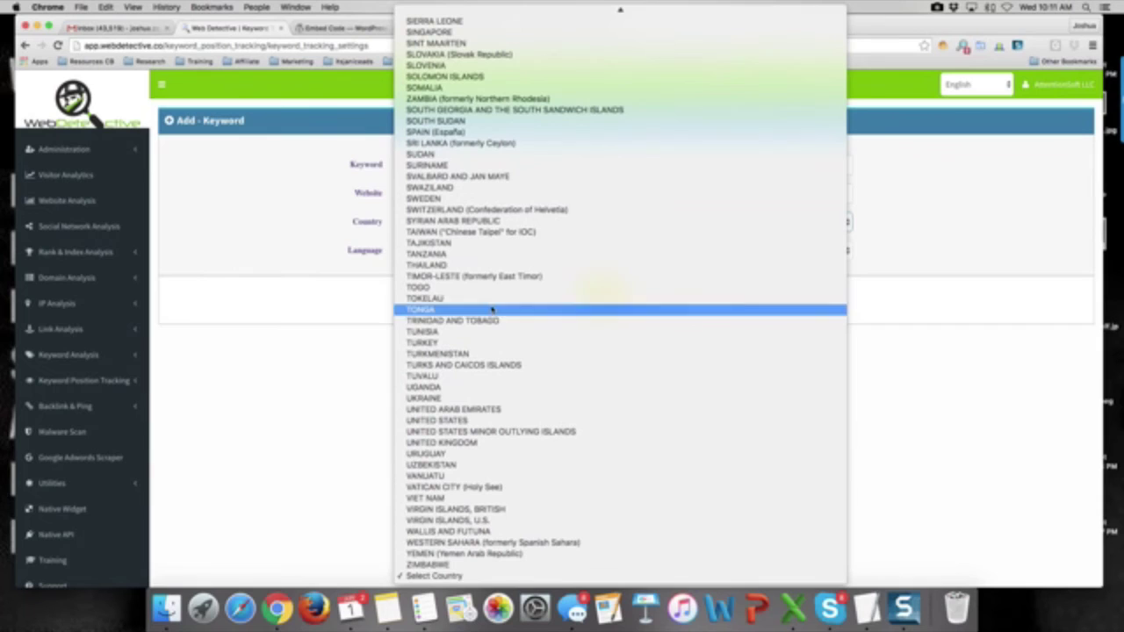
click(352, 403)
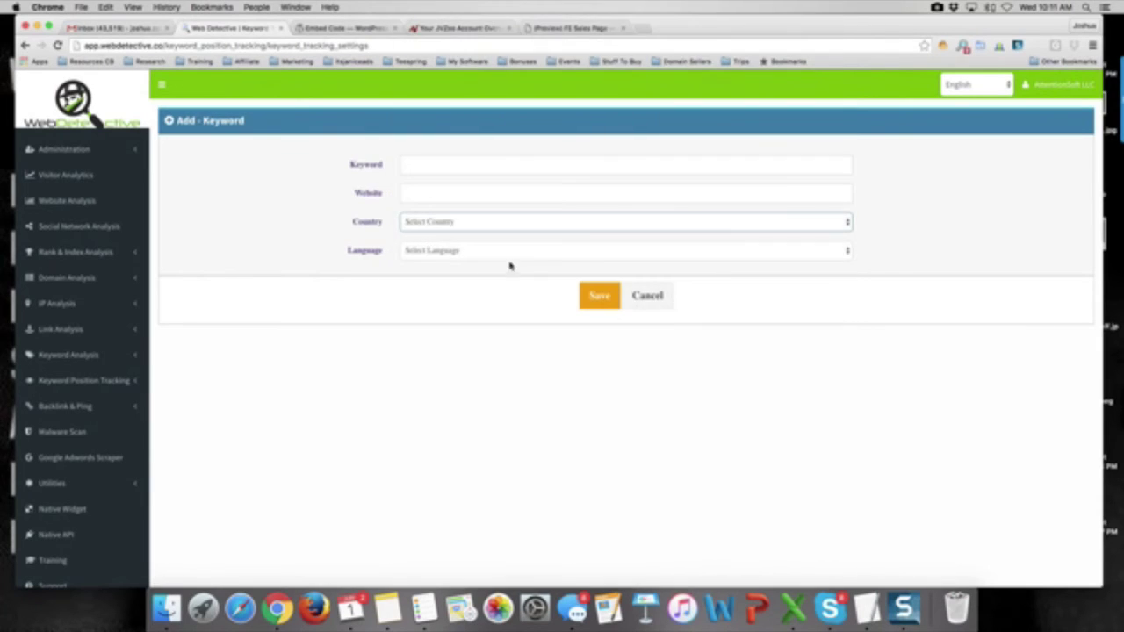
Step: View the available tracking languages without selecting one, and cancel adding the keyword
click(523, 253)
scroll(539, 209, up, 5)
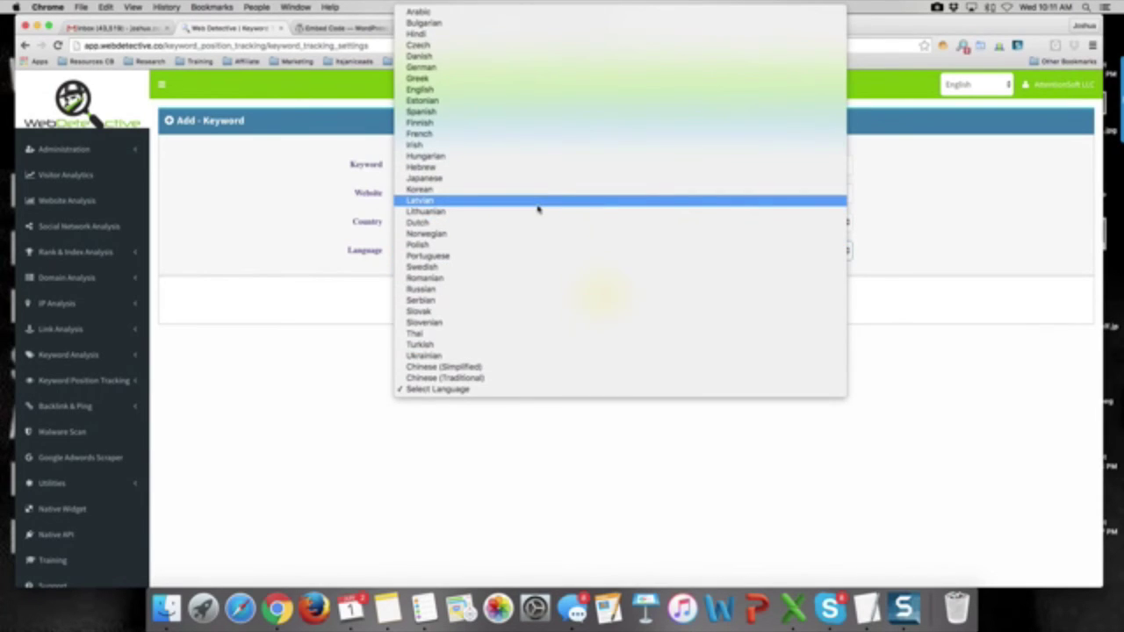
click(330, 317)
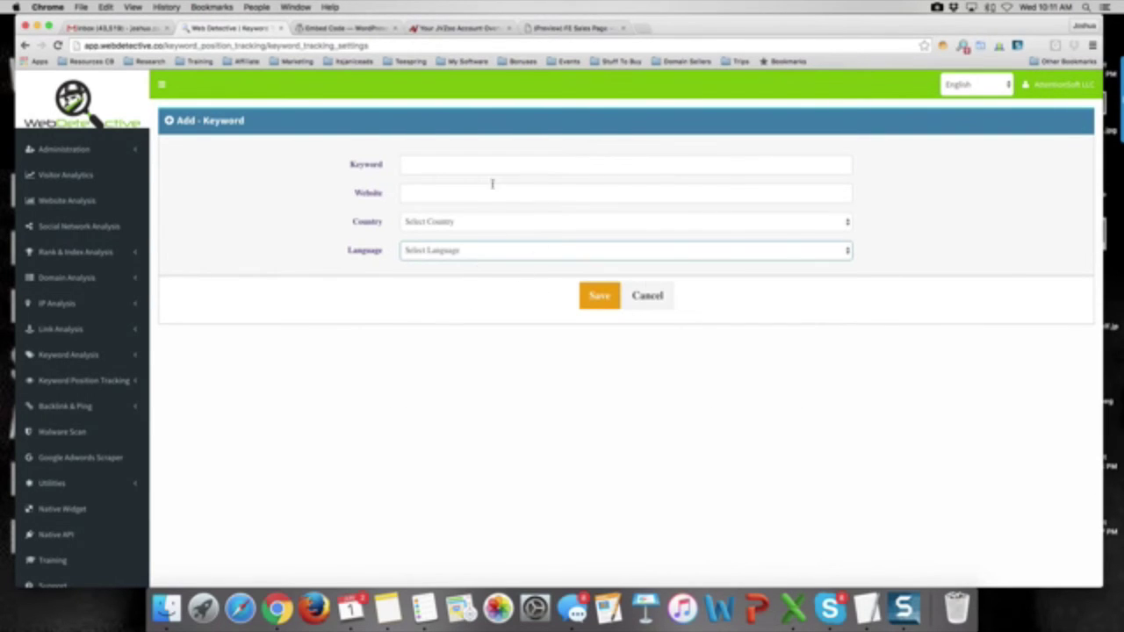
click(664, 302)
click(649, 208)
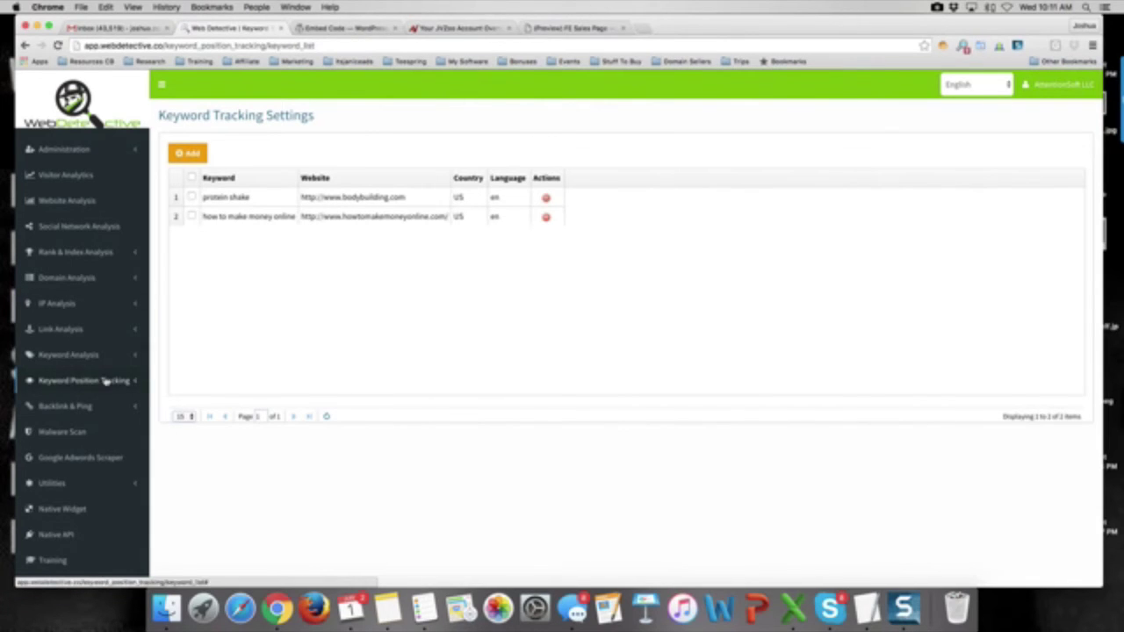
click(138, 379)
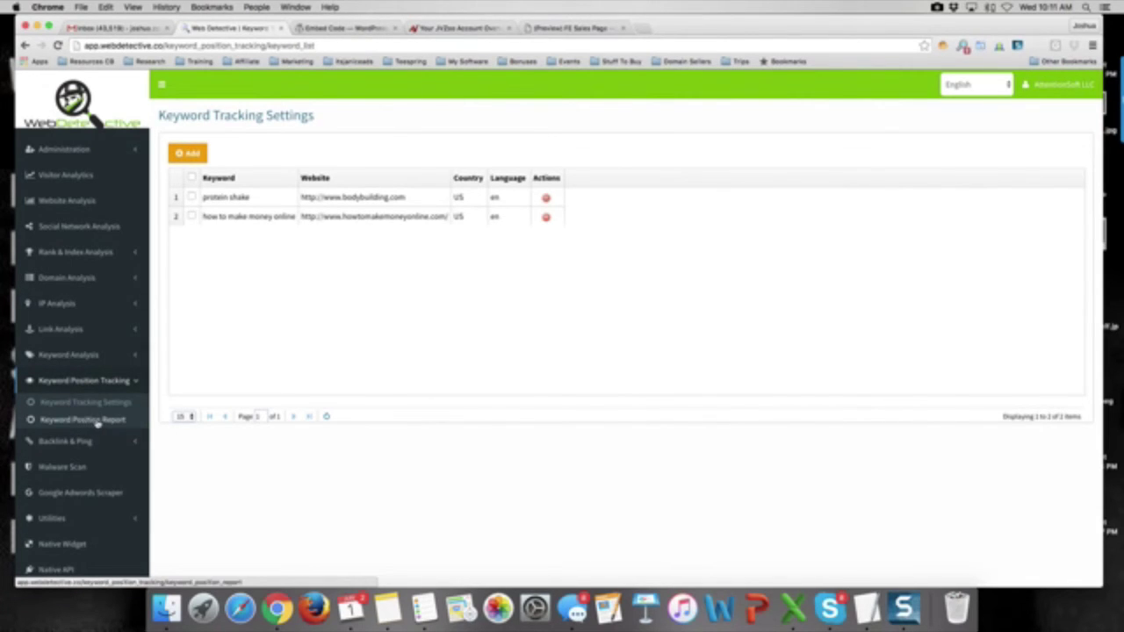
click(109, 421)
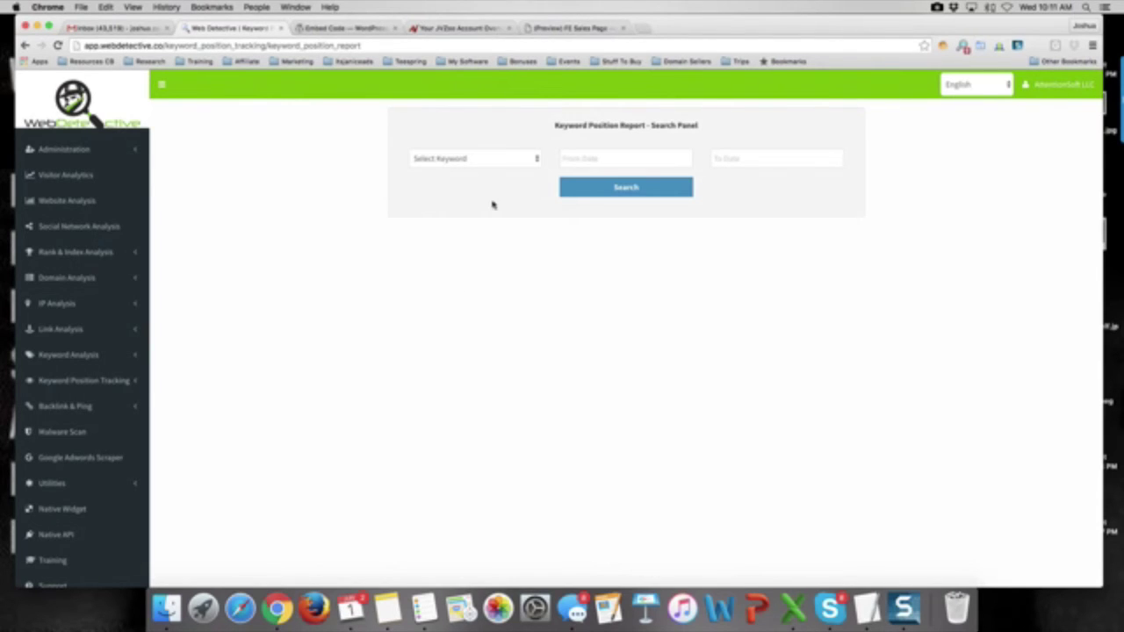
click(518, 161)
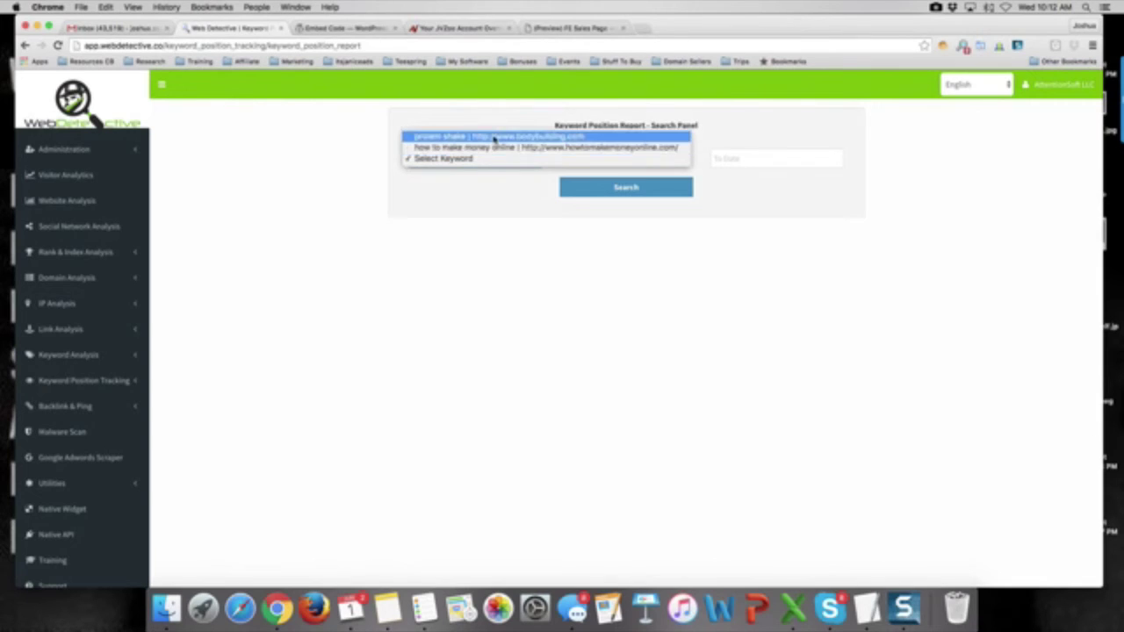
click(494, 139)
Step: Set the report range from 05/31/2016 to 06/01/2016 and run the keyword position search
click(597, 158)
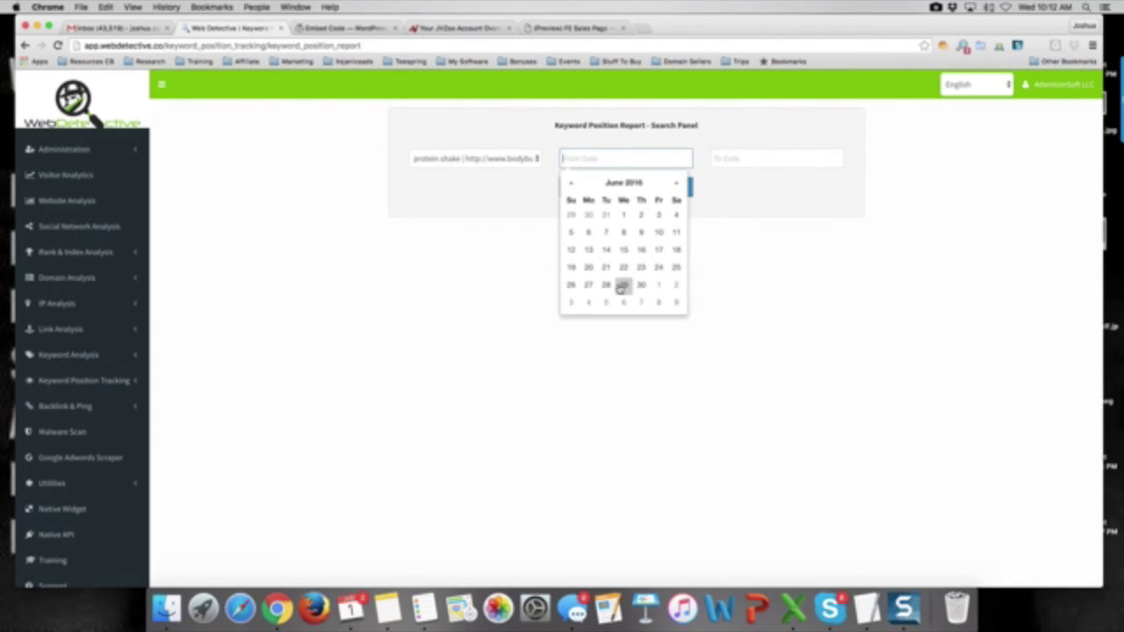
click(622, 286)
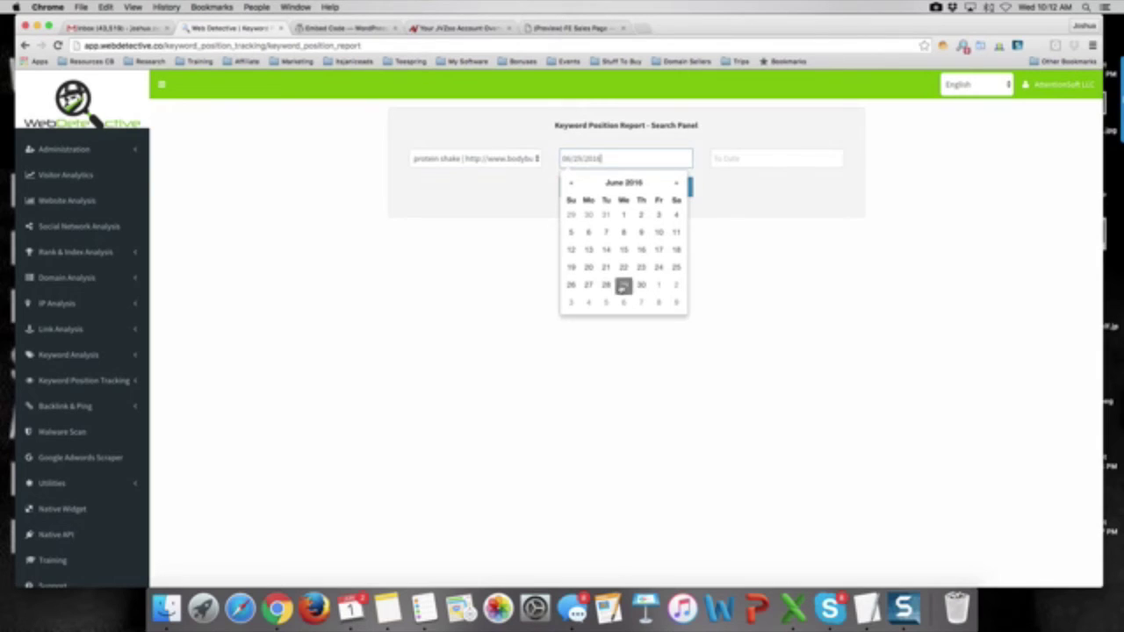
click(605, 216)
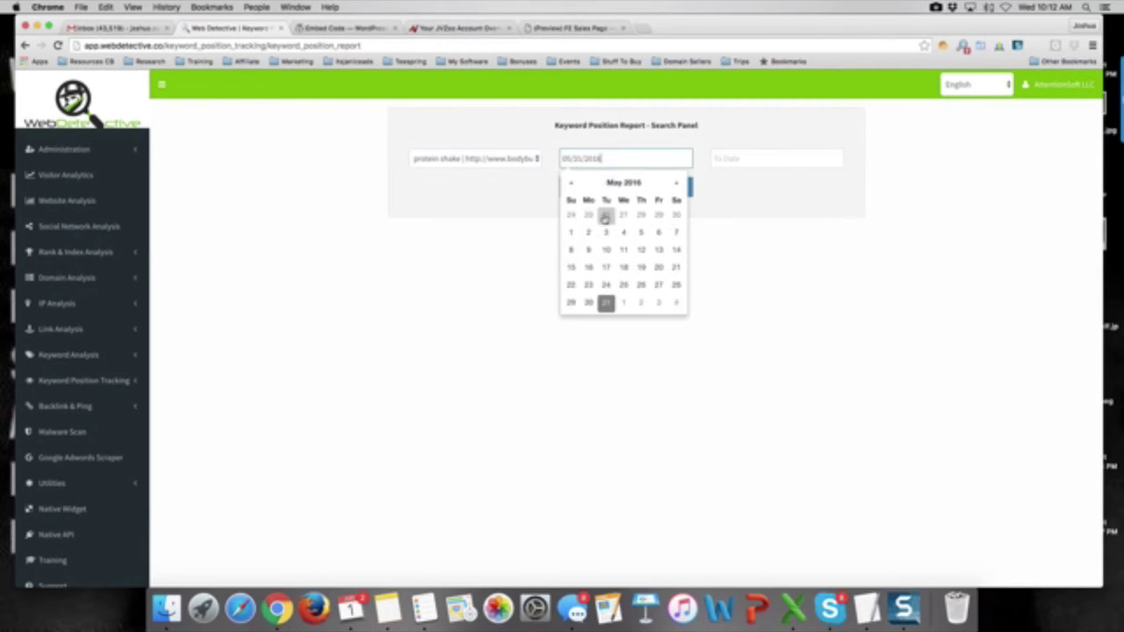
click(741, 159)
click(774, 215)
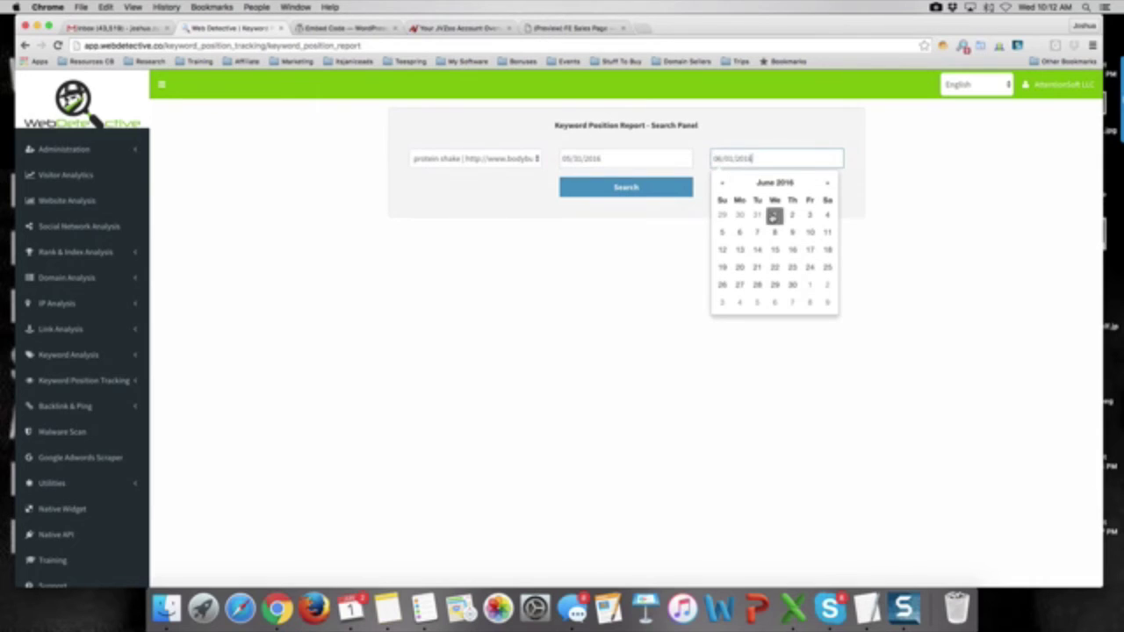
click(650, 190)
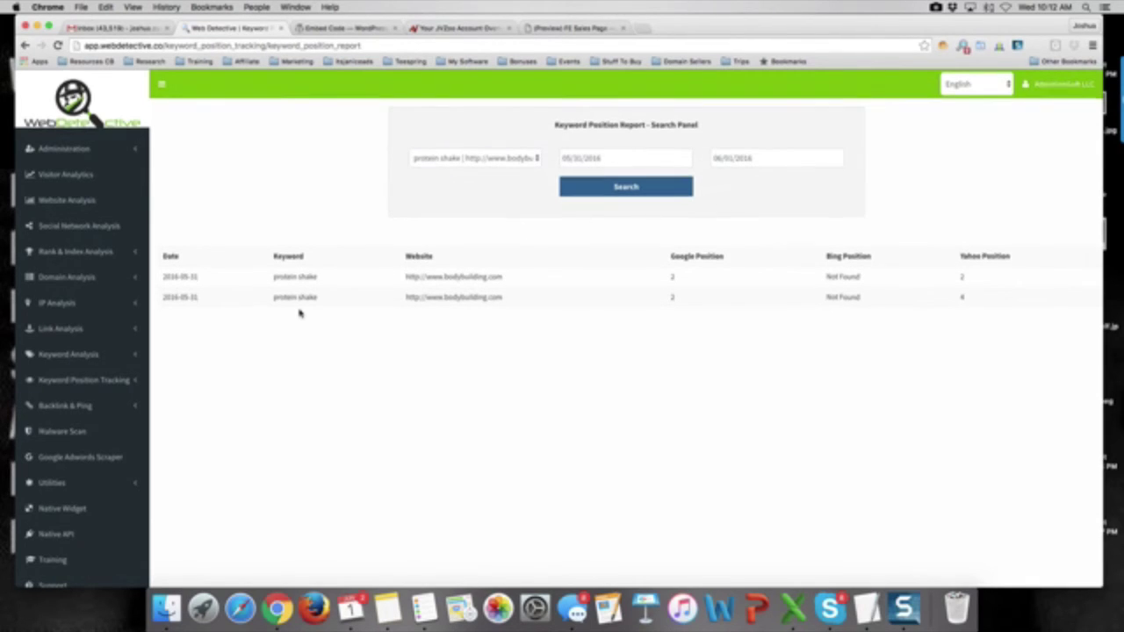
Step: Open the Backlink Generator under Backlink & Ping
scroll(301, 314, down, 1)
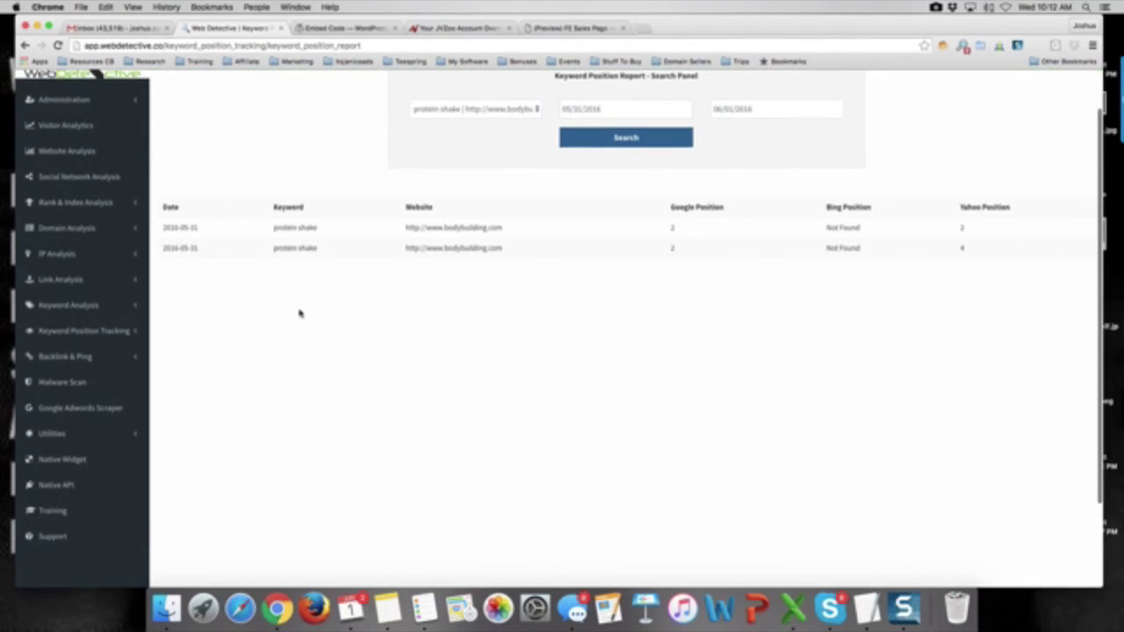
click(81, 358)
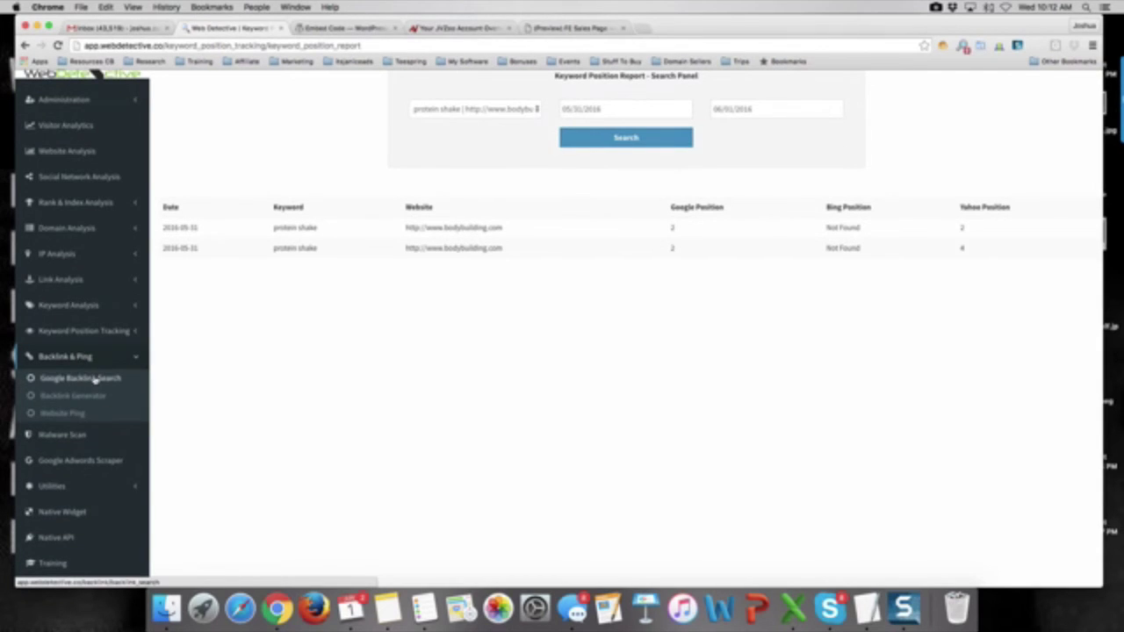
click(78, 397)
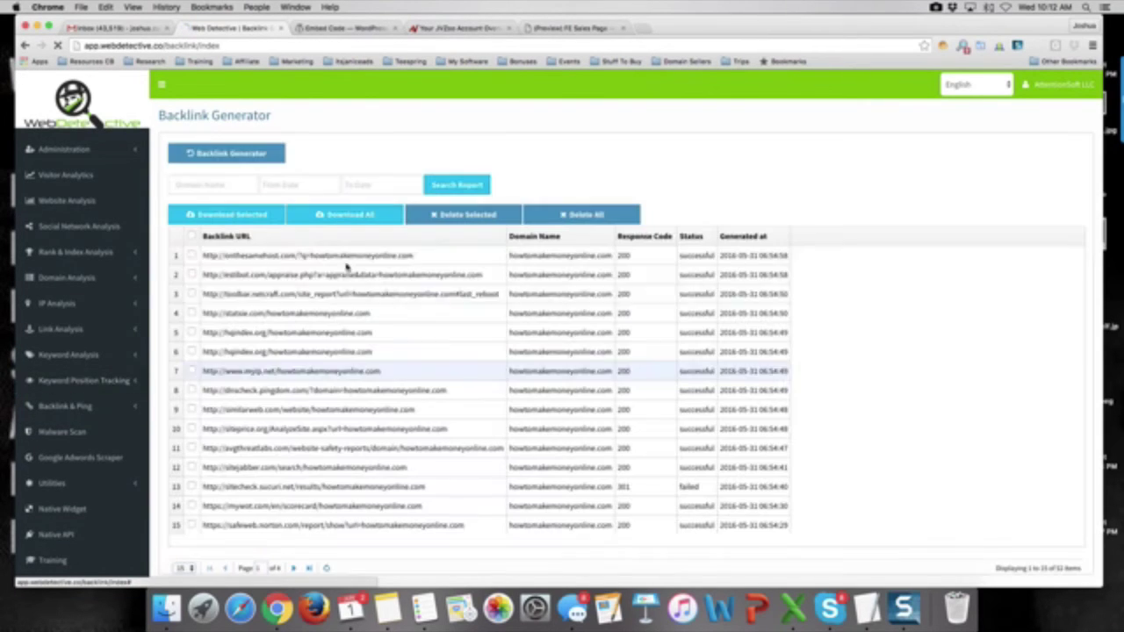
Step: View the form for generating backlinks, close it unfilled, and examine the existing backlinks for howtomakemoneyonline.com
click(245, 156)
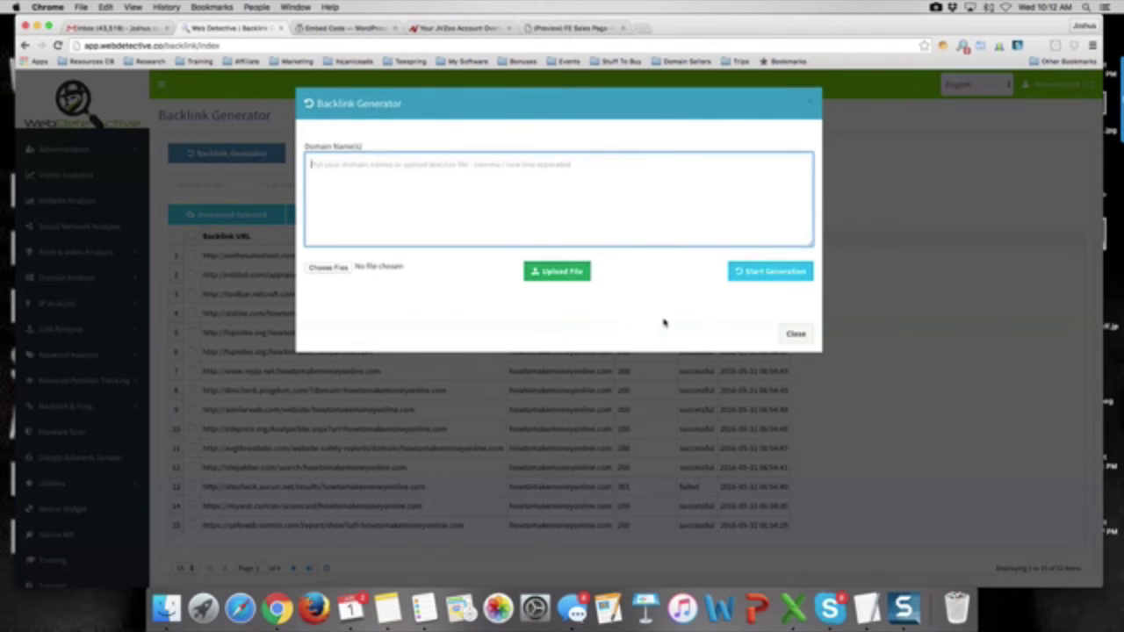
click(794, 336)
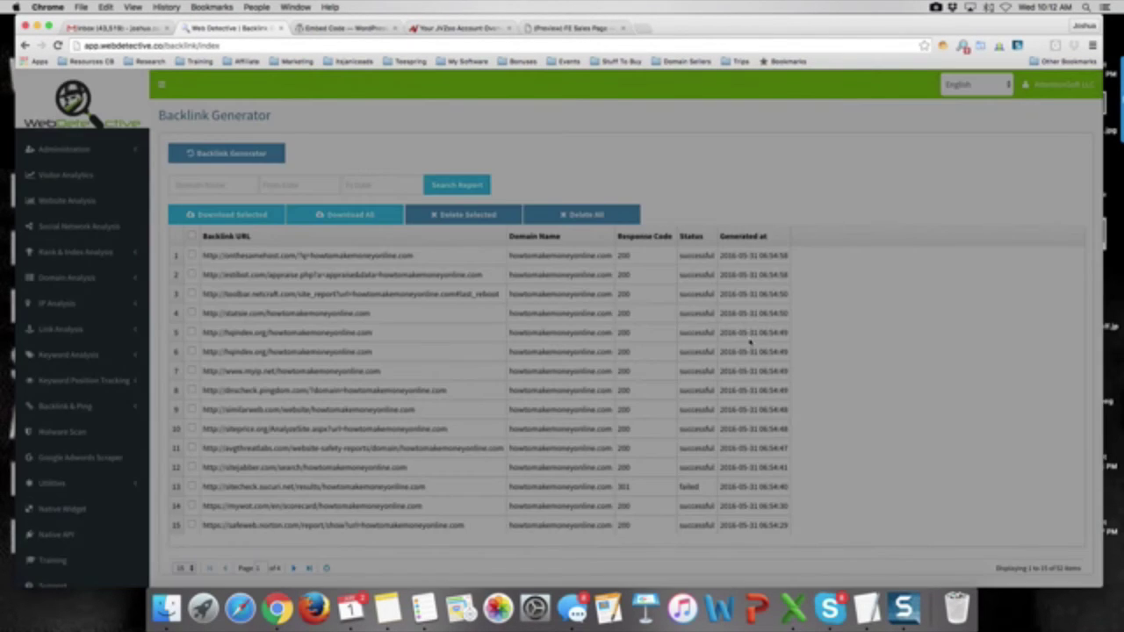
scroll(378, 333, down, 1)
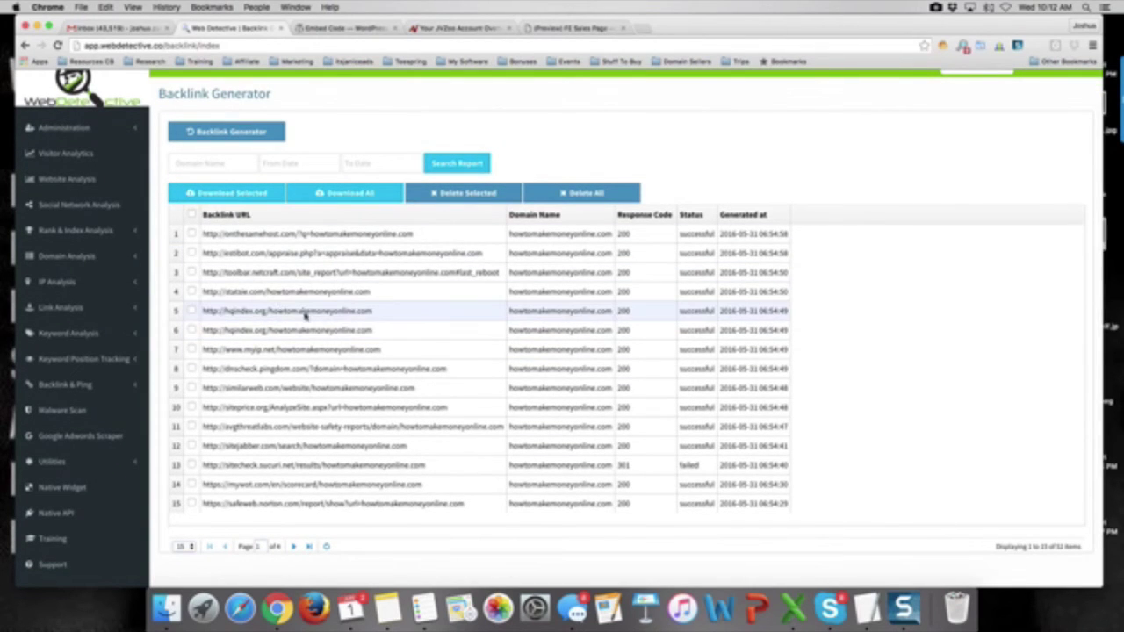
scroll(279, 307, down, 1)
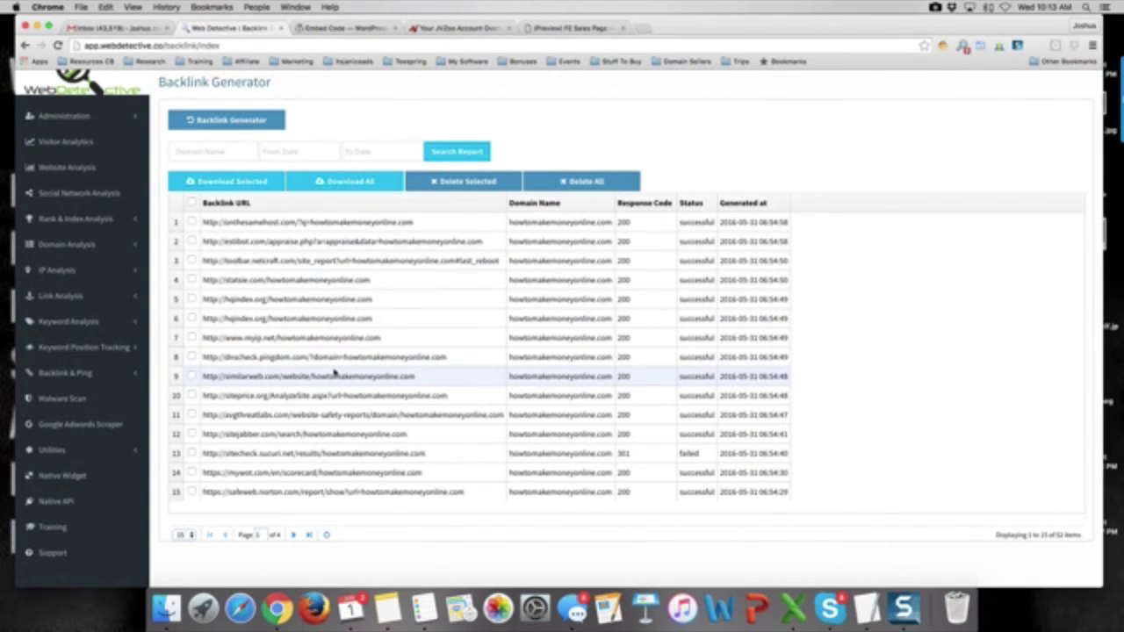
scroll(157, 294, down, 3)
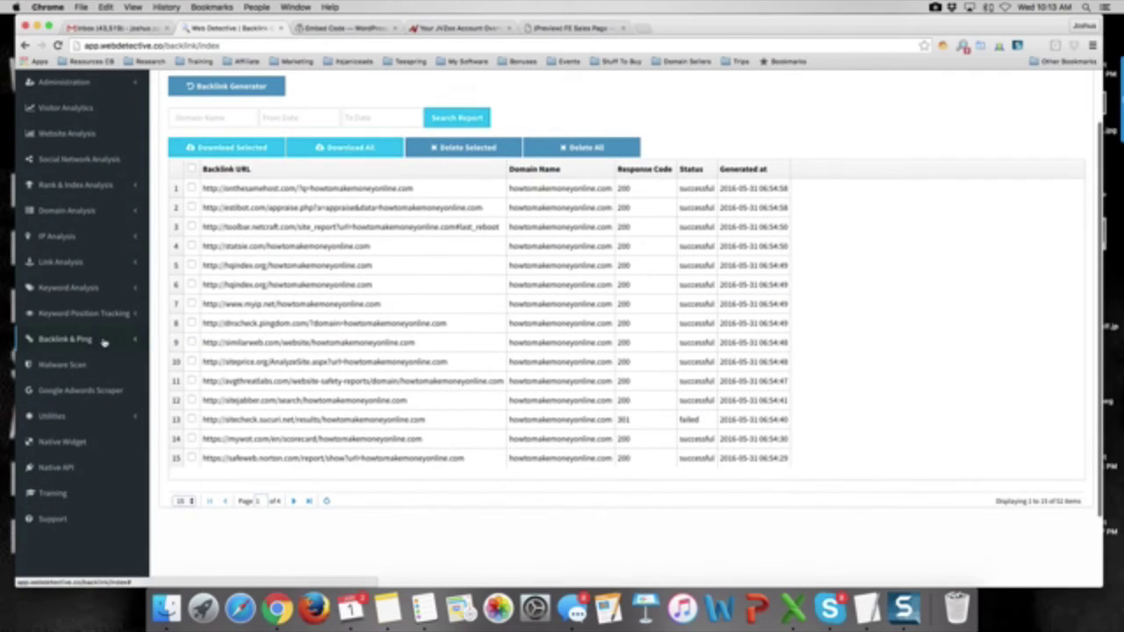
Step: Open the Website Ping tool under Backlink & Ping, view its blank ping form and close it
click(104, 342)
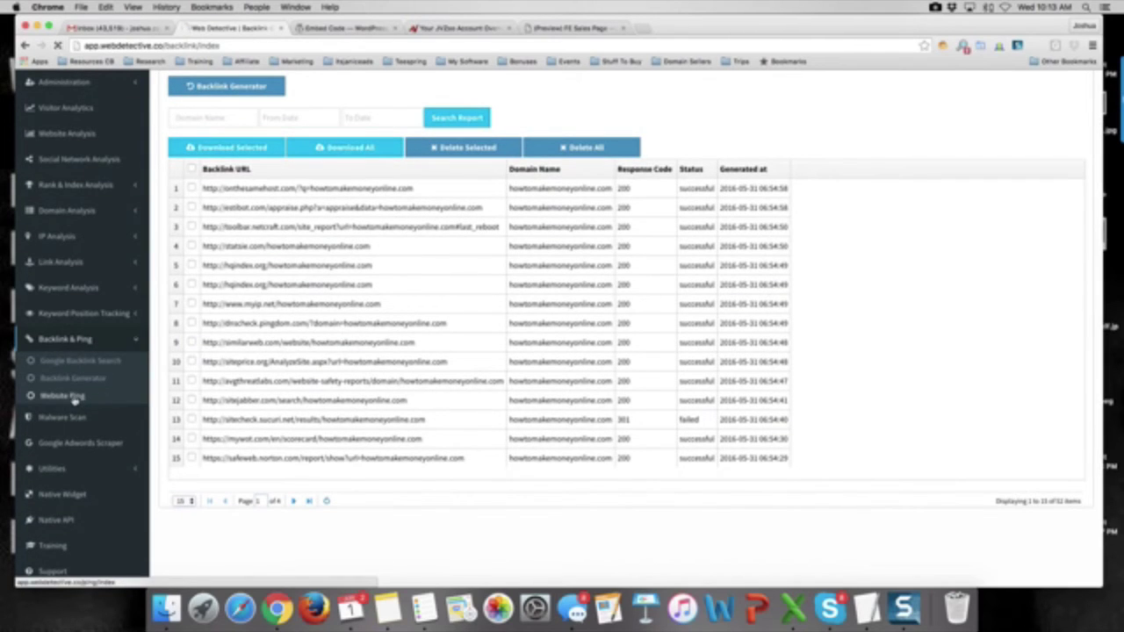
click(75, 396)
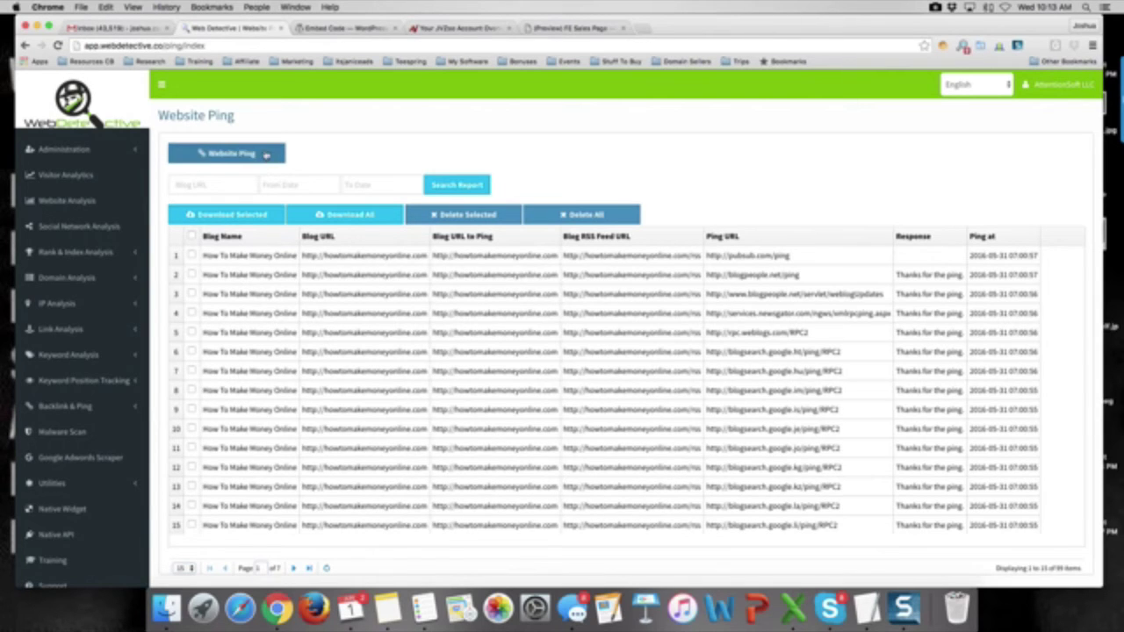
click(266, 155)
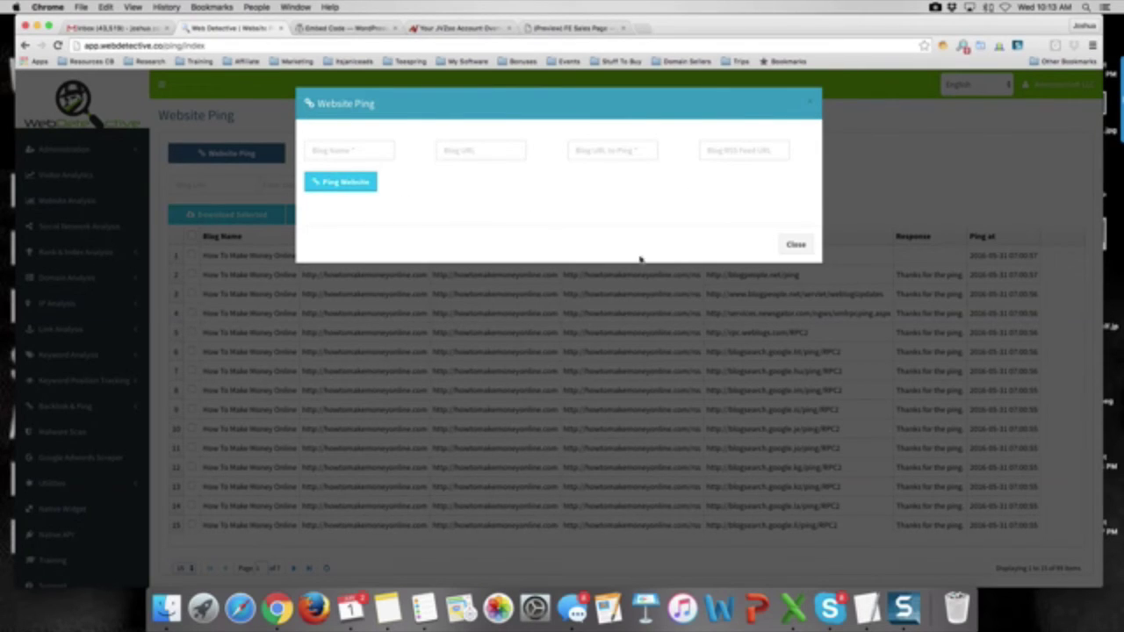
click(792, 249)
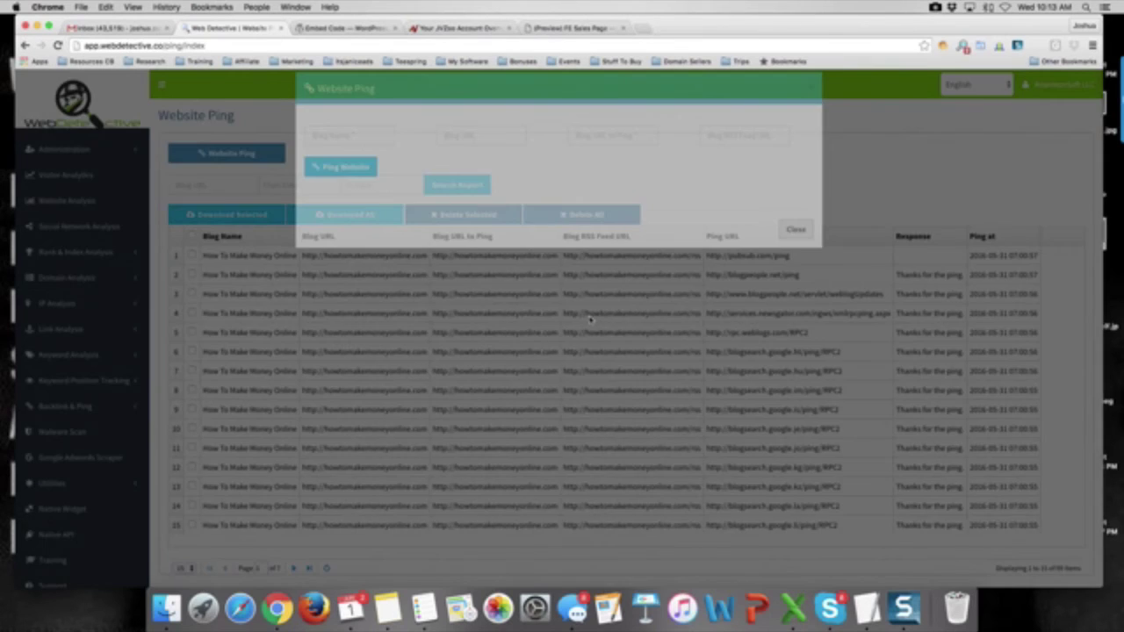
Step: Examine the website ping records for howtomakemoneyonline.com, including the ping URLs and responses
scroll(403, 355, down, 1)
scroll(400, 351, down, 1)
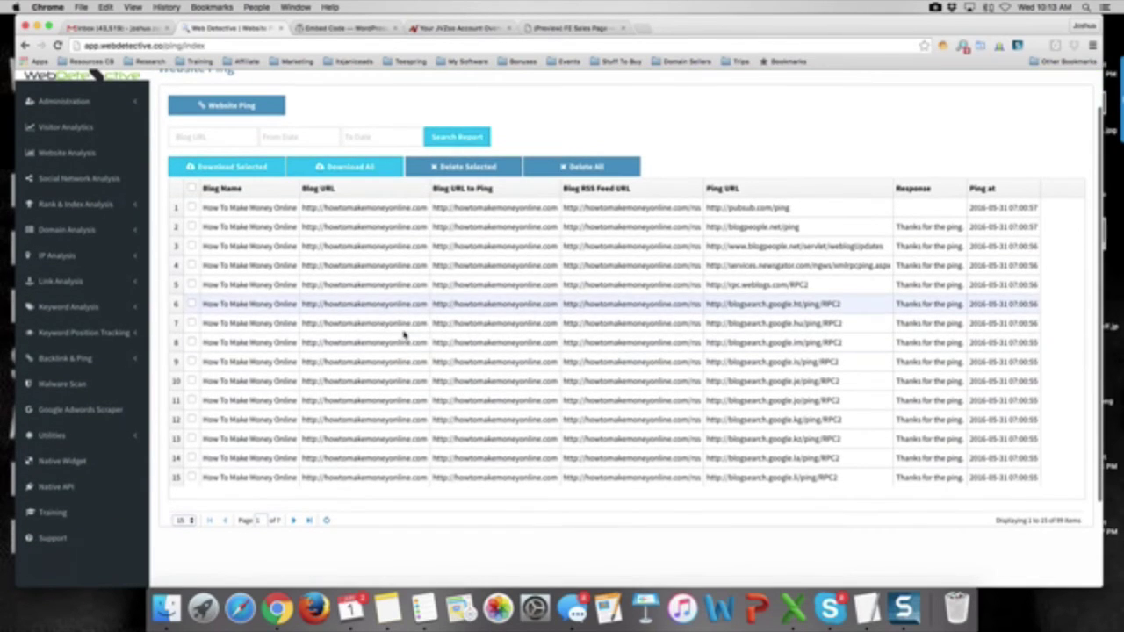
scroll(377, 342, up, 2)
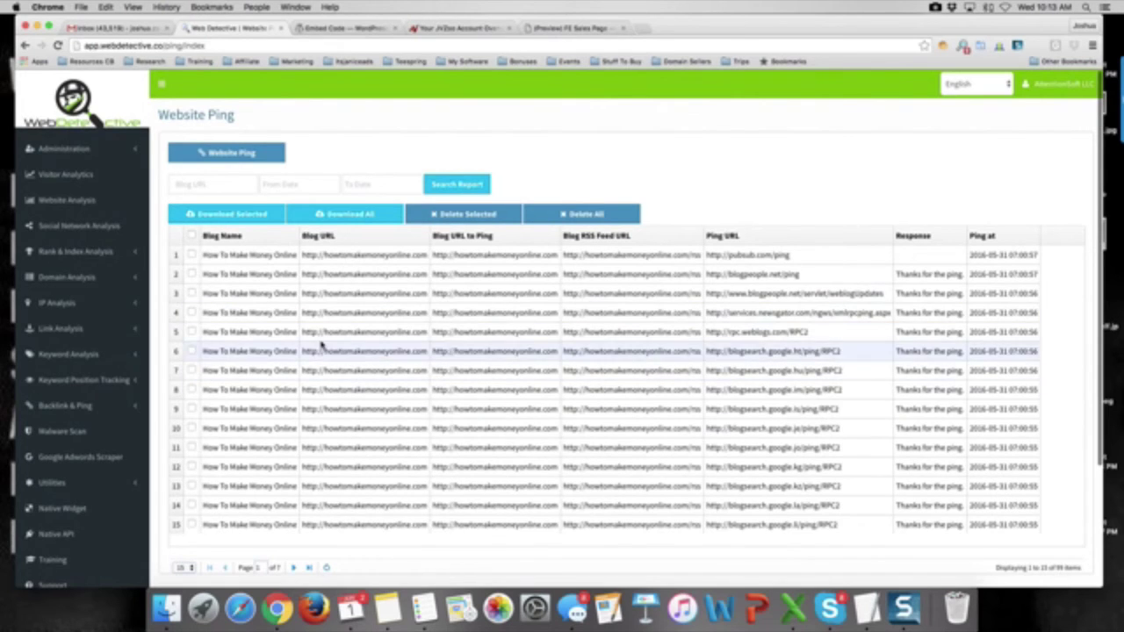
scroll(188, 347, down, 3)
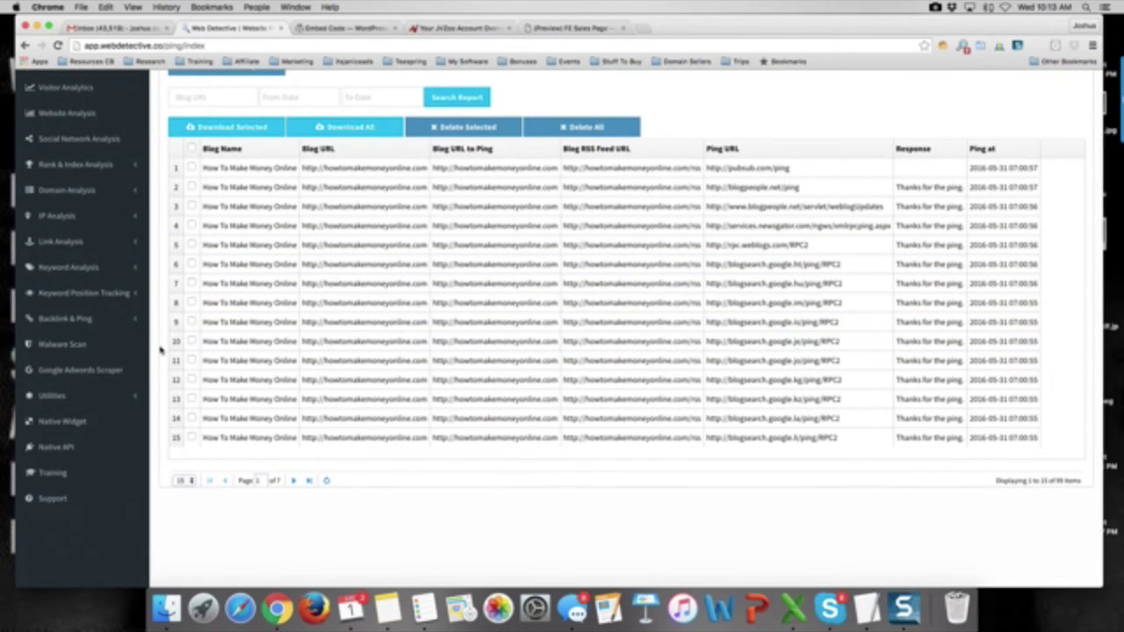
Step: Open the Malware Scan page and examine the Google, McAfee, AVG and Norton statuses of the scanned domains
click(88, 347)
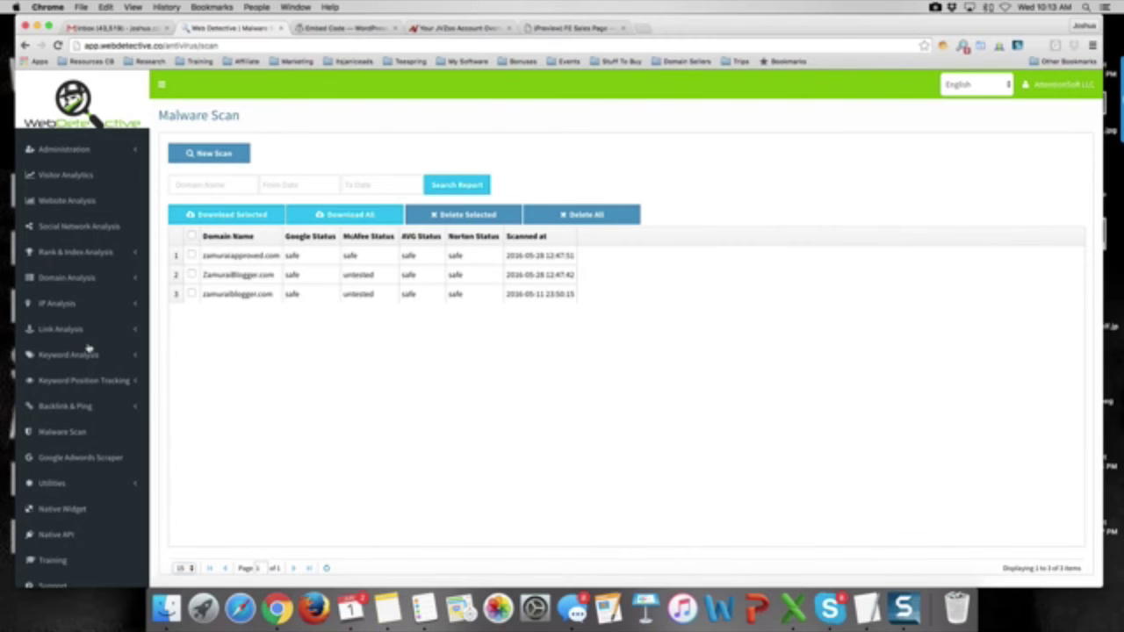
scroll(191, 335, down, 2)
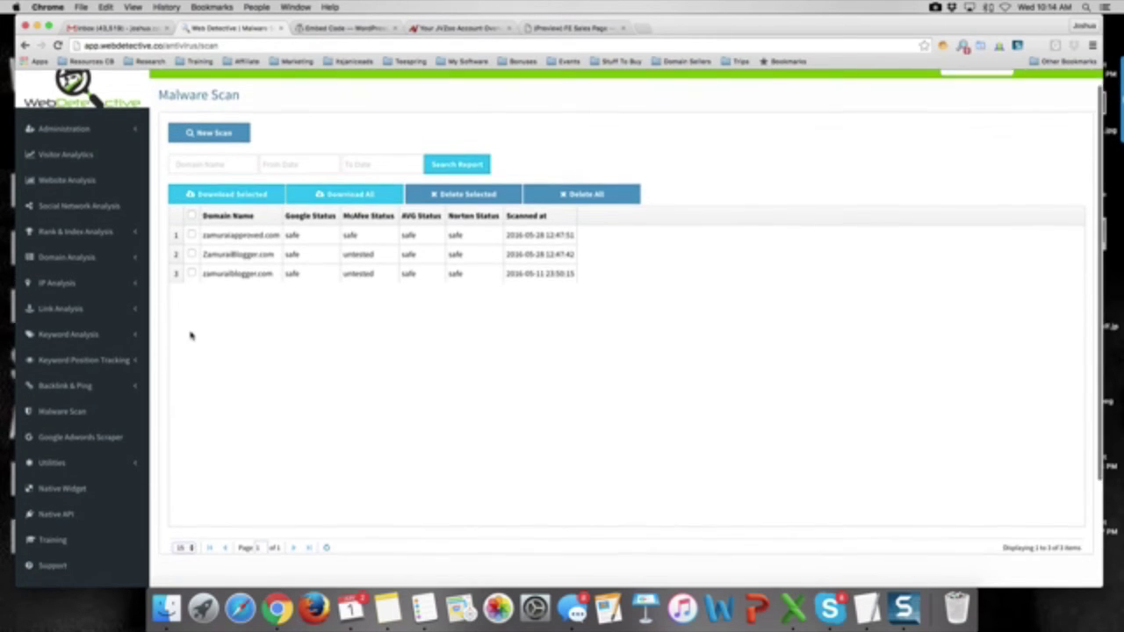
scroll(191, 336, up, 1)
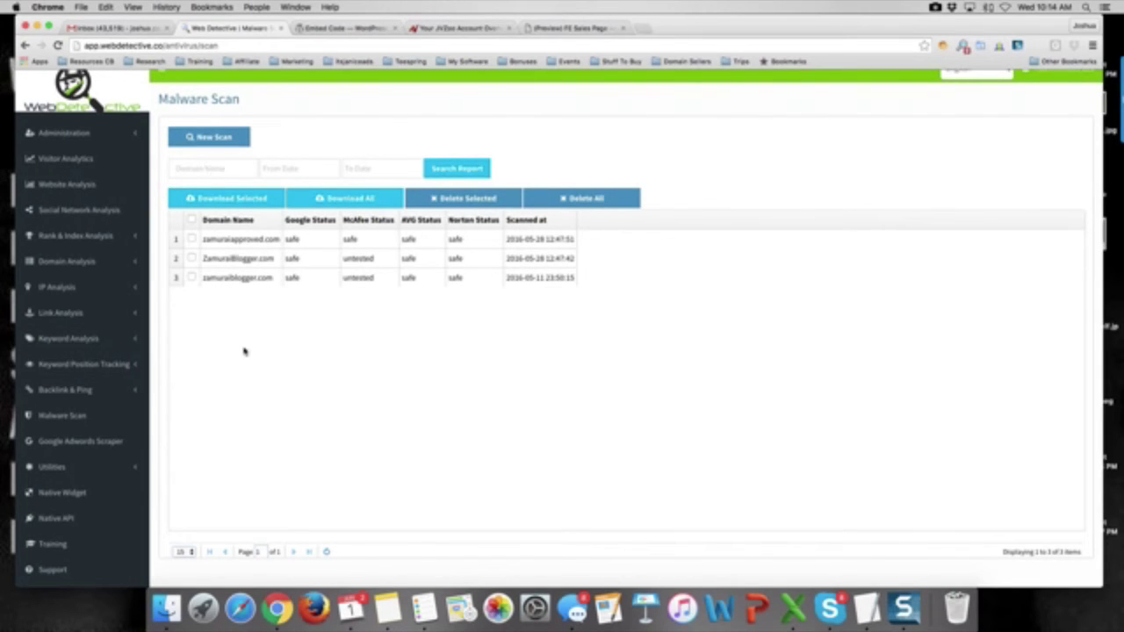
scroll(199, 397, down, 3)
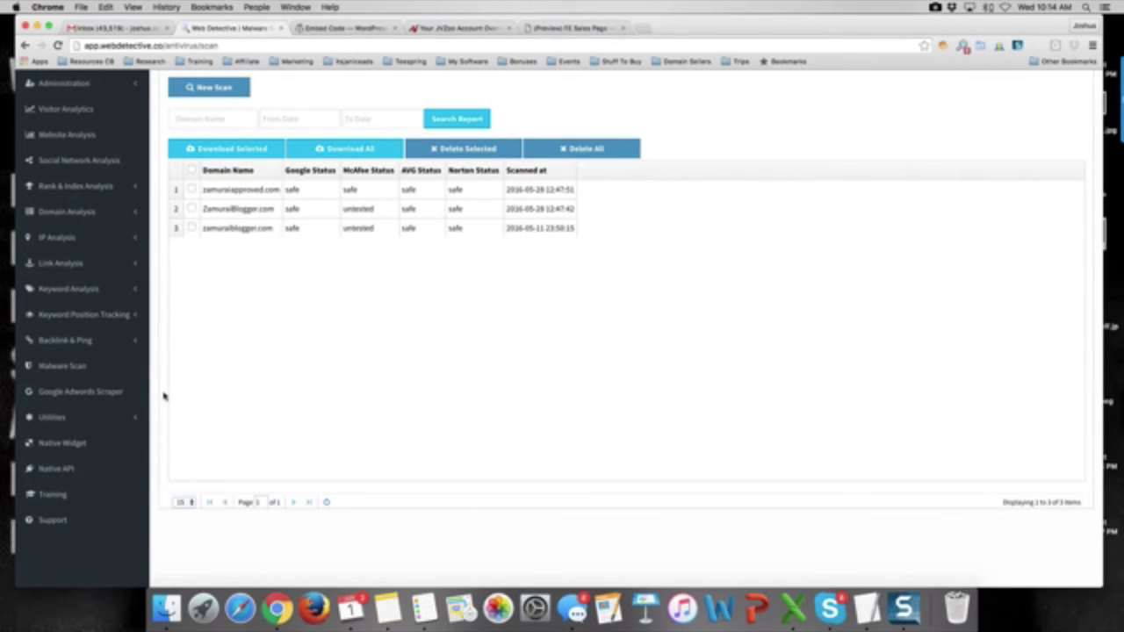
scroll(163, 397, down, 1)
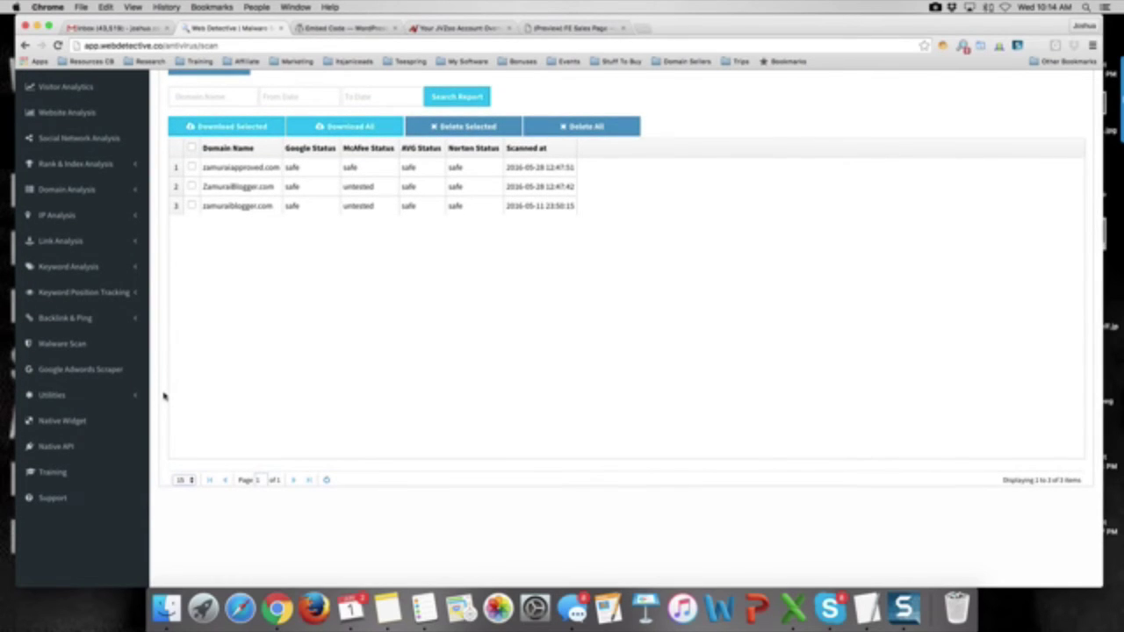
Step: Open the Duplicate Email Filter under Utilities to view its email input and file upload form
scroll(164, 397, down, 1)
click(99, 383)
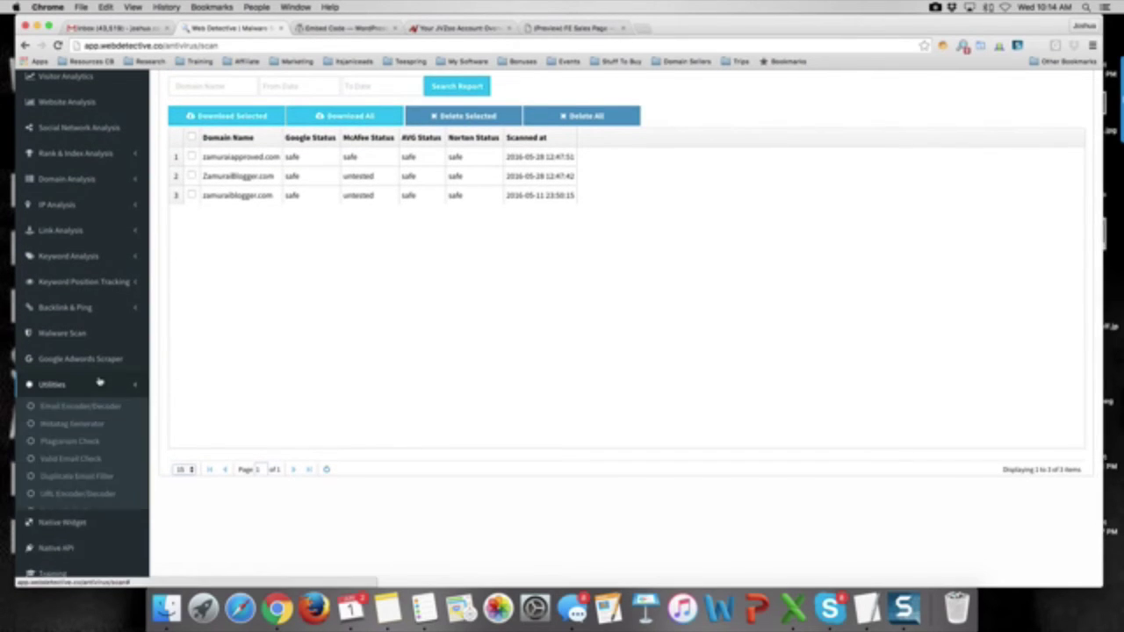
scroll(157, 386, down, 1)
scroll(157, 386, down, 1)
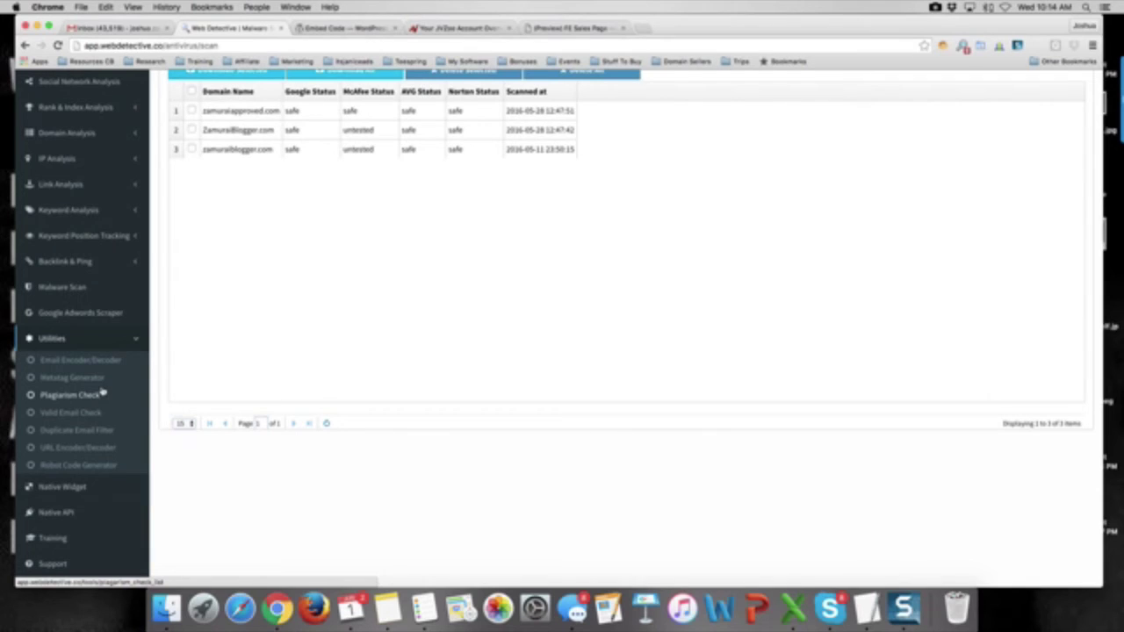
click(93, 434)
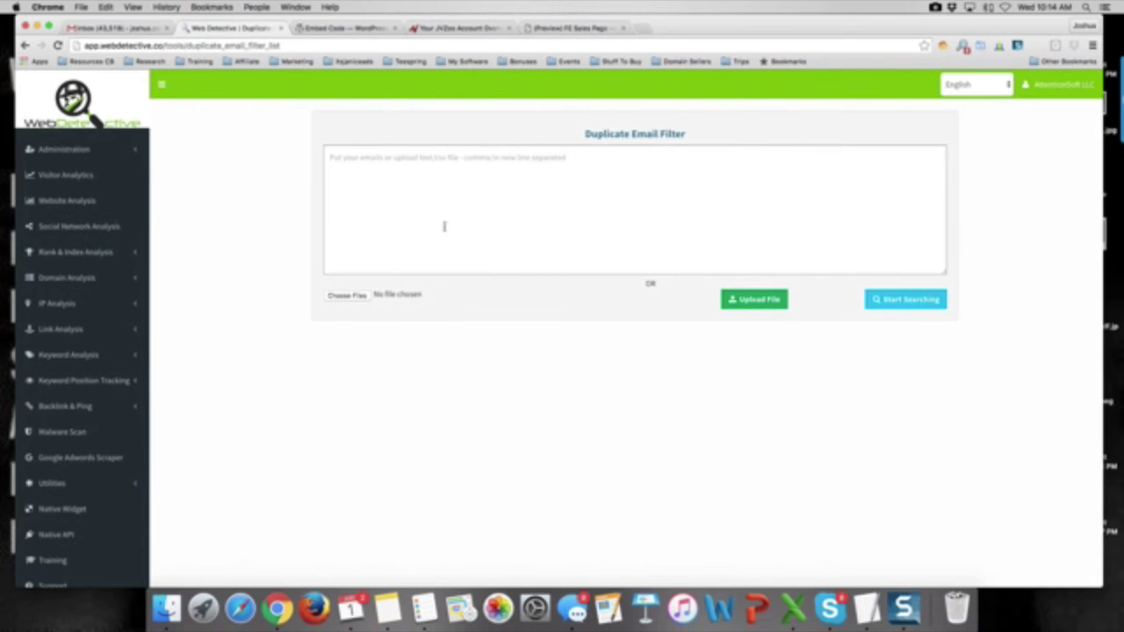
Step: Open the Valid Email Check utility and place the cursor in its empty email box
scroll(262, 287, down, 3)
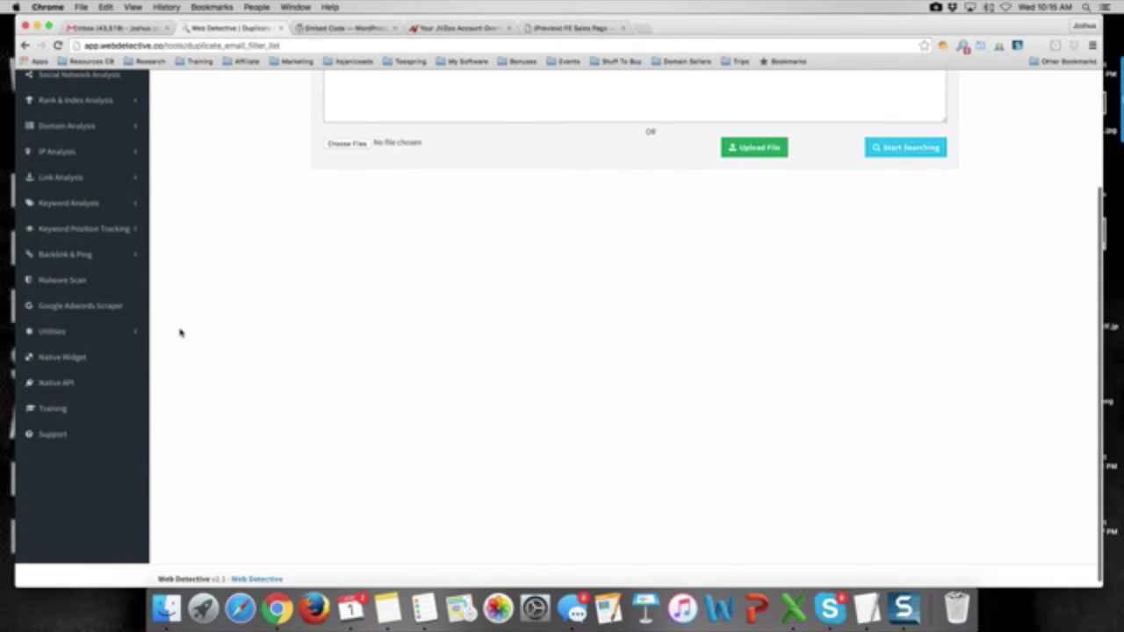
click(101, 331)
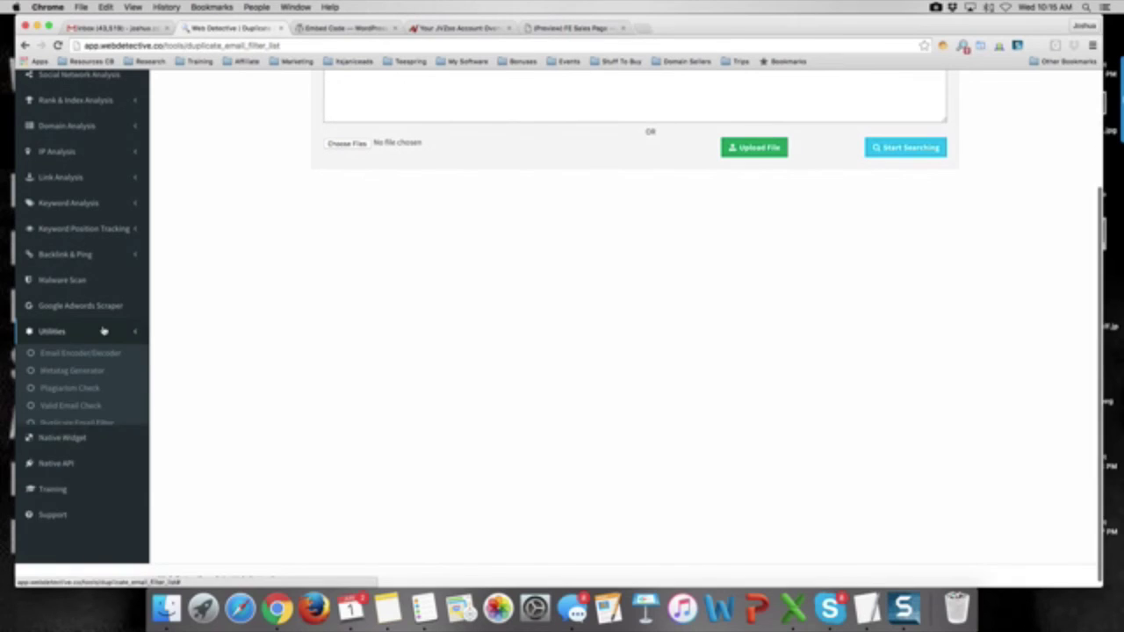
click(88, 405)
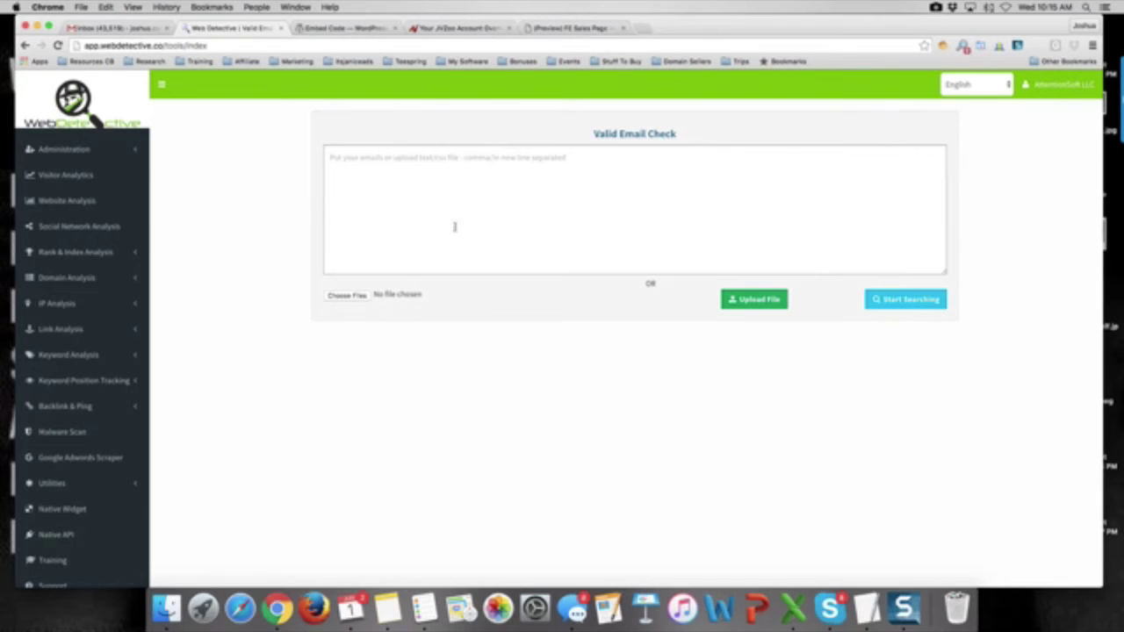
click(401, 185)
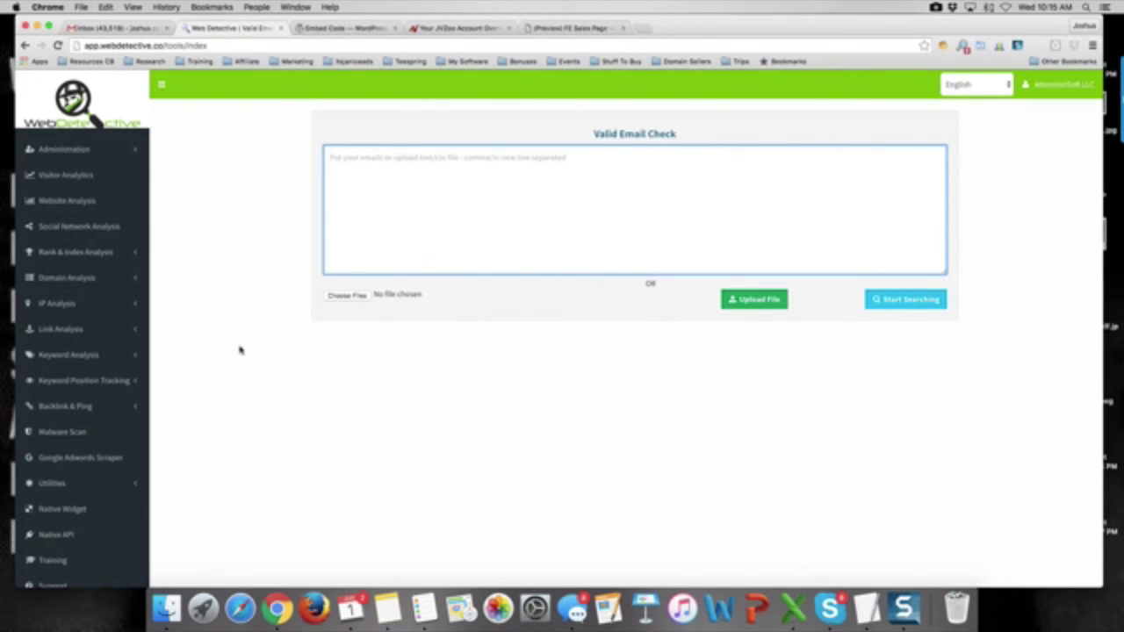
Step: Open the Plagiarism Check utility and place the cursor in its empty text box
scroll(241, 348, down, 3)
scroll(244, 343, up, 3)
scroll(484, 441, down, 2)
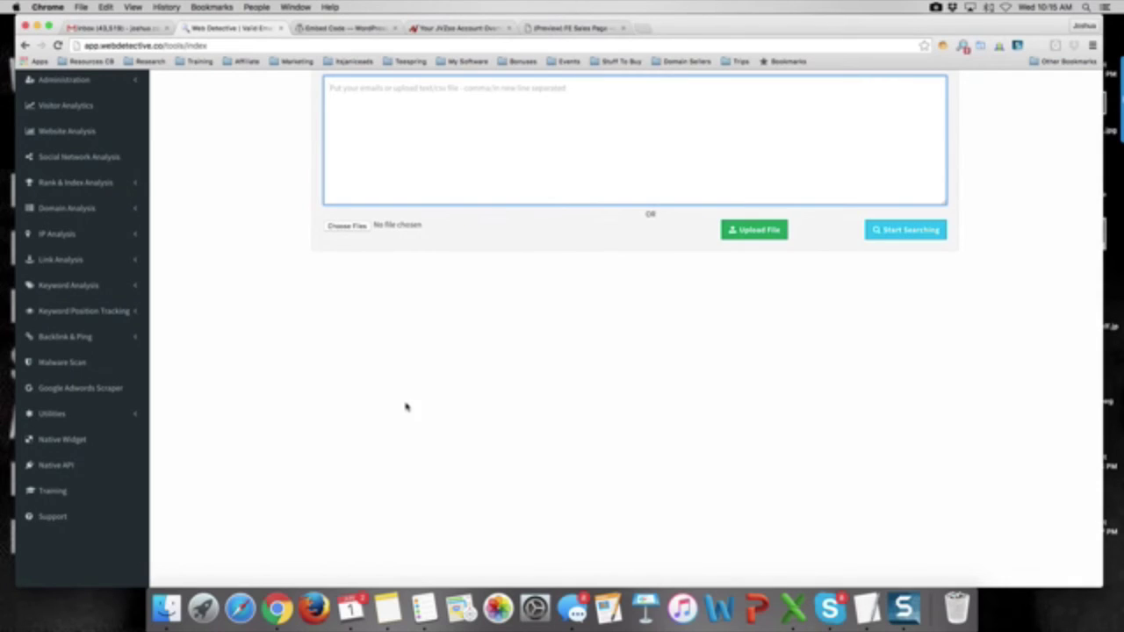
scroll(402, 405, down, 1)
click(115, 375)
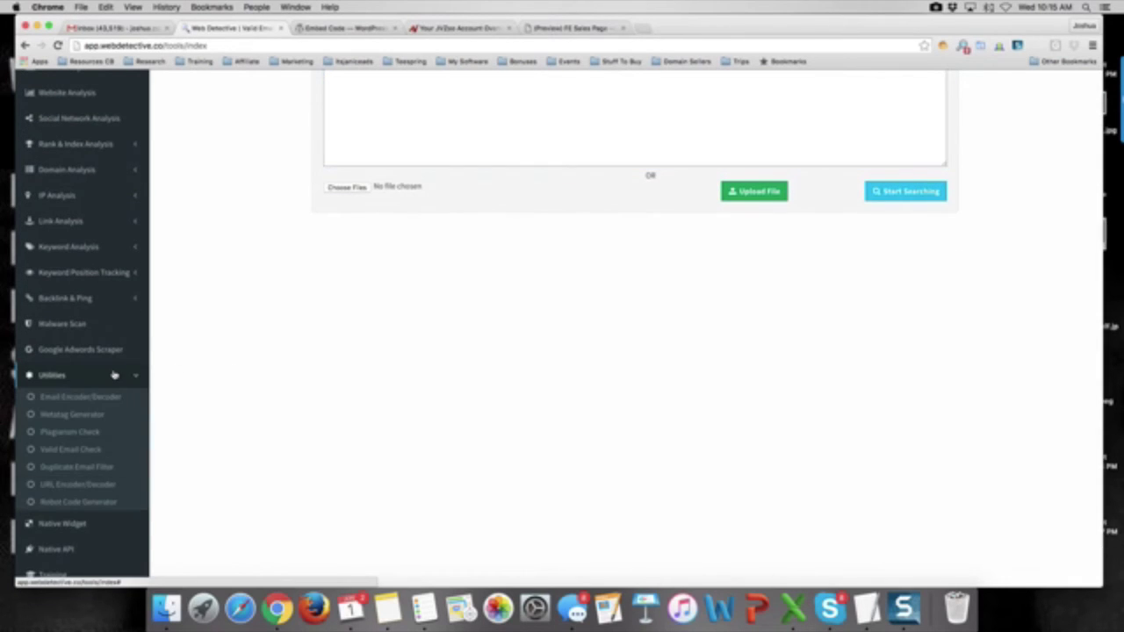
click(87, 434)
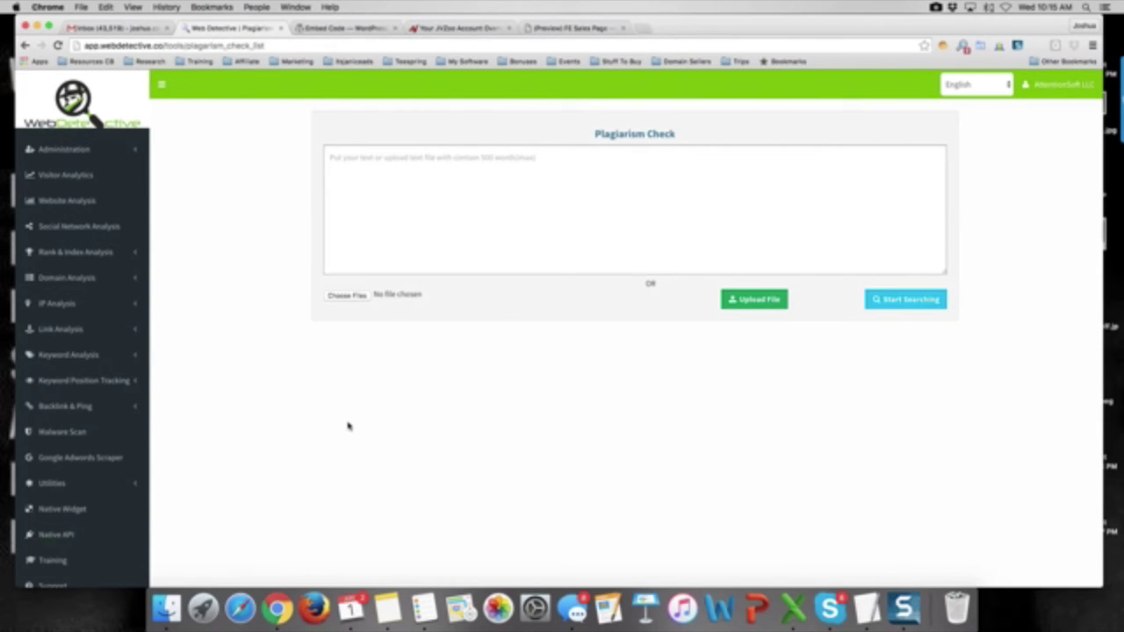
click(443, 211)
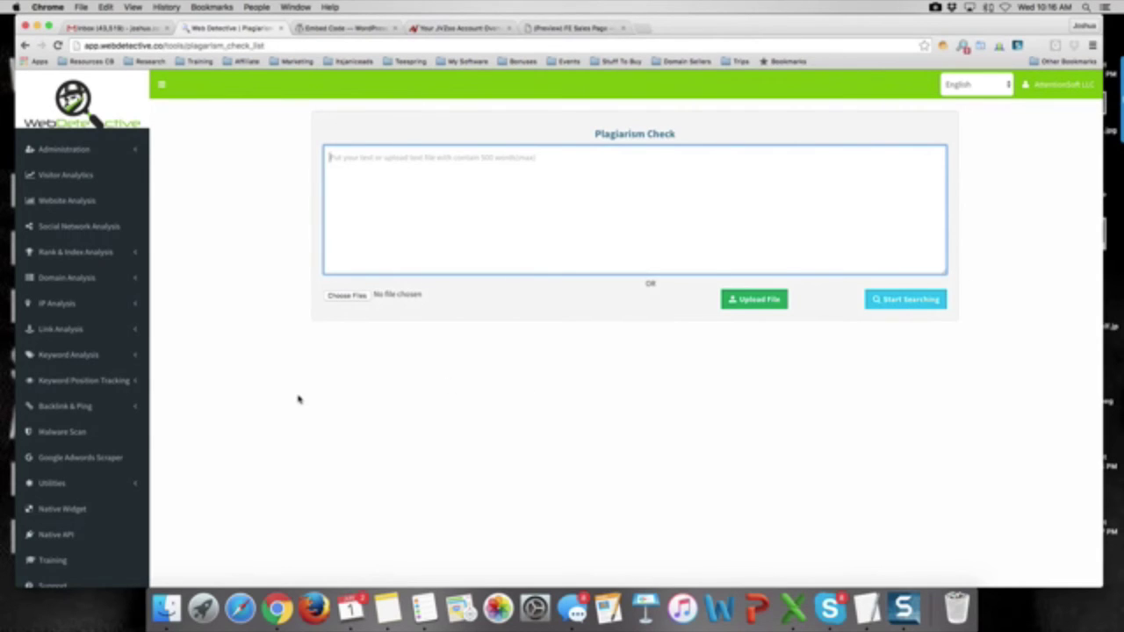
scroll(298, 399, down, 1)
scroll(299, 400, down, 3)
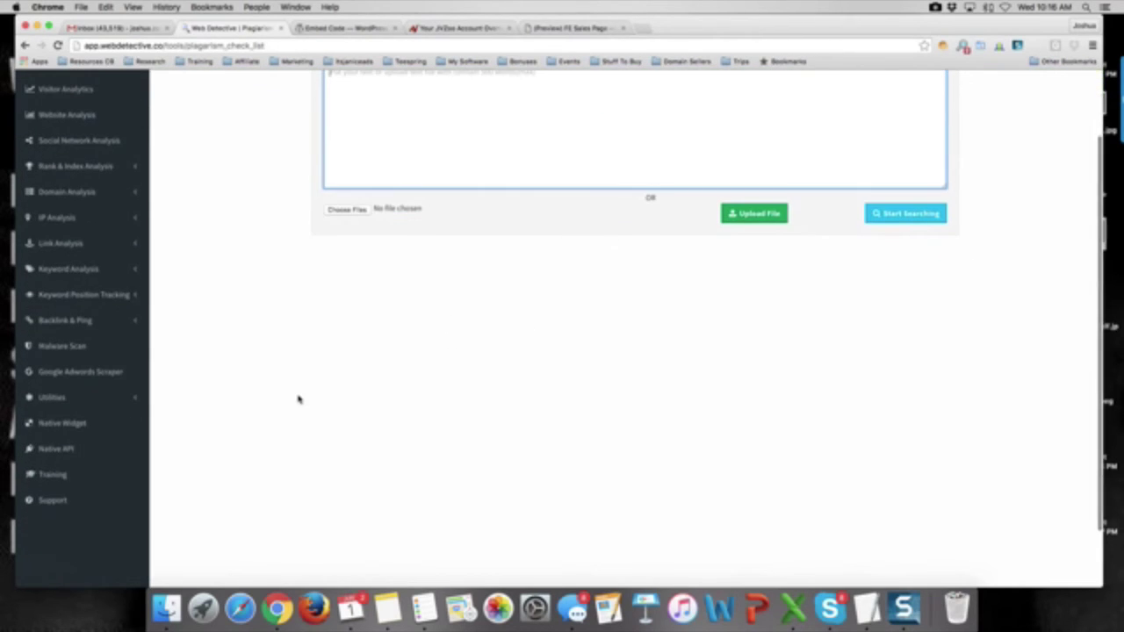
scroll(298, 400, up, 4)
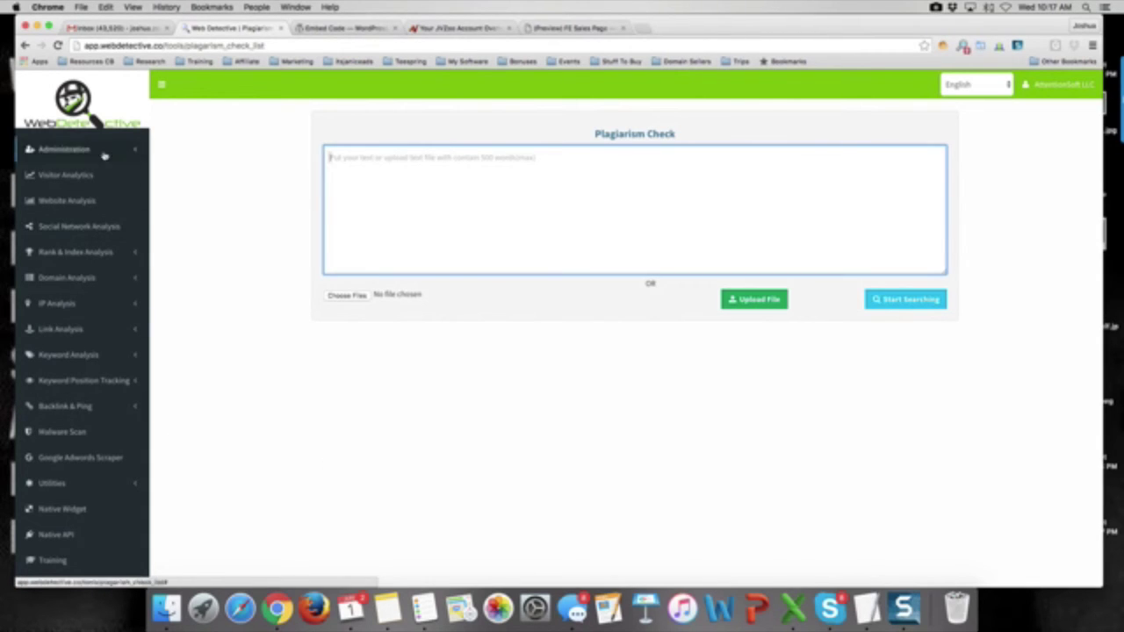
scroll(230, 383, down, 2)
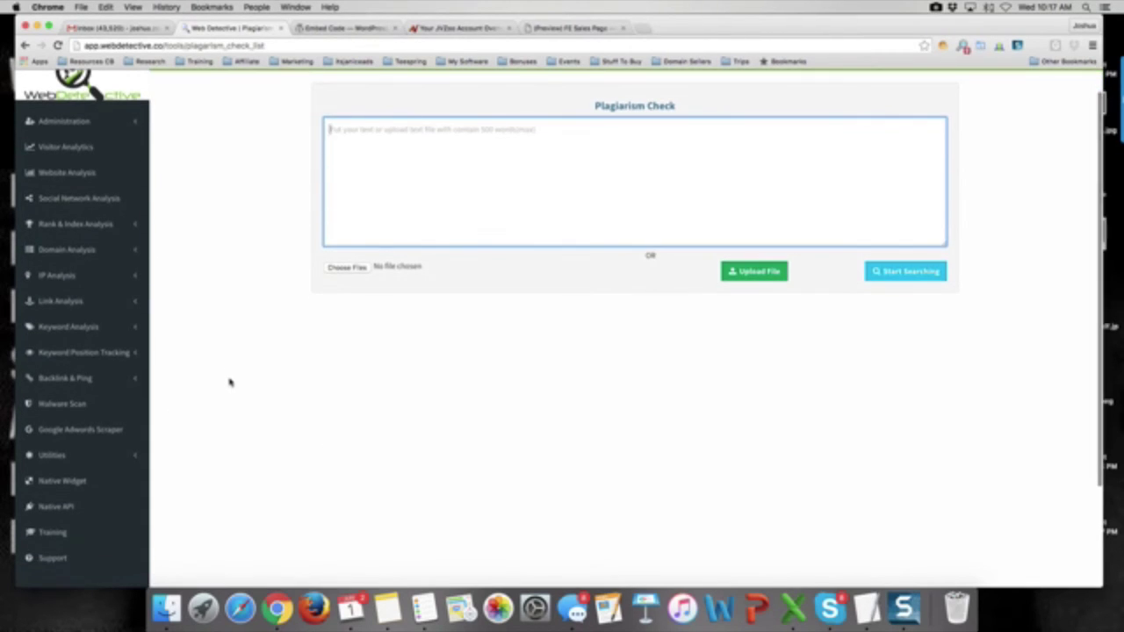